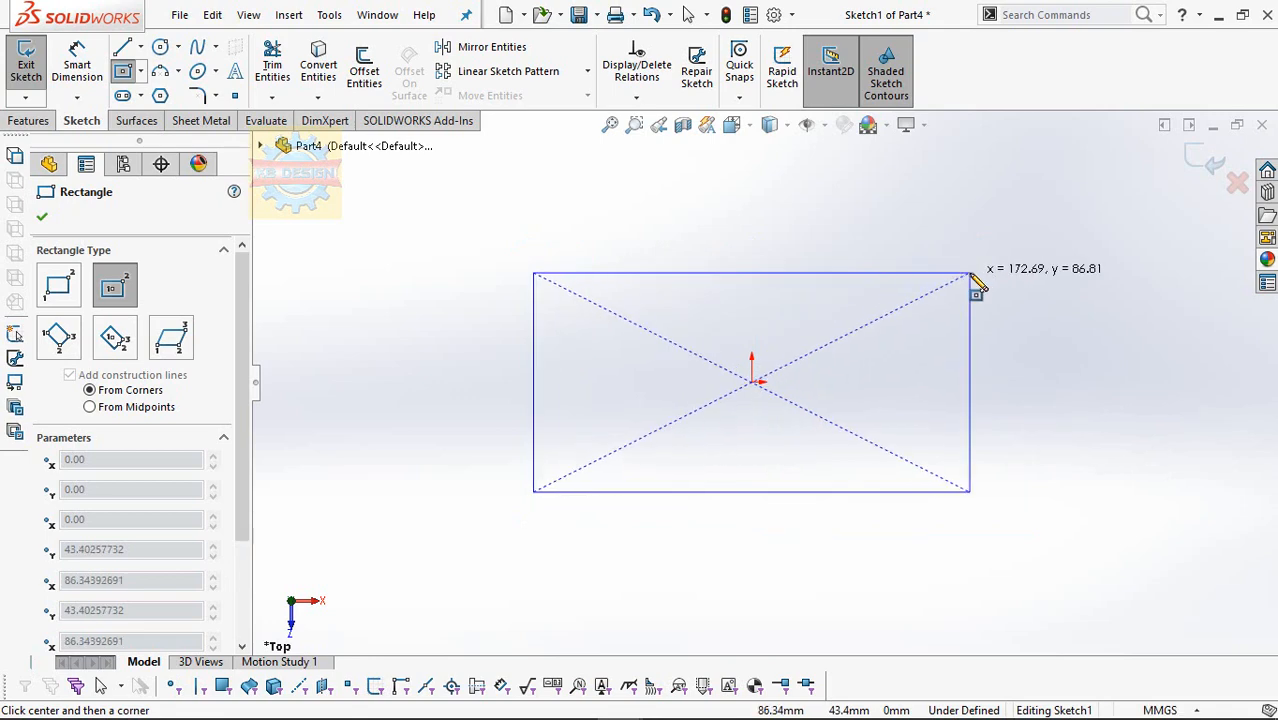
# Draw a center rectangle of about 173 by 87 mm on the origin and set its horizontal width to 925 mm.
pyautogui.click(970, 272)
pyautogui.click(77, 64)
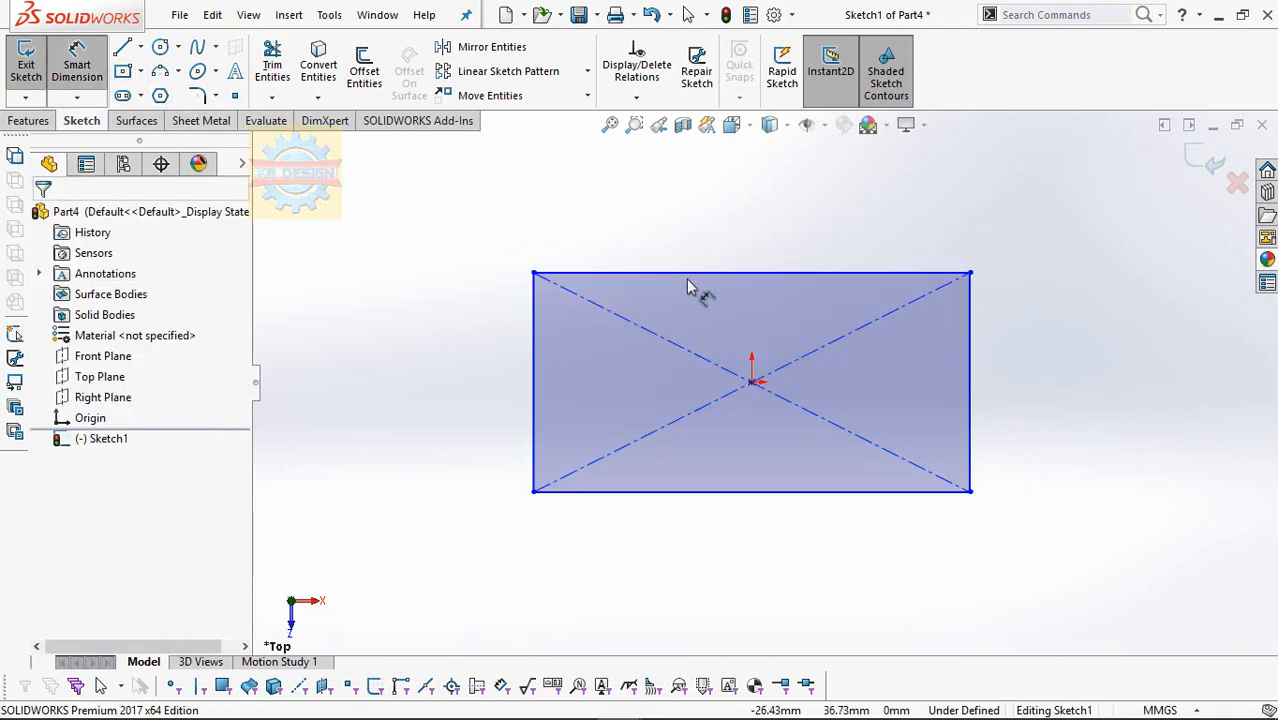
pyautogui.click(703, 250)
pyautogui.click(705, 250)
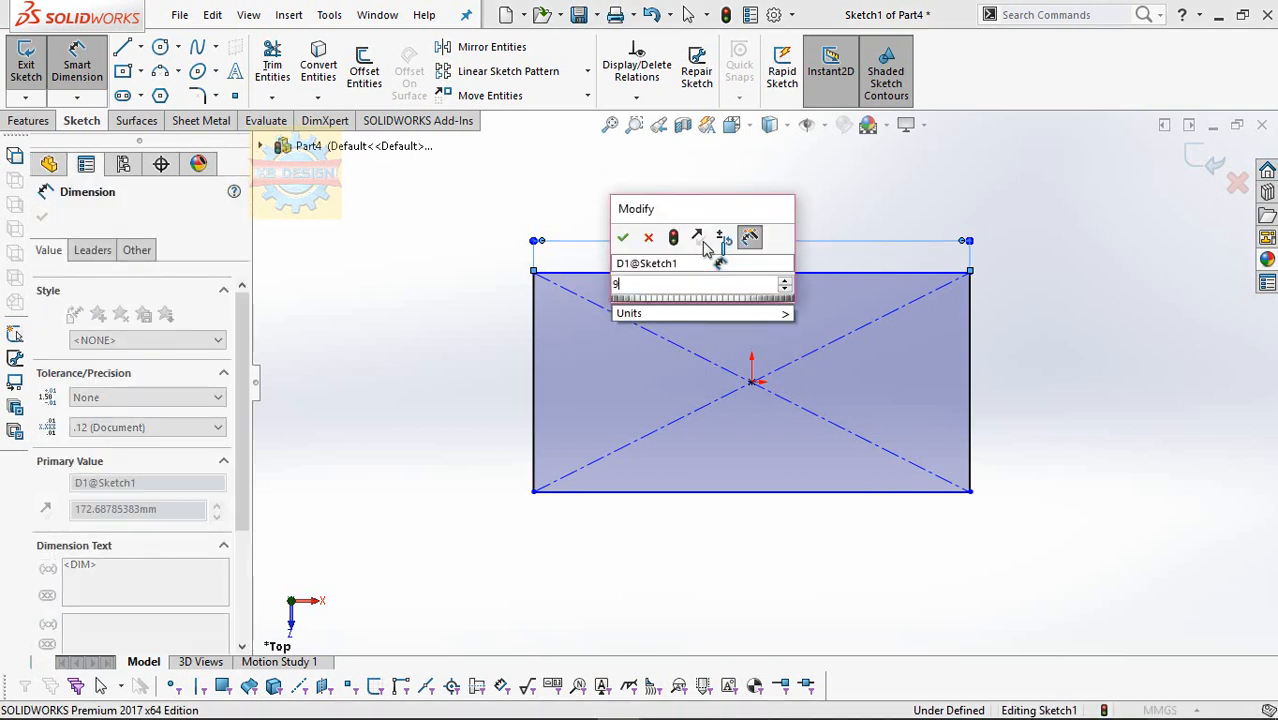
pyautogui.write('925')
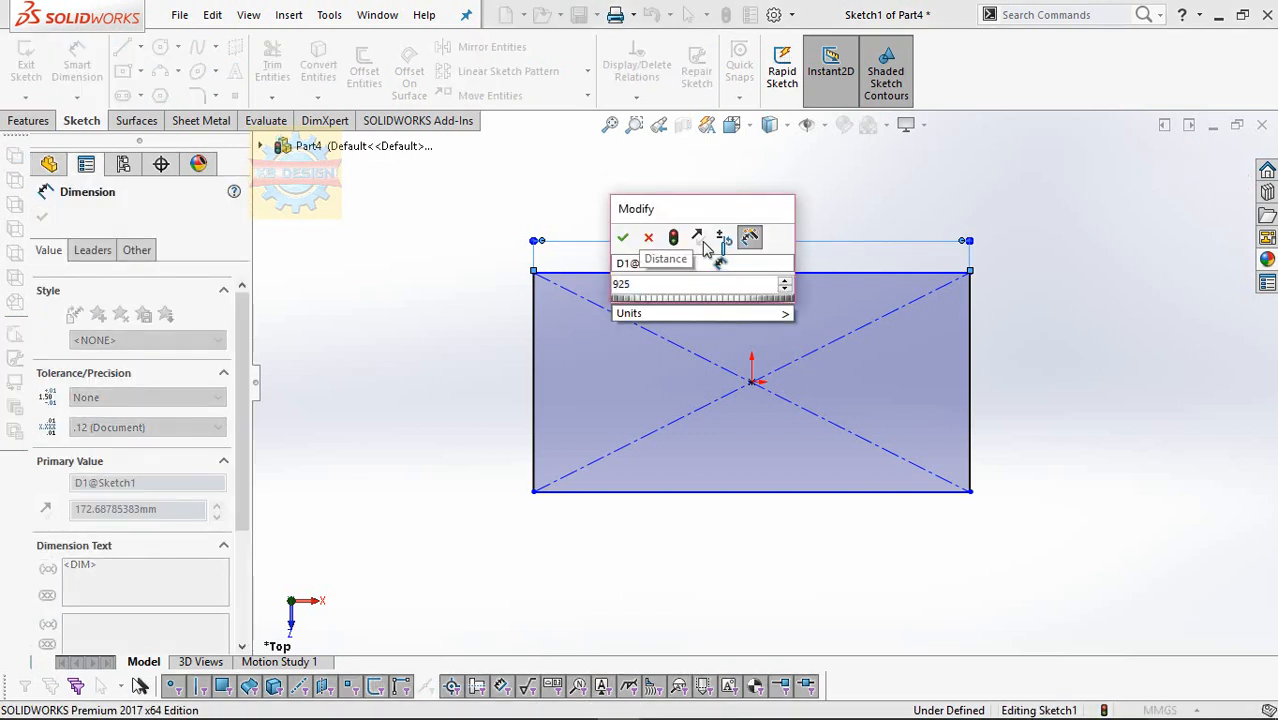
pyautogui.click(622, 238)
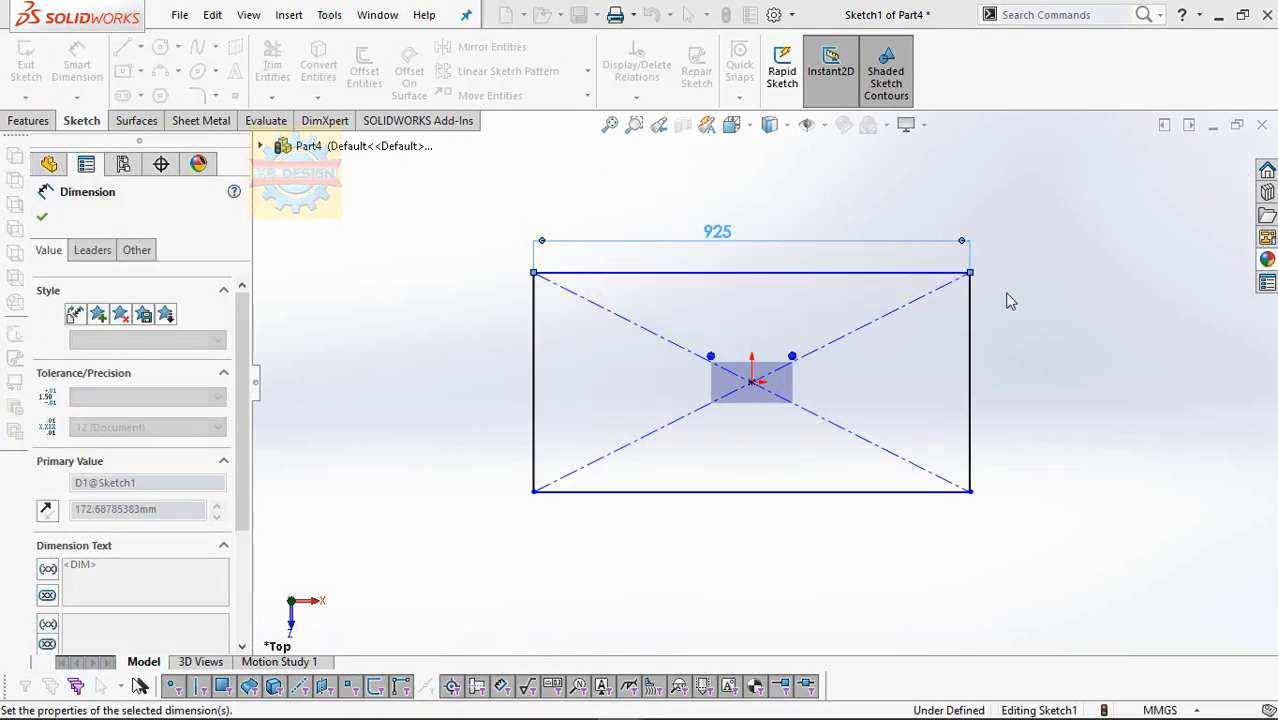
# Dimension the rectangle's vertical side and set it to 525 mm.
pyautogui.click(970, 358)
pyautogui.click(1030, 358)
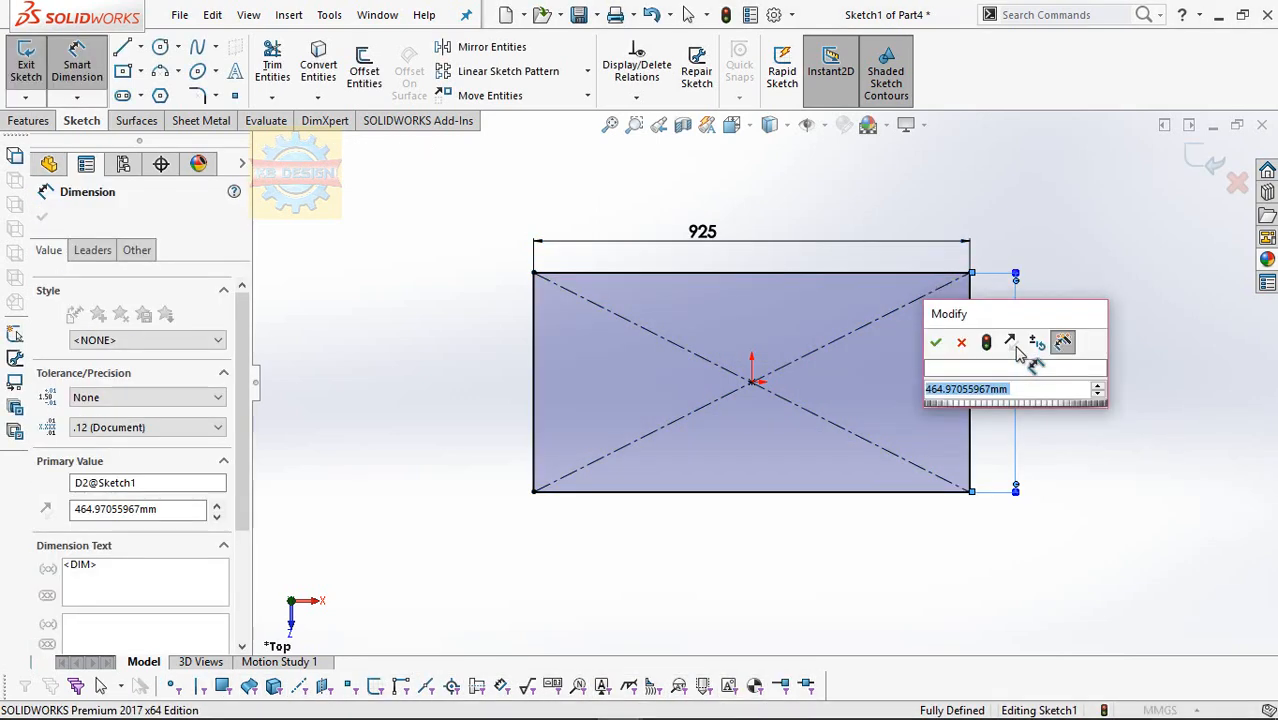
pyautogui.write('525')
pyautogui.click(935, 342)
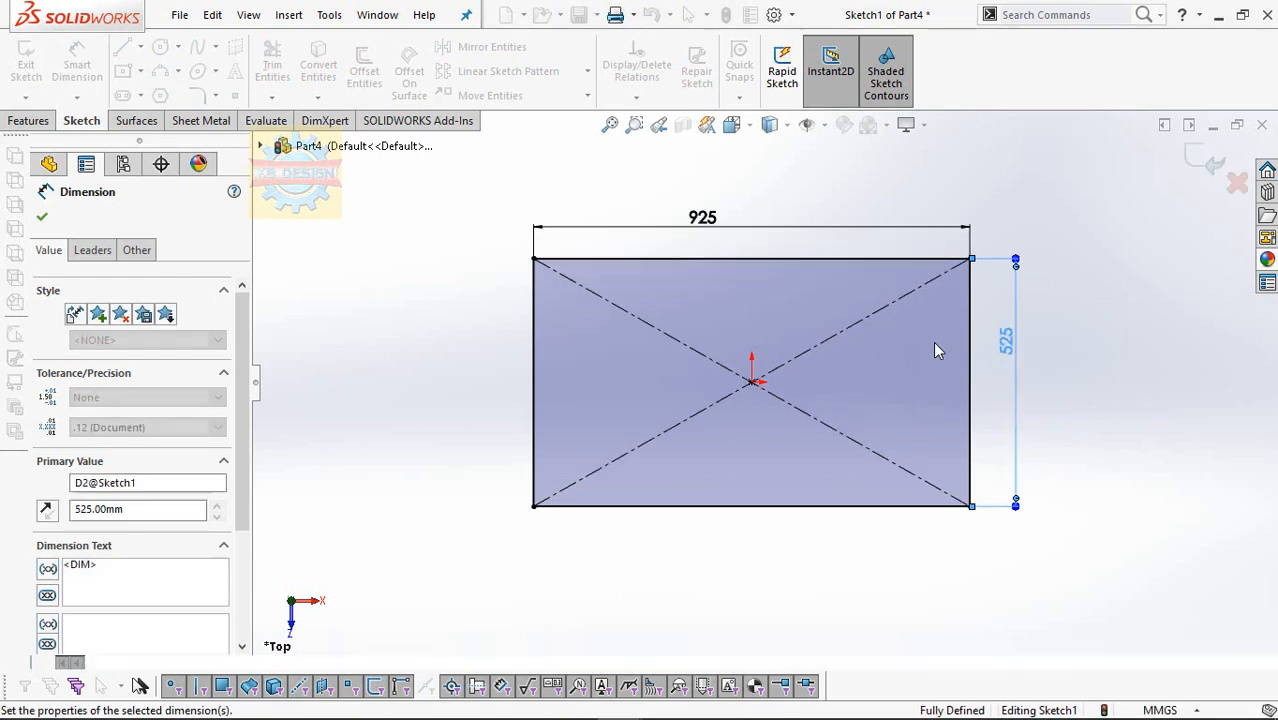
# Extrude the rectangle as a solid plate with a blind depth of 22 mm.
pyautogui.click(16, 121)
pyautogui.click(40, 70)
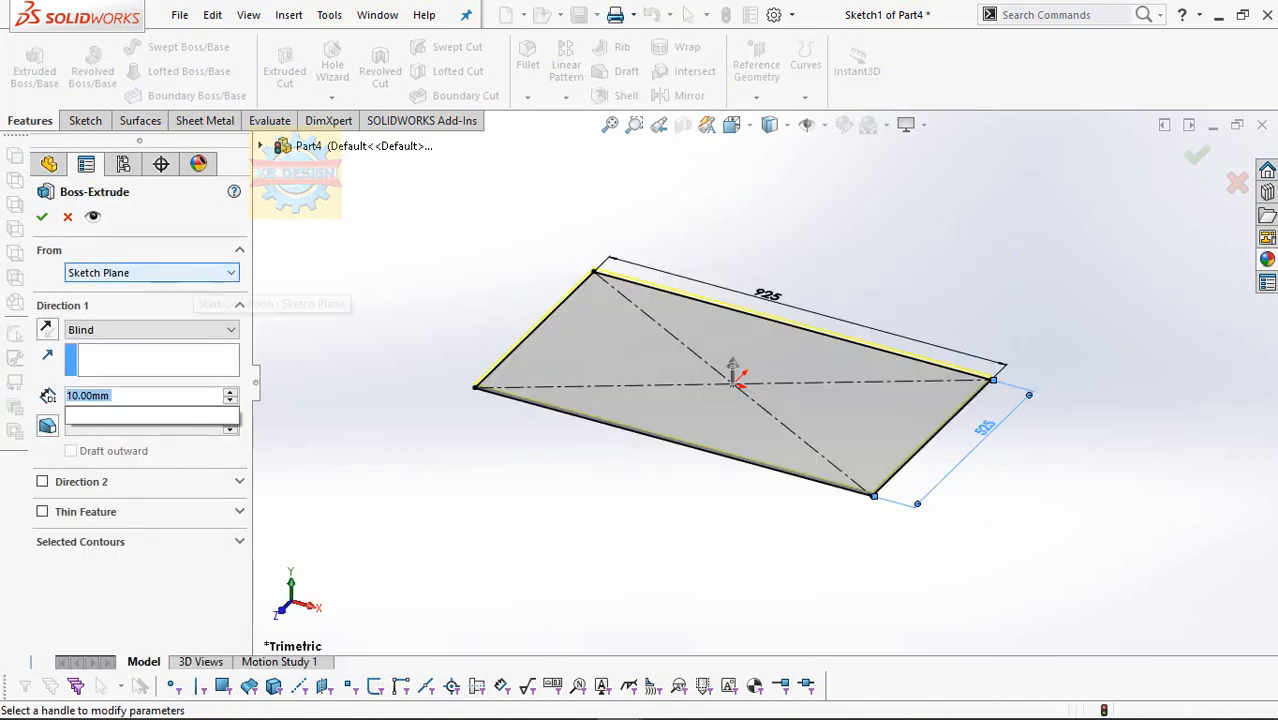
pyautogui.write('22')
pyautogui.press('Return')
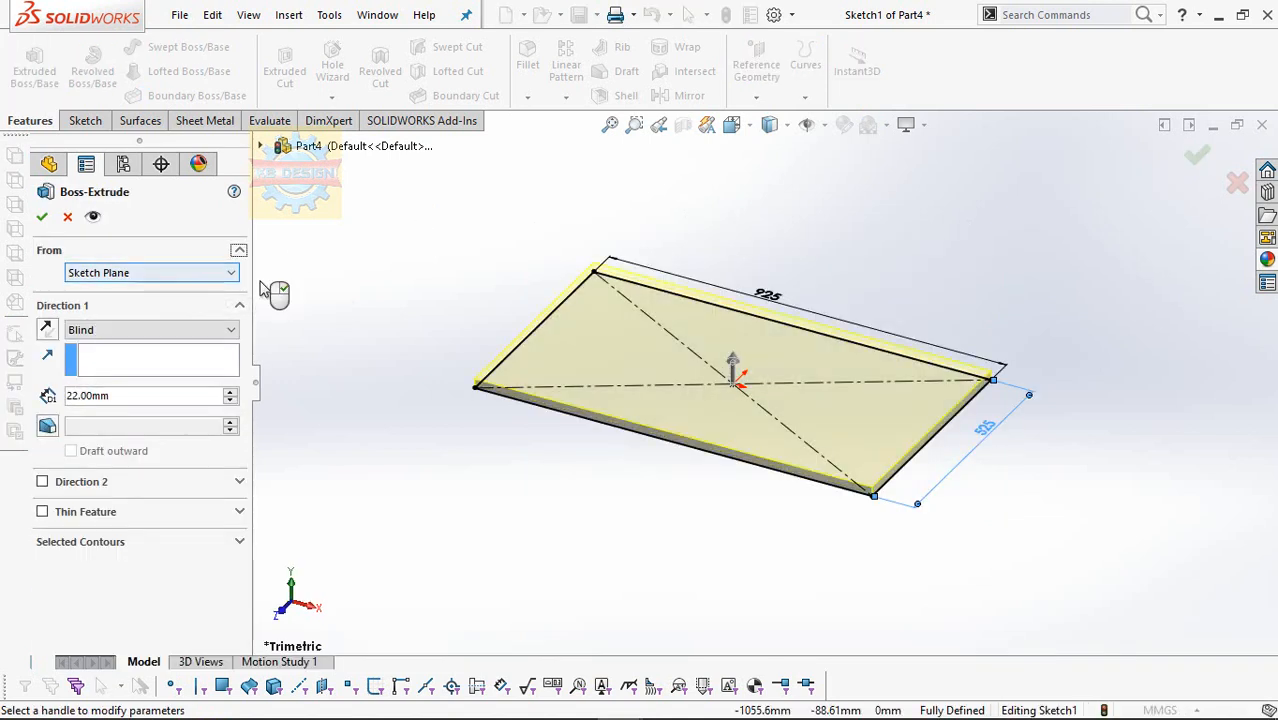
pyautogui.click(44, 217)
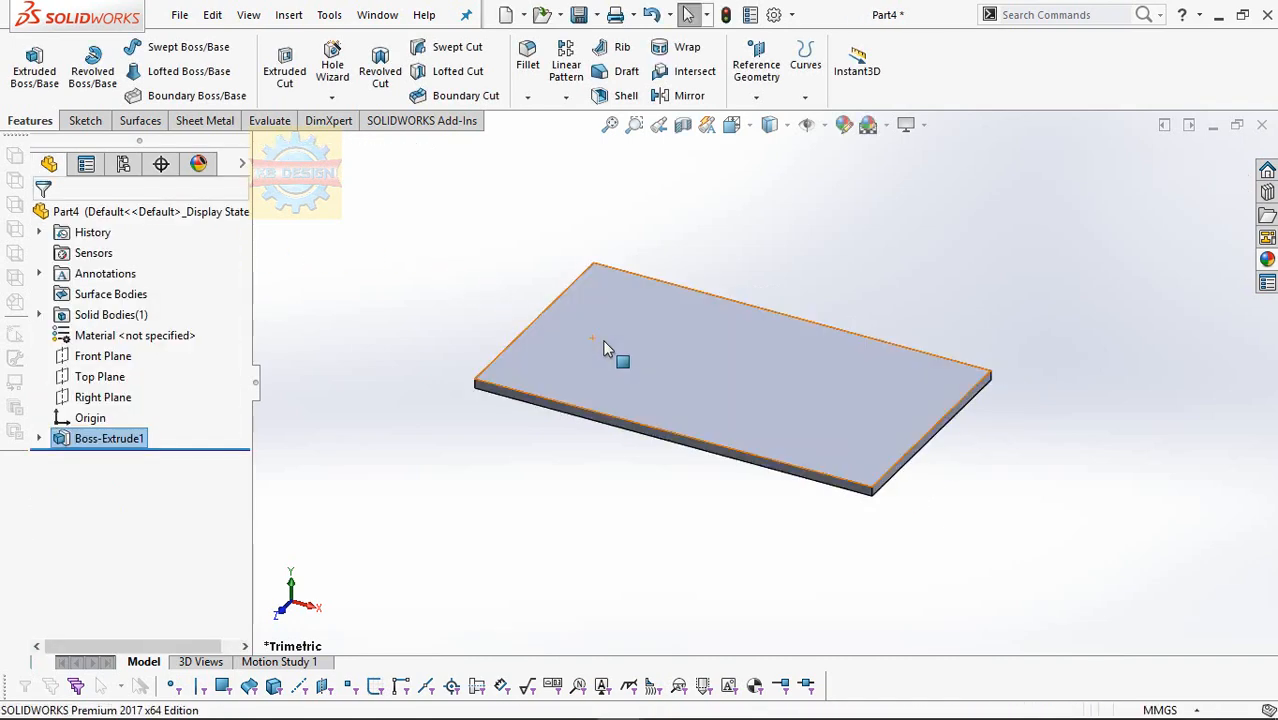
# Sketch two centerlines on the plate's top face, from the upper edge's midpoint to the origin and on to the right edge's midpoint.
pyautogui.click(602, 339)
pyautogui.click(771, 287)
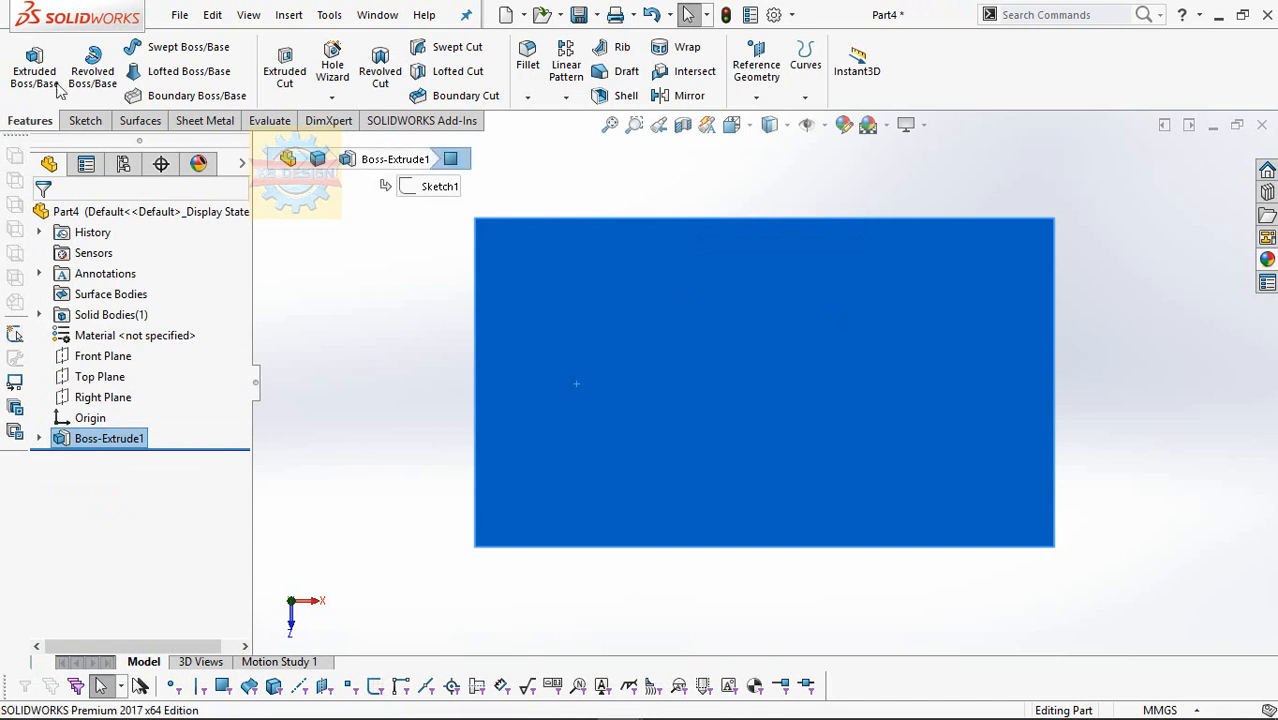
pyautogui.click(86, 120)
pyautogui.click(18, 64)
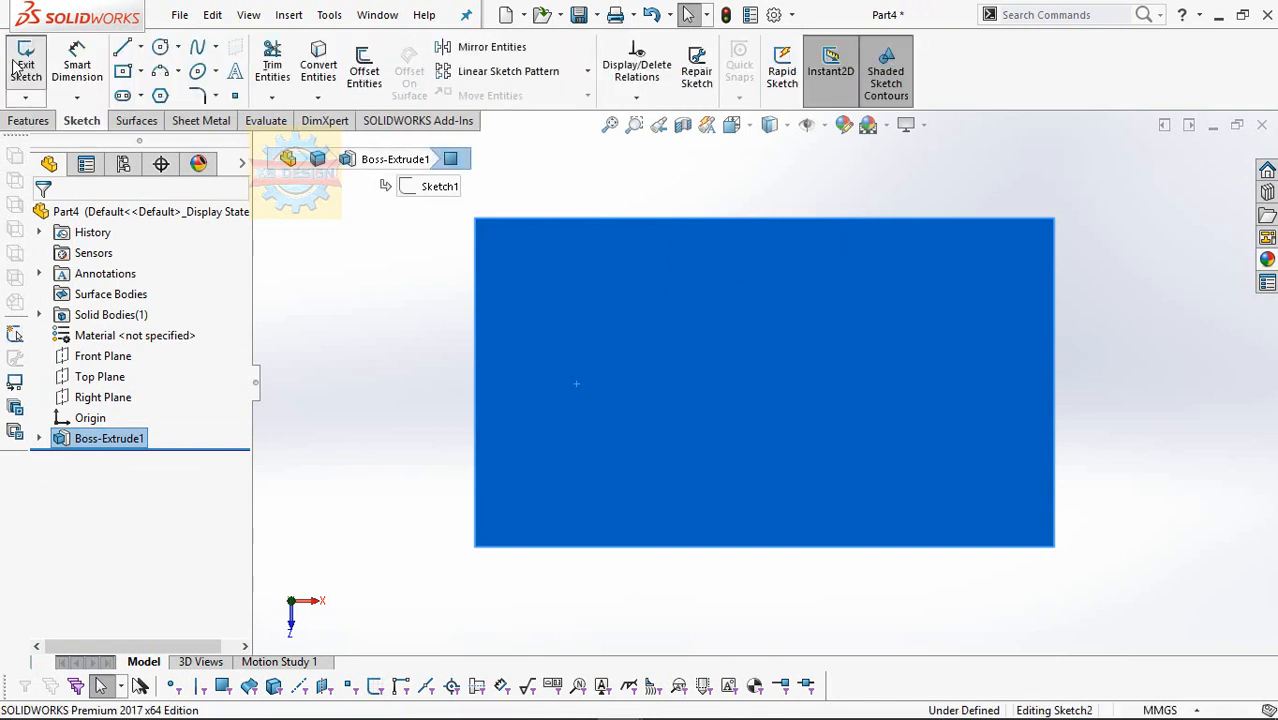
pyautogui.click(141, 47)
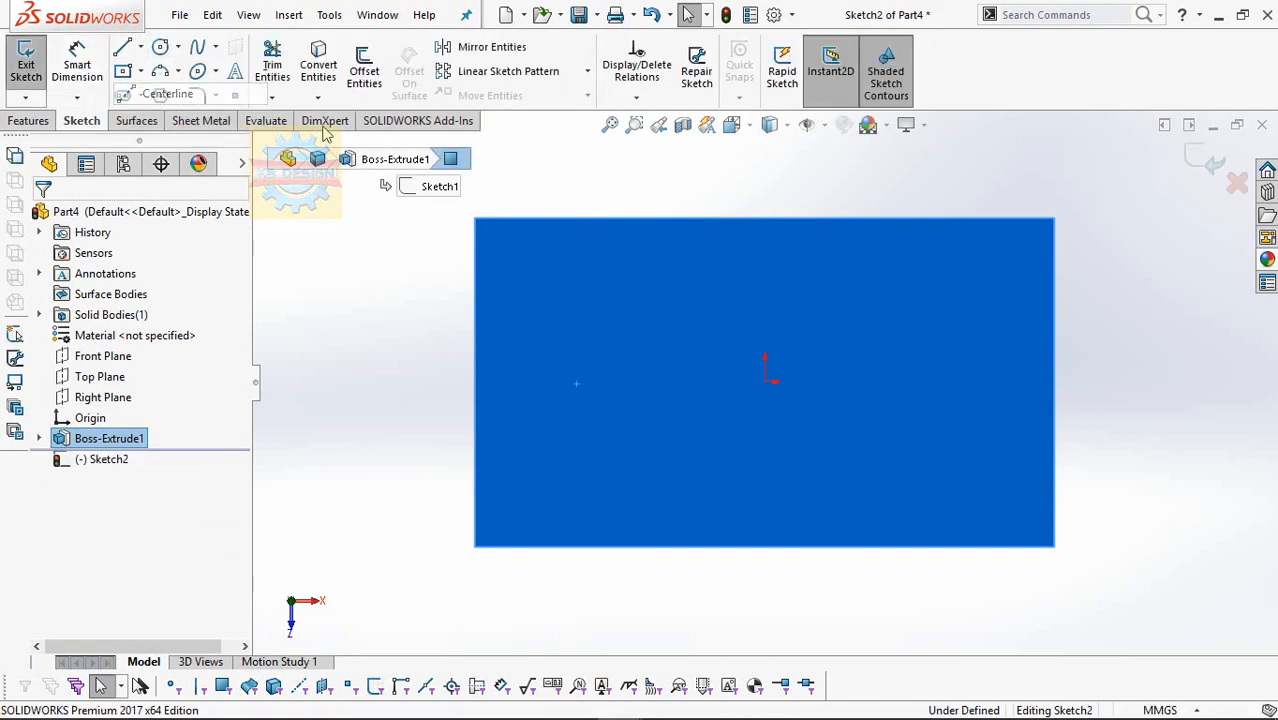
pyautogui.press('l')
pyautogui.click(763, 217)
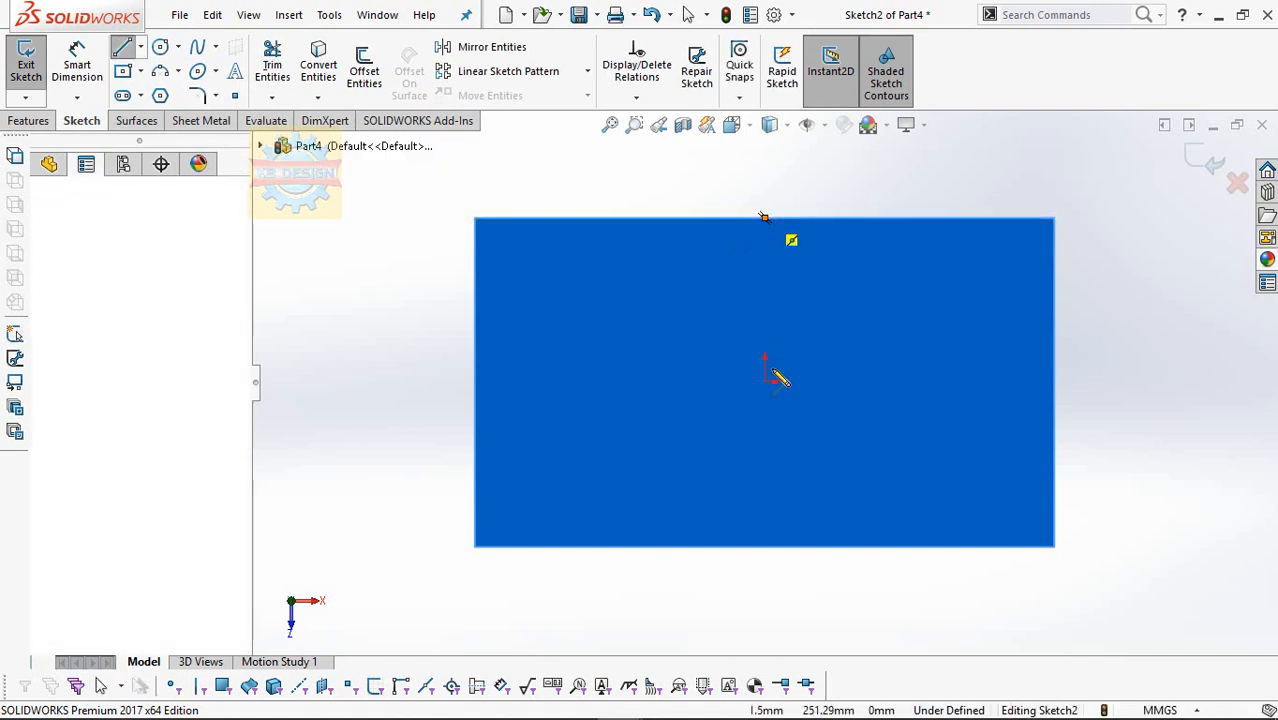
pyautogui.click(765, 382)
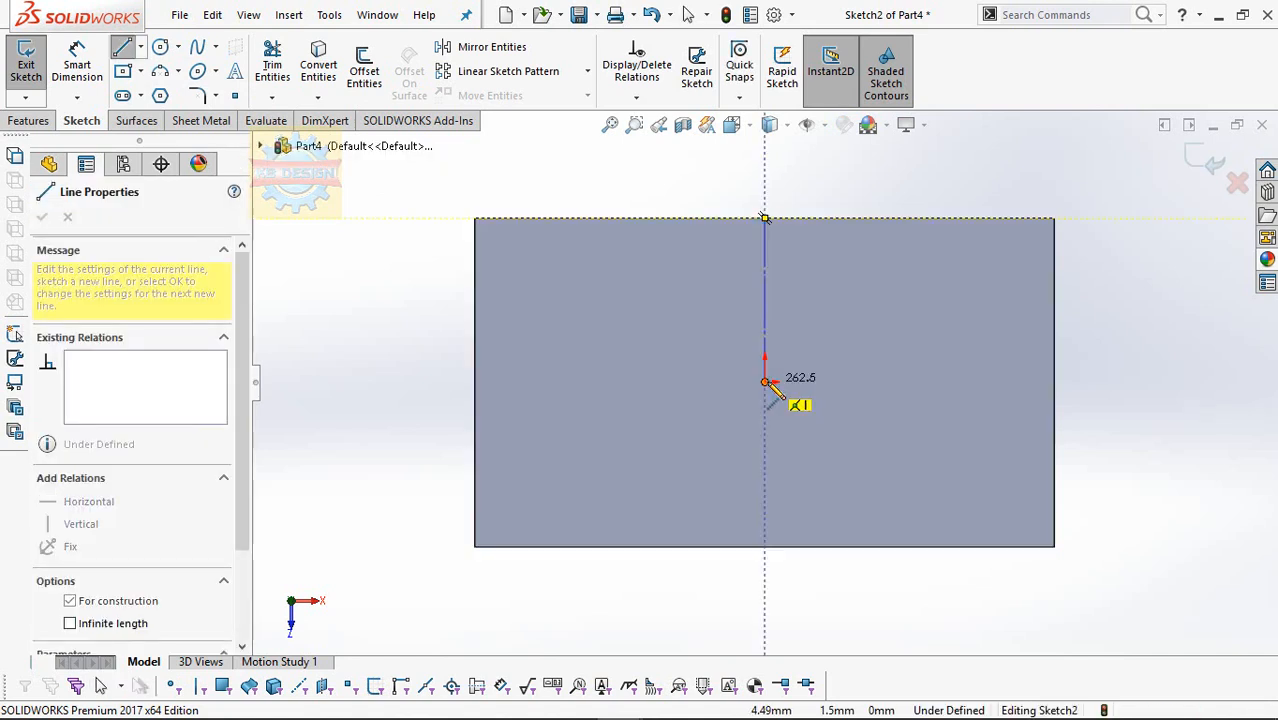
pyautogui.click(1055, 382)
pyautogui.press('Escape')
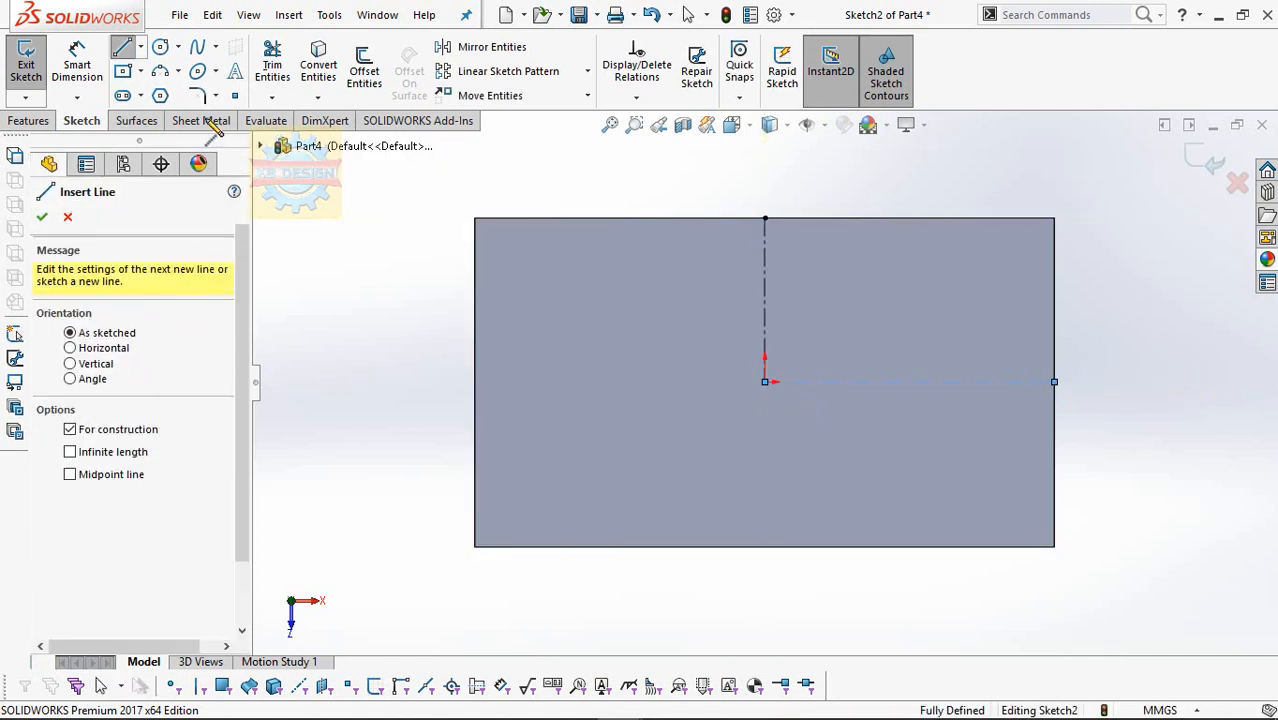
pyautogui.press('Escape')
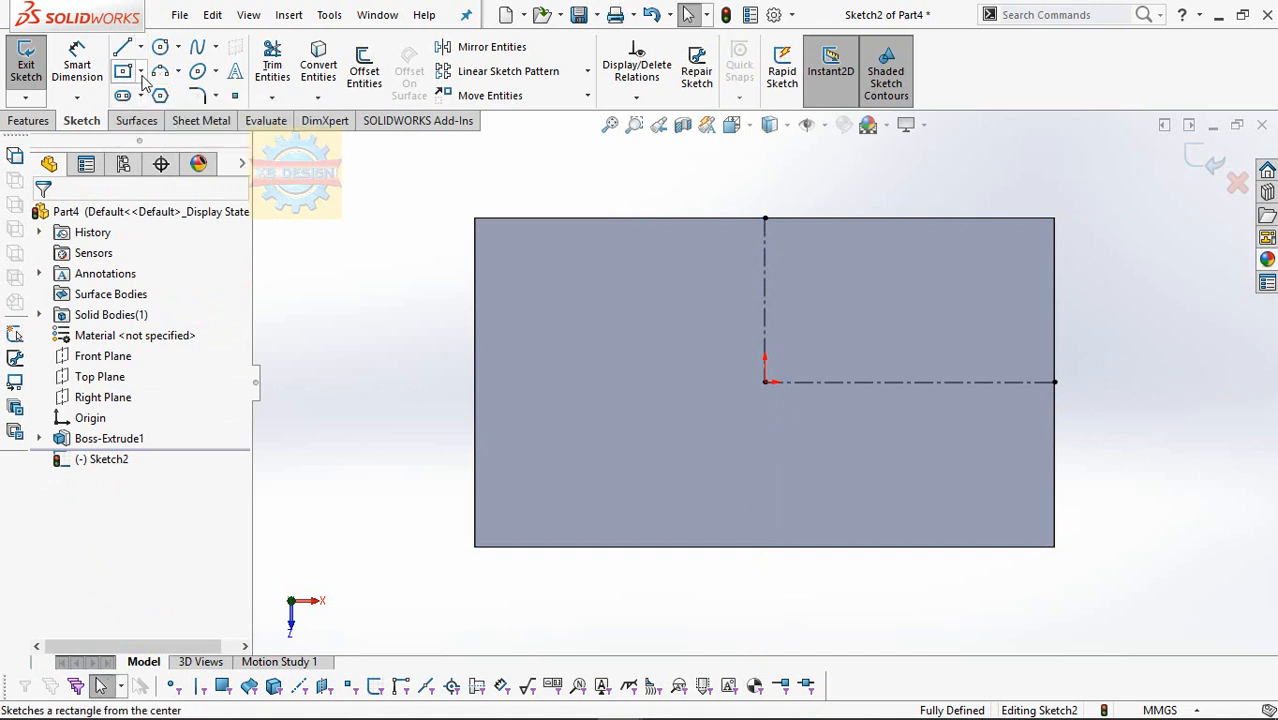
# Draw a corner rectangle of about 35 by 25 mm starting from the plate's upper-left corner.
pyautogui.click(143, 85)
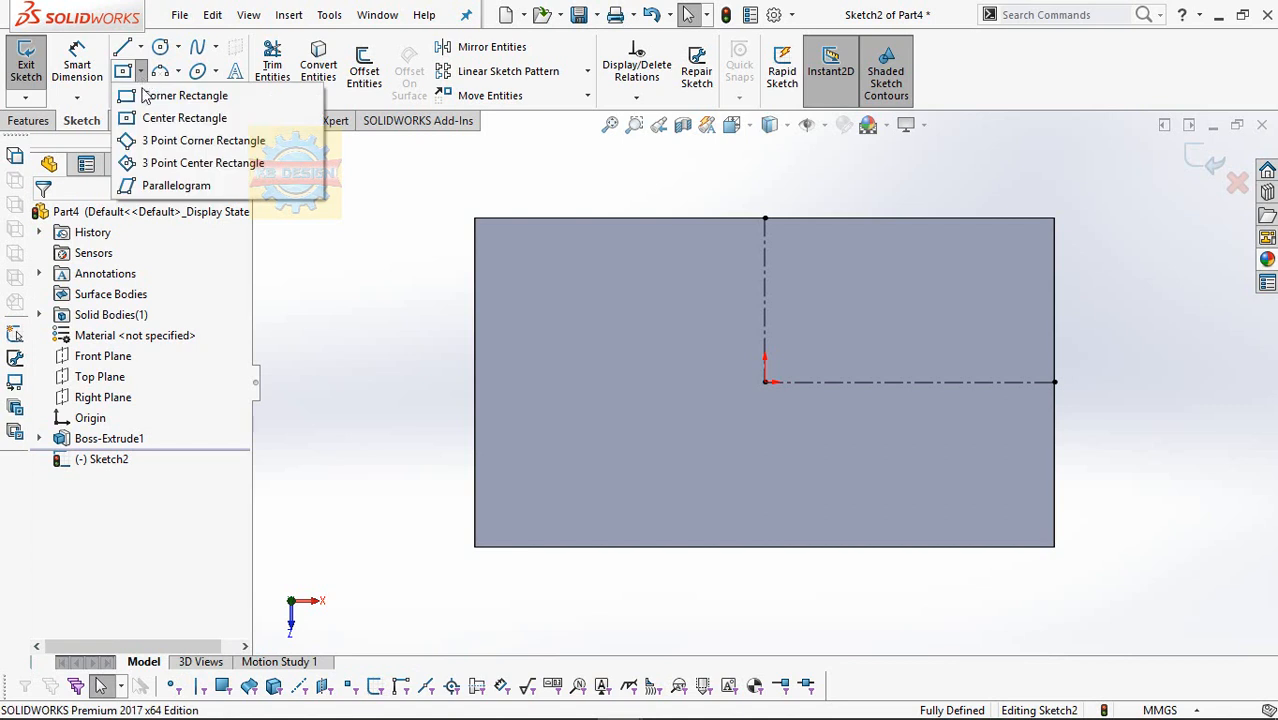
pyautogui.click(165, 94)
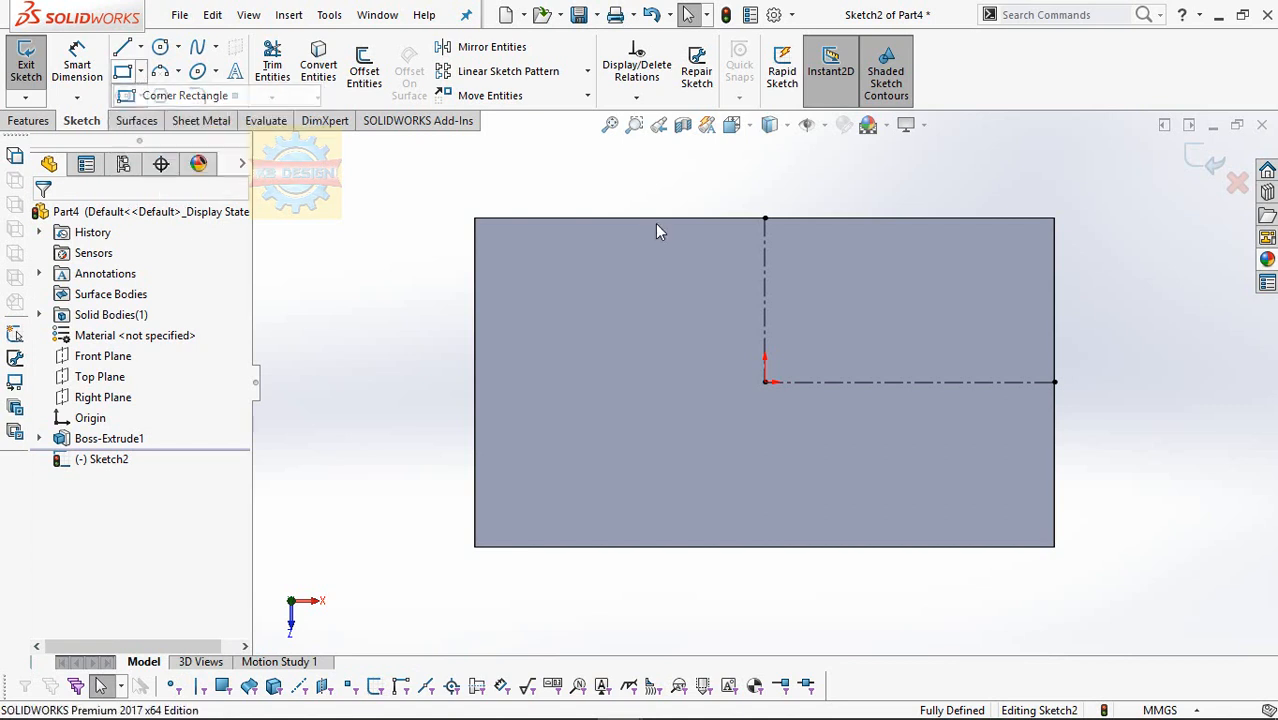
pyautogui.click(475, 218)
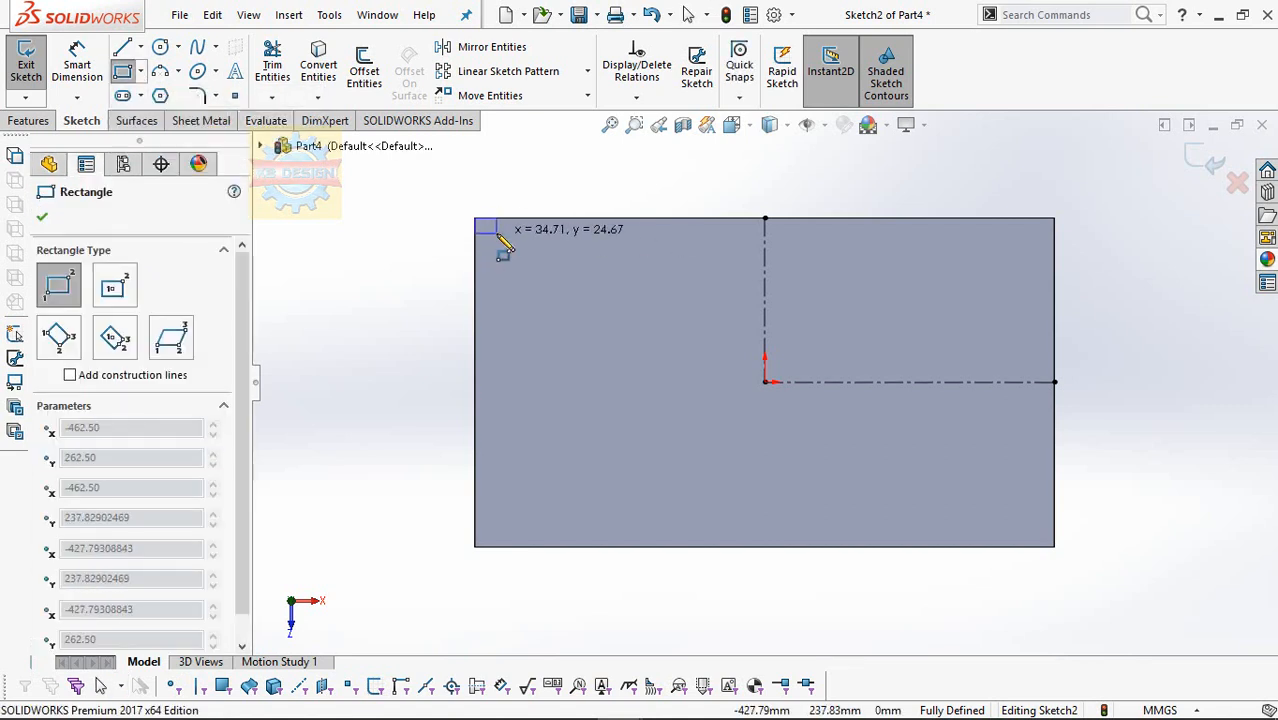
pyautogui.click(498, 235)
pyautogui.press('Escape')
# Add an Equal relation between the small rectangle's left and top sides to make it a square.
pyautogui.click(636, 97)
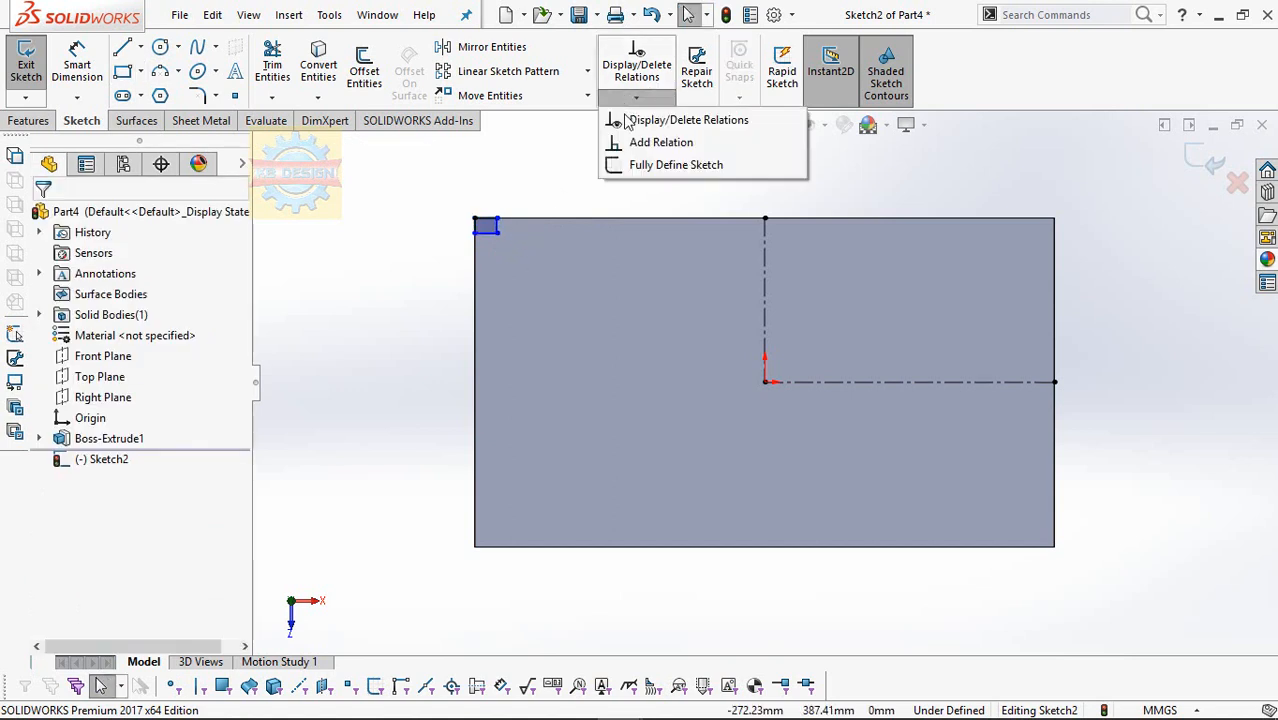
pyautogui.click(625, 142)
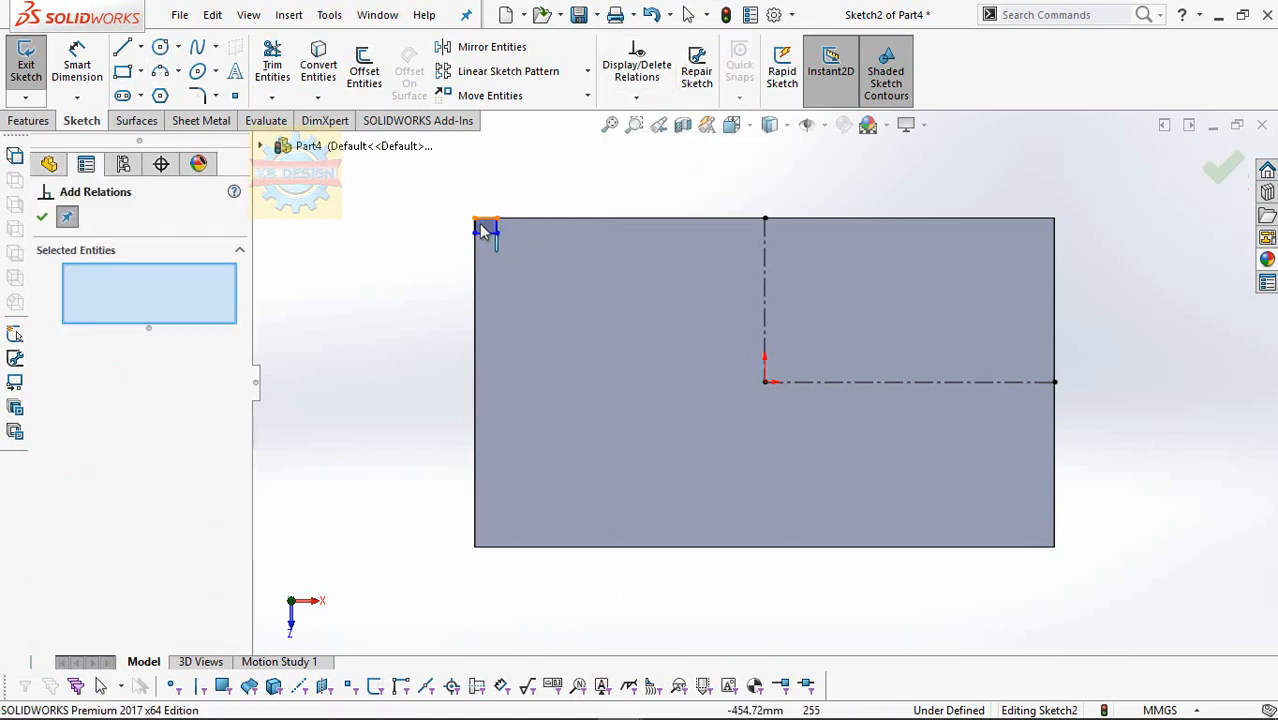
pyautogui.click(477, 230)
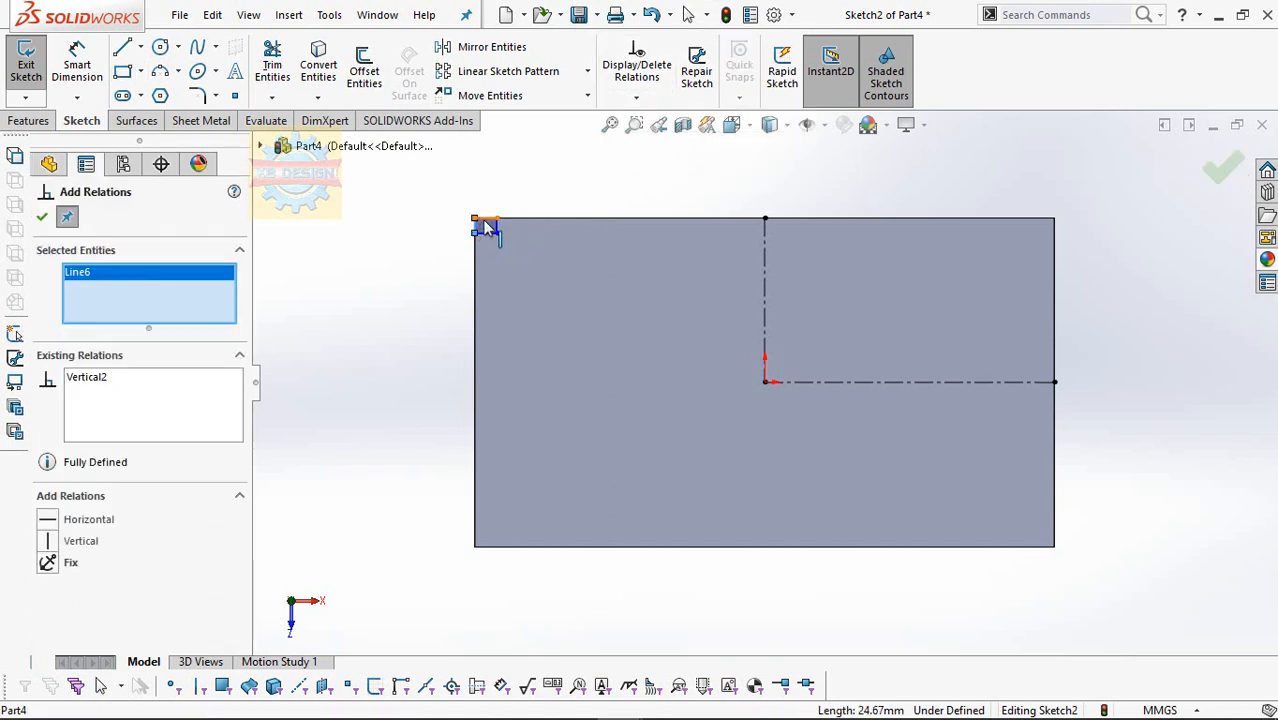
pyautogui.click(482, 218)
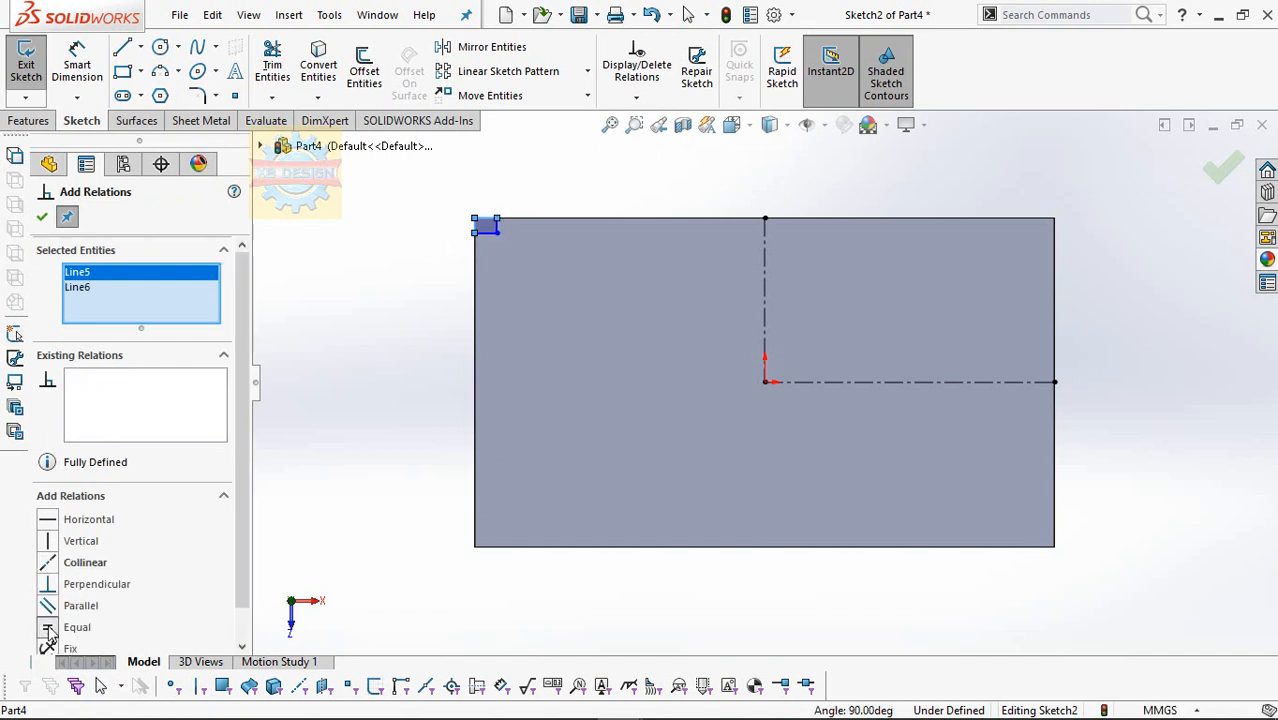
pyautogui.press('Escape')
# Dimension the small square's top side and set it to 20 mm.
pyautogui.click(98, 78)
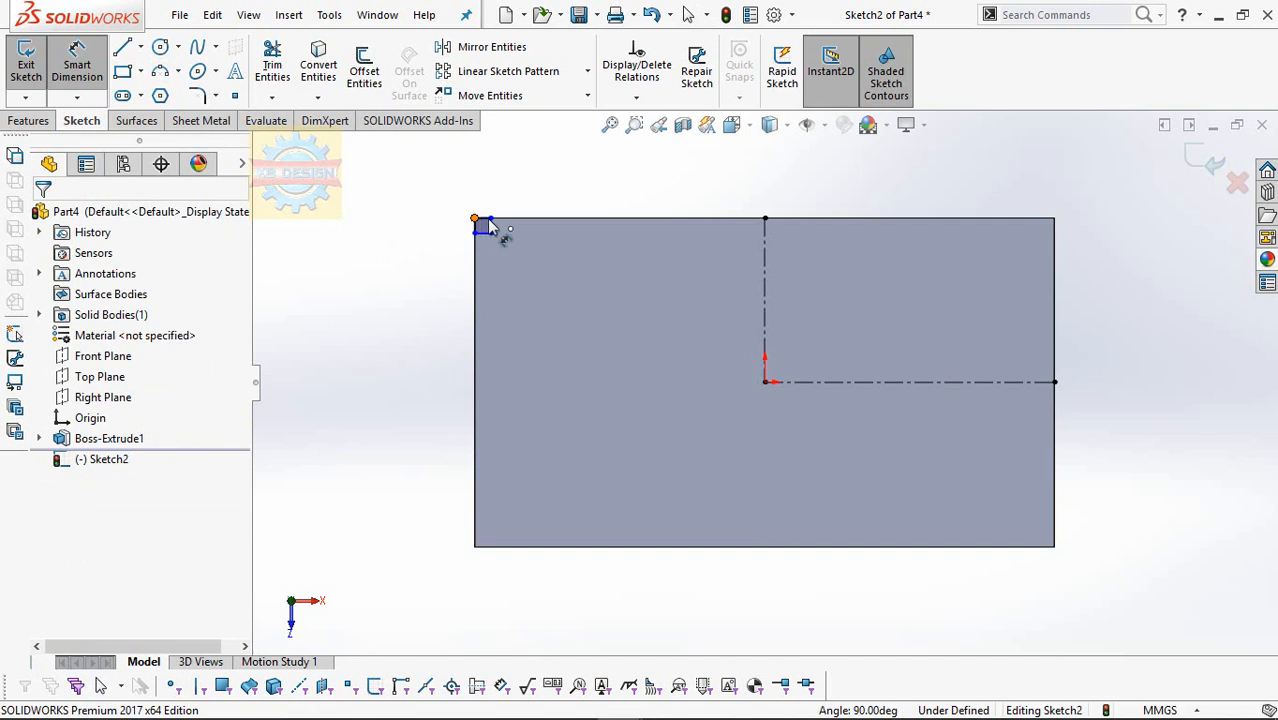
pyautogui.click(479, 221)
pyautogui.click(497, 200)
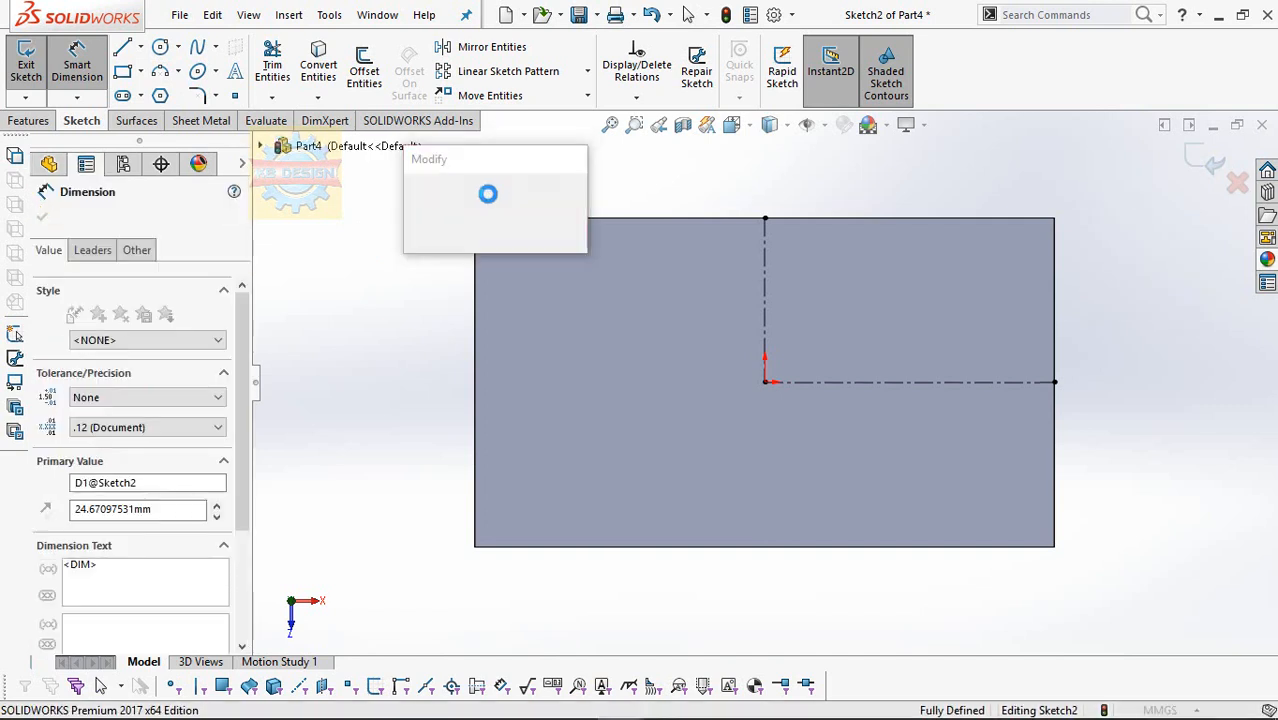
pyautogui.write('20.00mm')
pyautogui.press('Return')
pyautogui.press('Escape')
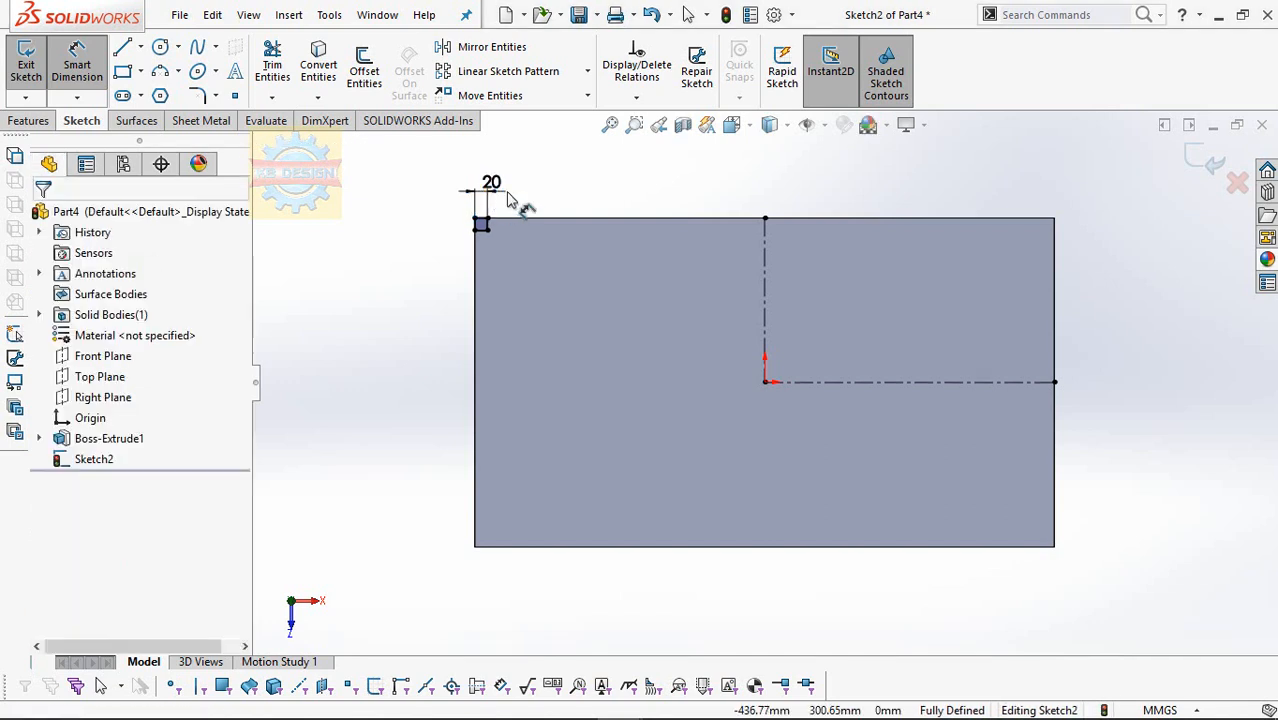
# Mirror the small square's four lines about the vertical centerline, keeping the original.
pyautogui.click(505, 56)
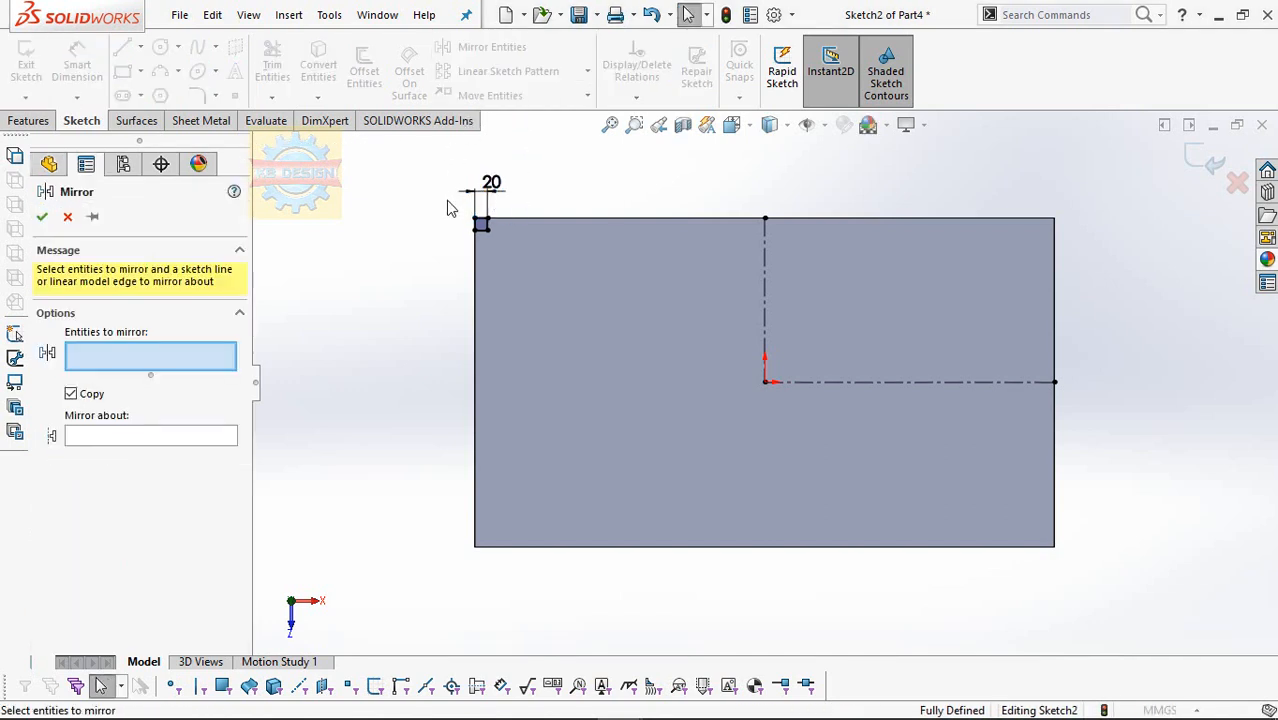
pyautogui.moveTo(484, 234); pyautogui.dragTo(531, 248)
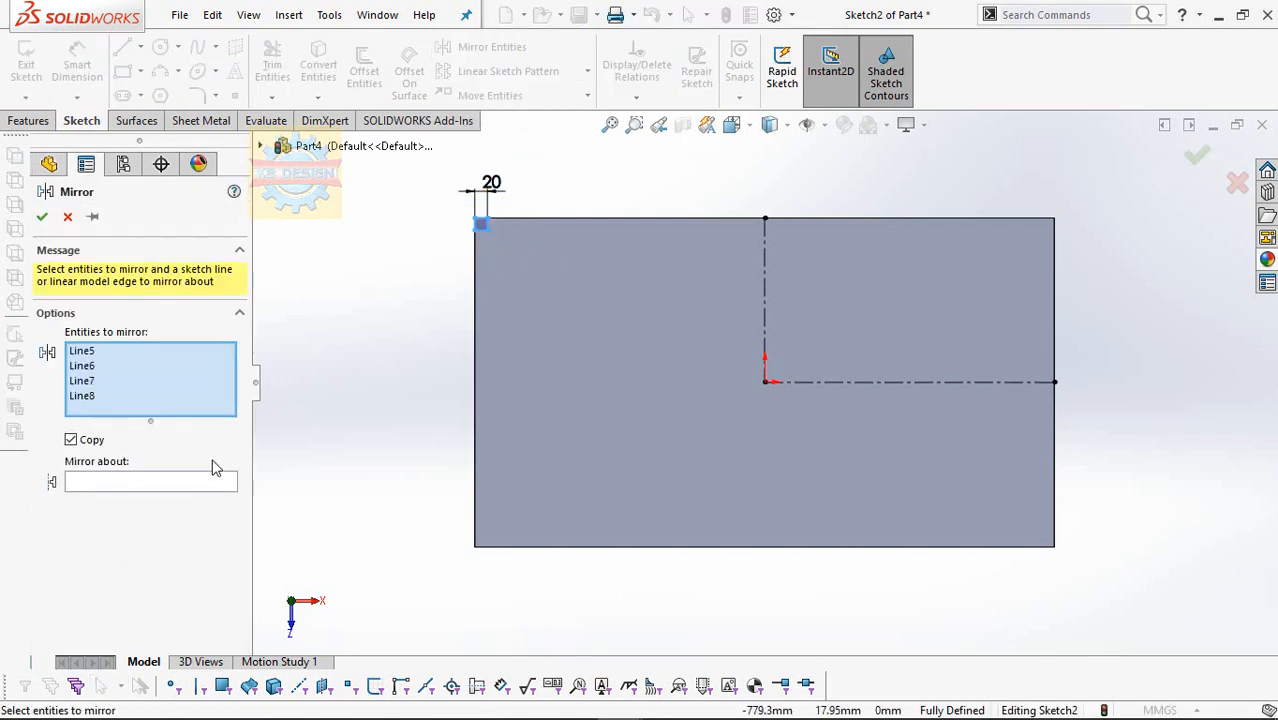
pyautogui.click(198, 484)
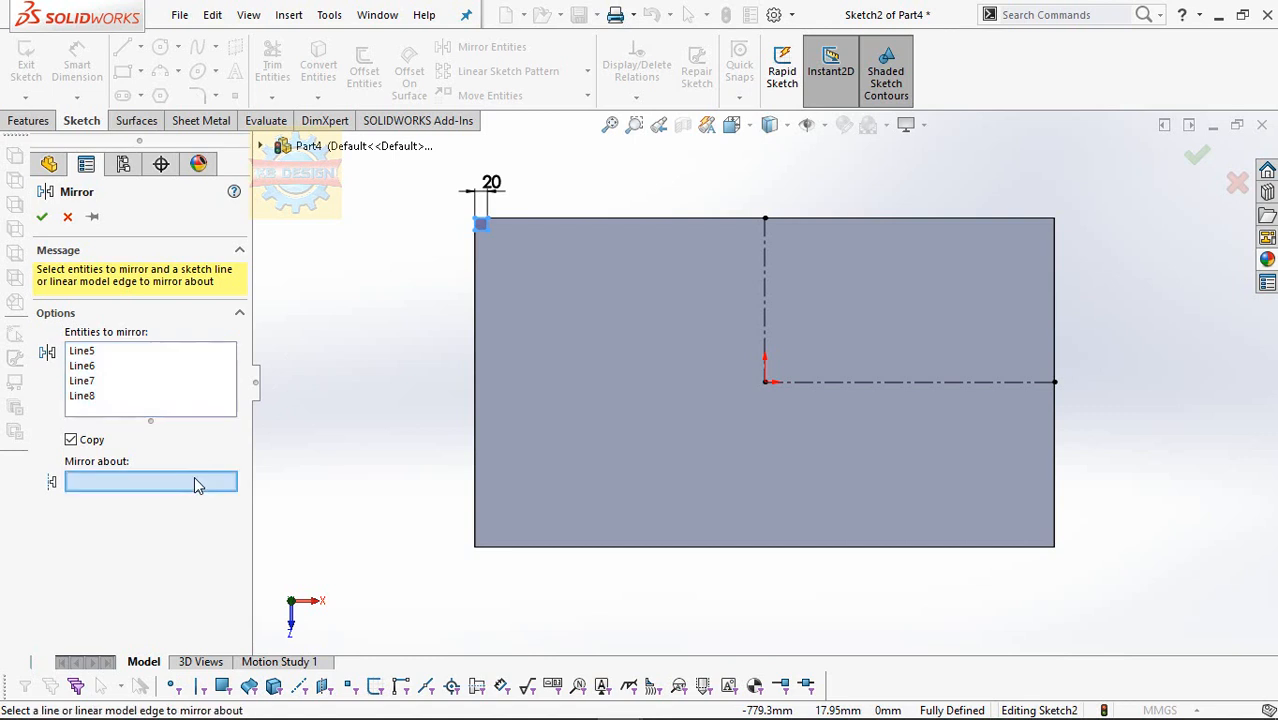
pyautogui.click(766, 316)
pyautogui.click(42, 218)
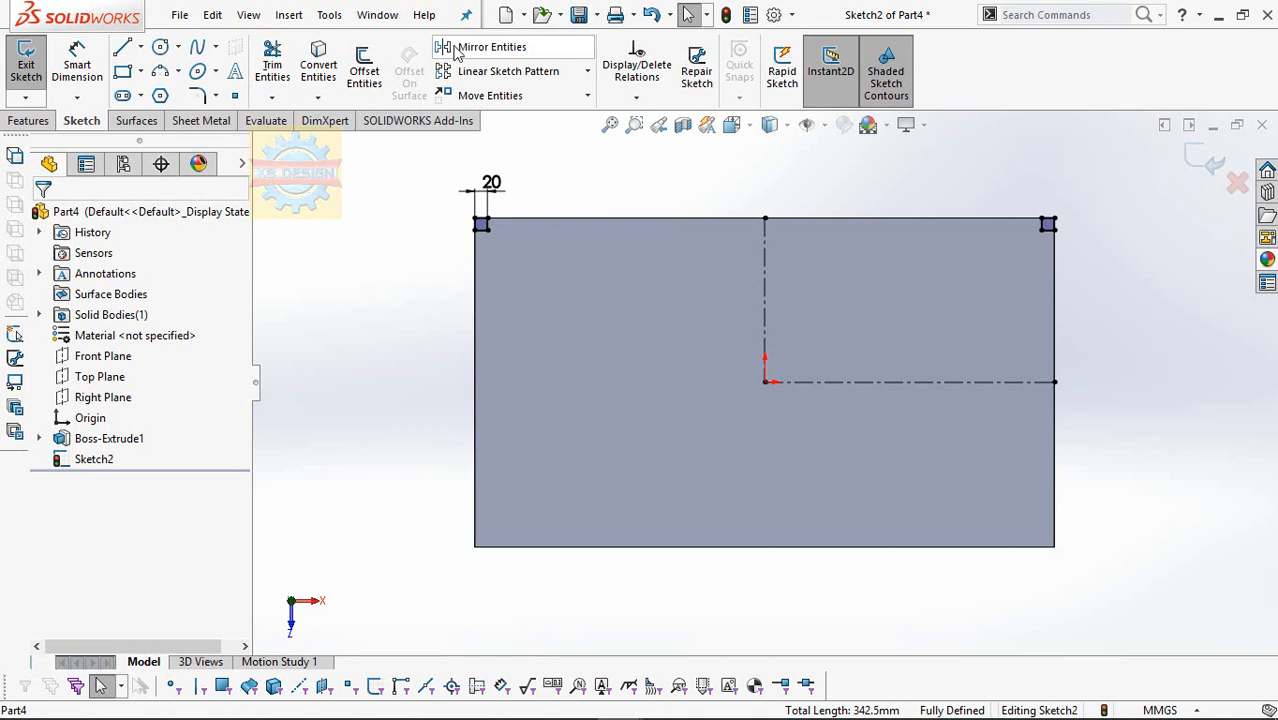
# Mirror both upper corner squares about the horizontal centerline to copy them to the plate's lower corners.
pyautogui.click(455, 50)
pyautogui.moveTo(445, 207); pyautogui.dragTo(507, 242)
pyautogui.moveTo(1012, 197); pyautogui.dragTo(1084, 257)
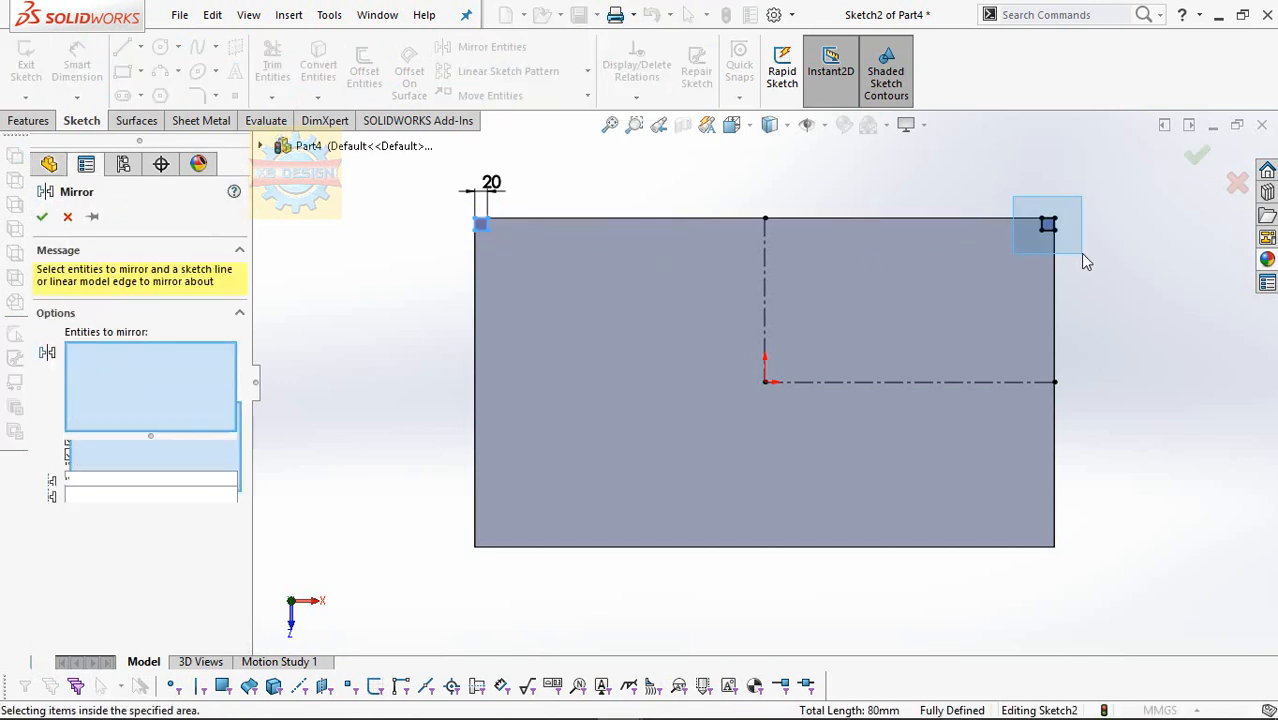
pyautogui.click(176, 542)
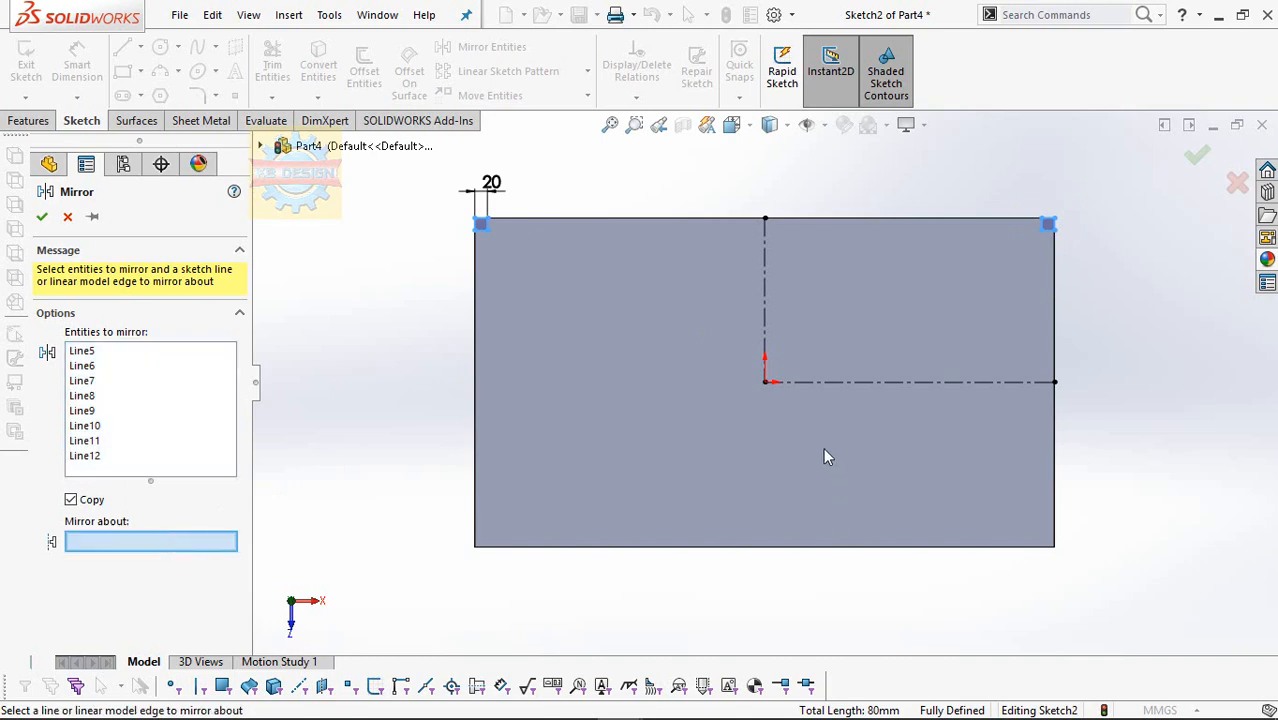
pyautogui.click(826, 384)
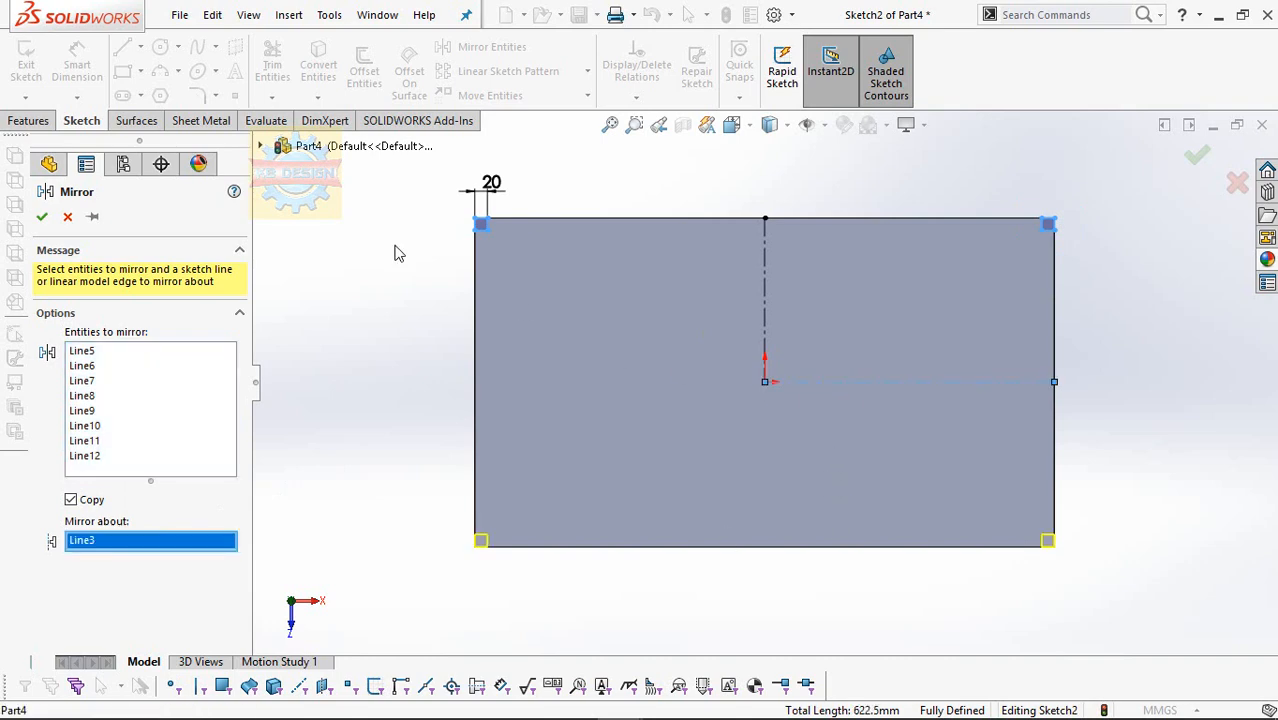
pyautogui.click(41, 217)
# Extrude the four corner squares as a blind boss 66 mm deep, merged with the plate.
pyautogui.click(28, 121)
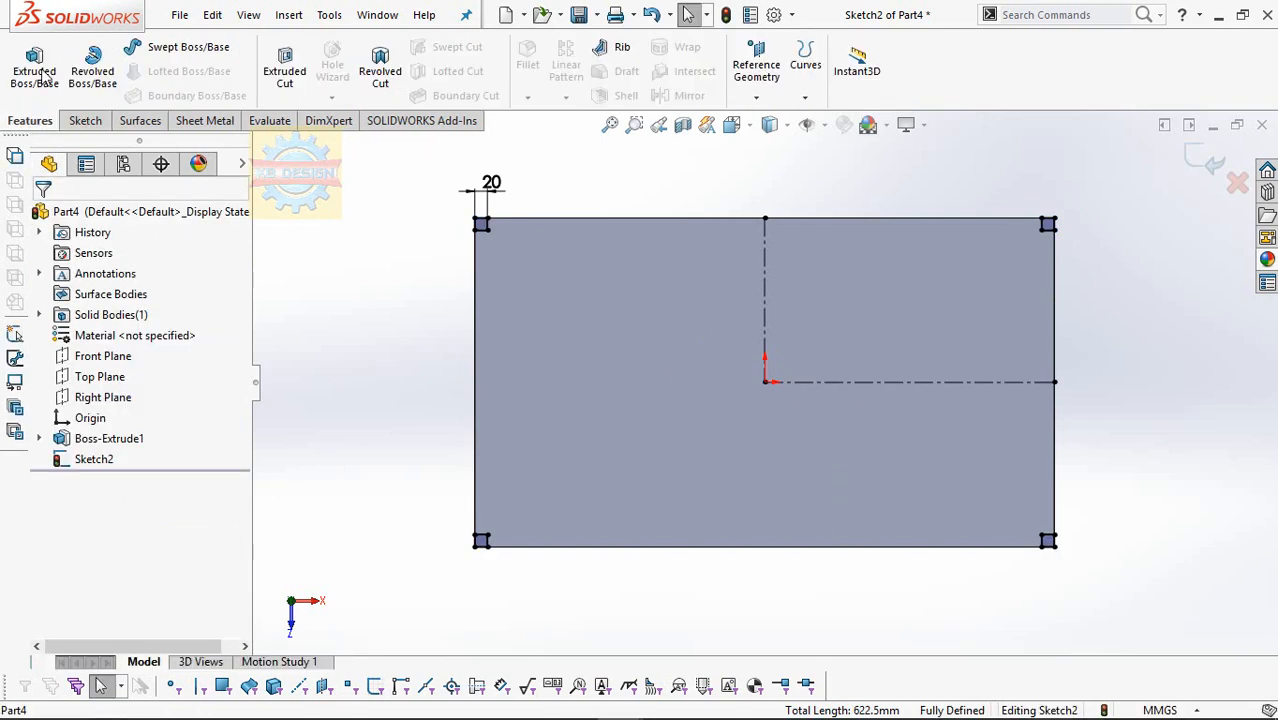
pyautogui.click(48, 70)
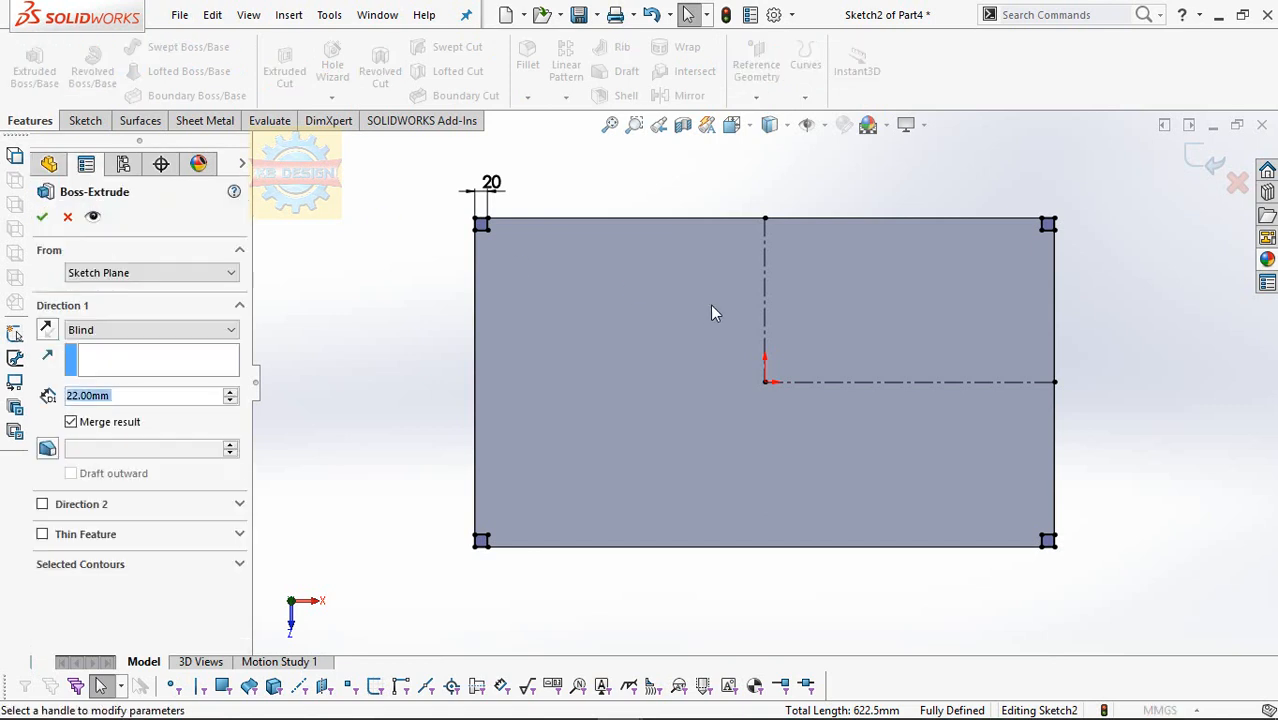
pyautogui.moveTo(711, 306); pyautogui.dragTo(661, 515, button='middle')
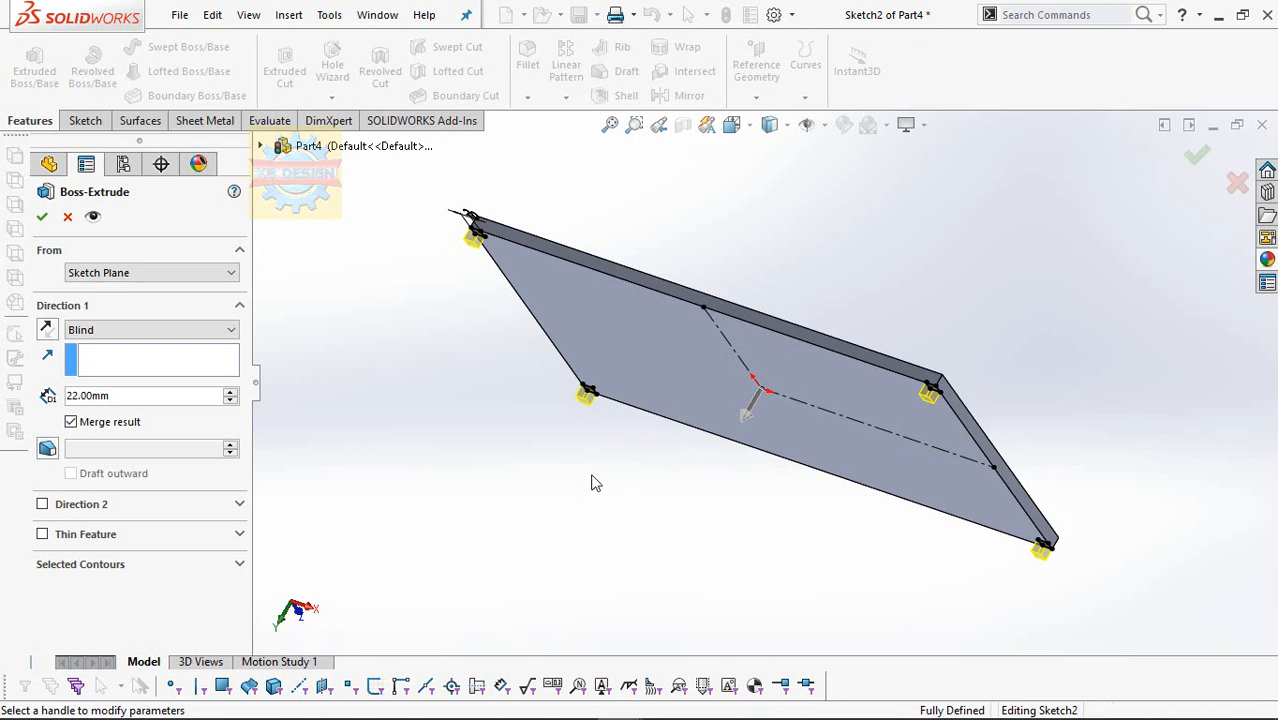
pyautogui.click(150, 397)
pyautogui.write('6')
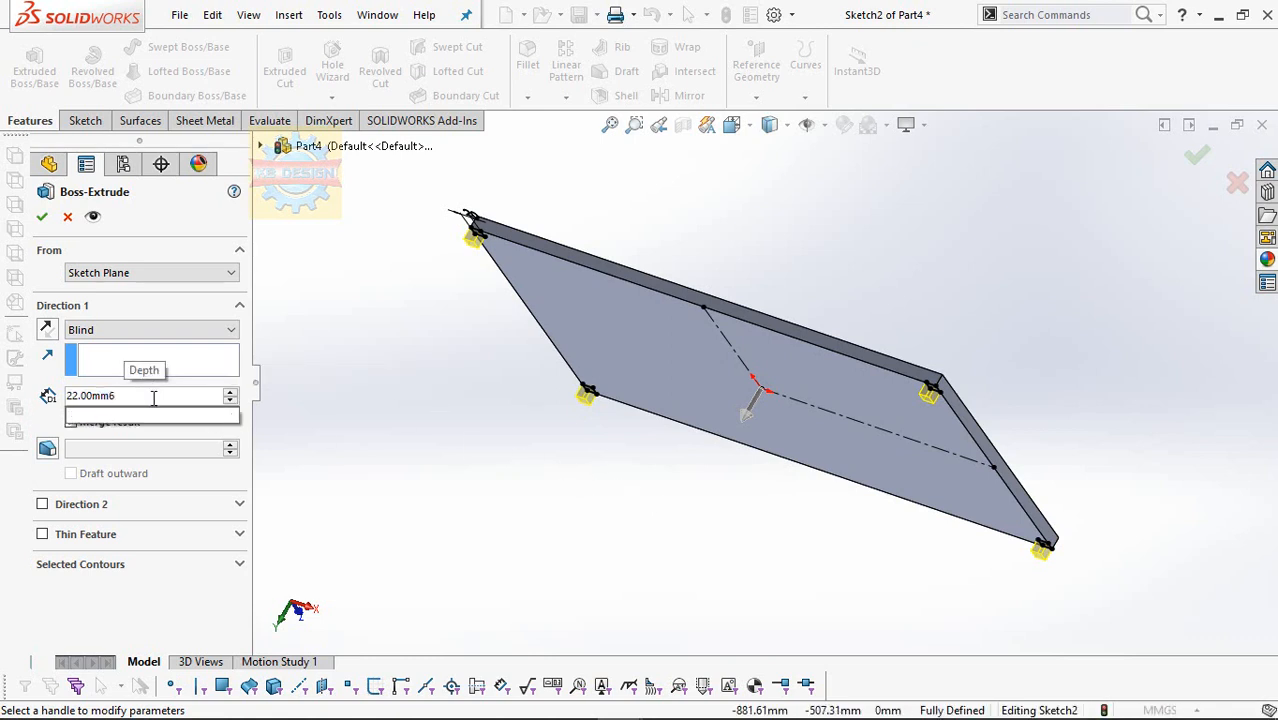
pyautogui.write('66')
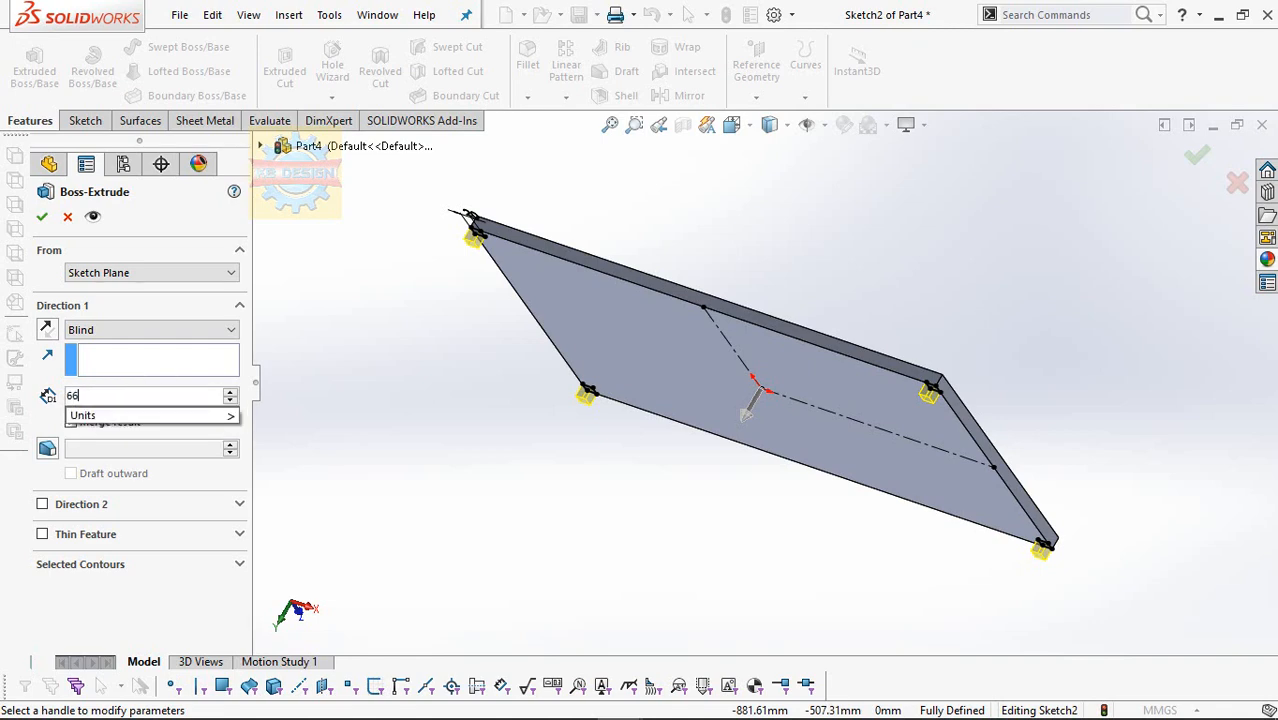
pyautogui.press('Return')
pyautogui.click(42, 217)
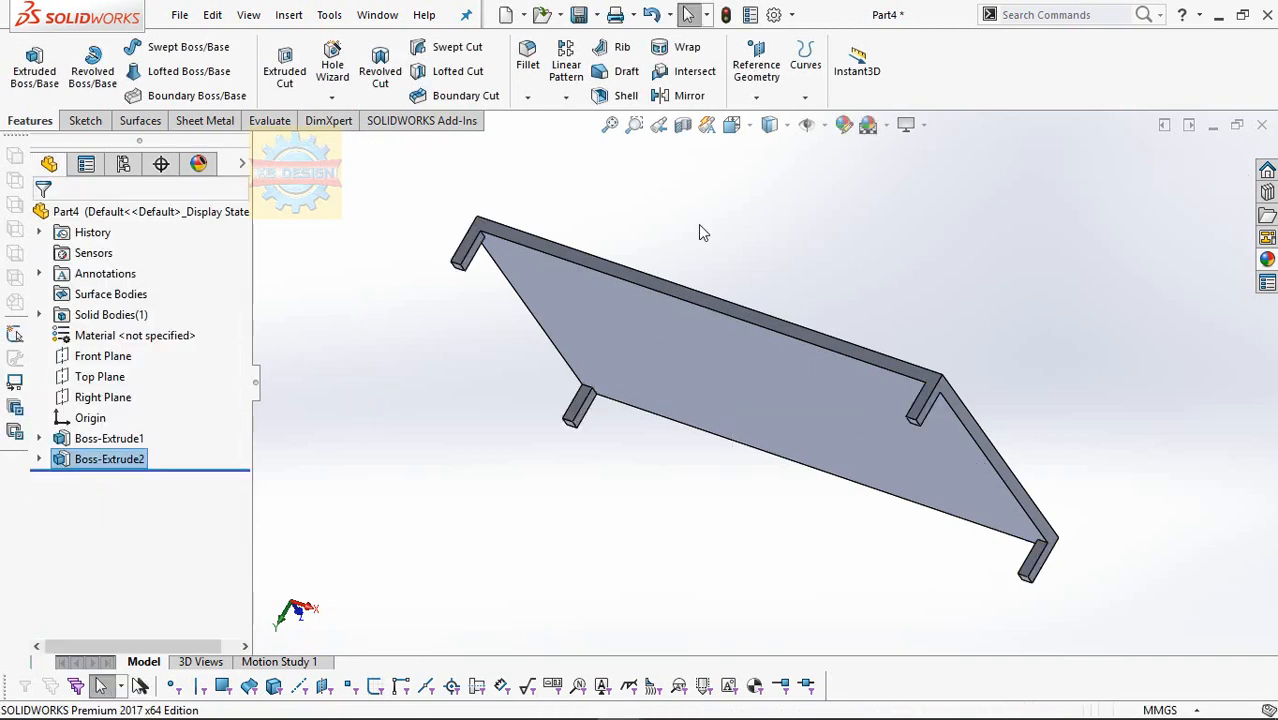
pyautogui.moveTo(700, 232); pyautogui.dragTo(725, 338, button='middle')
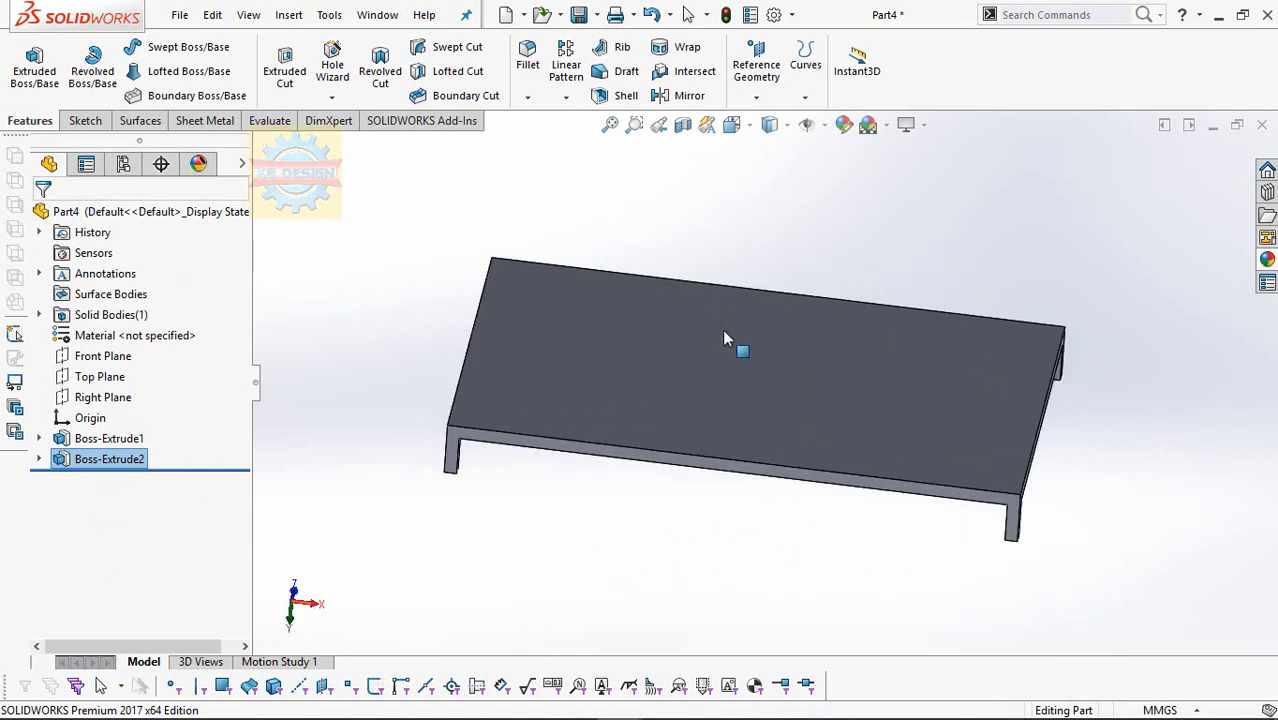
pyautogui.scroll(3, 753, 446)
pyautogui.scroll(-2, 767, 482)
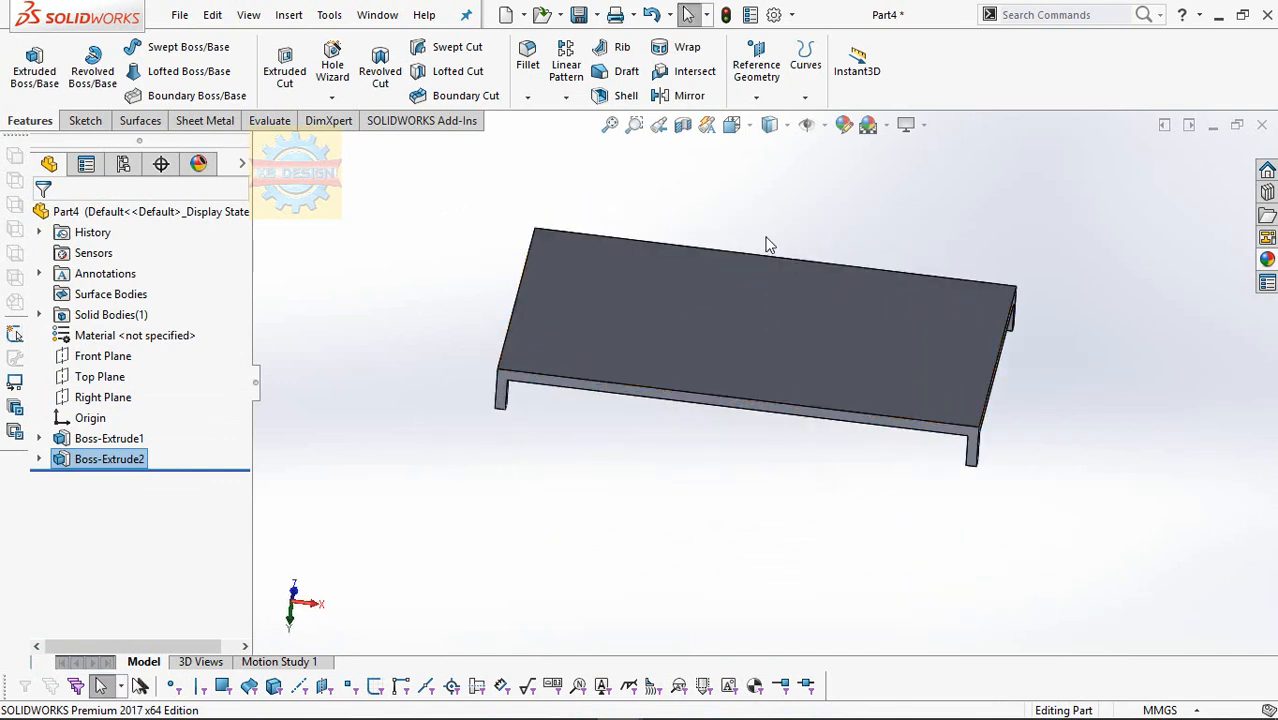
pyautogui.press('F10')
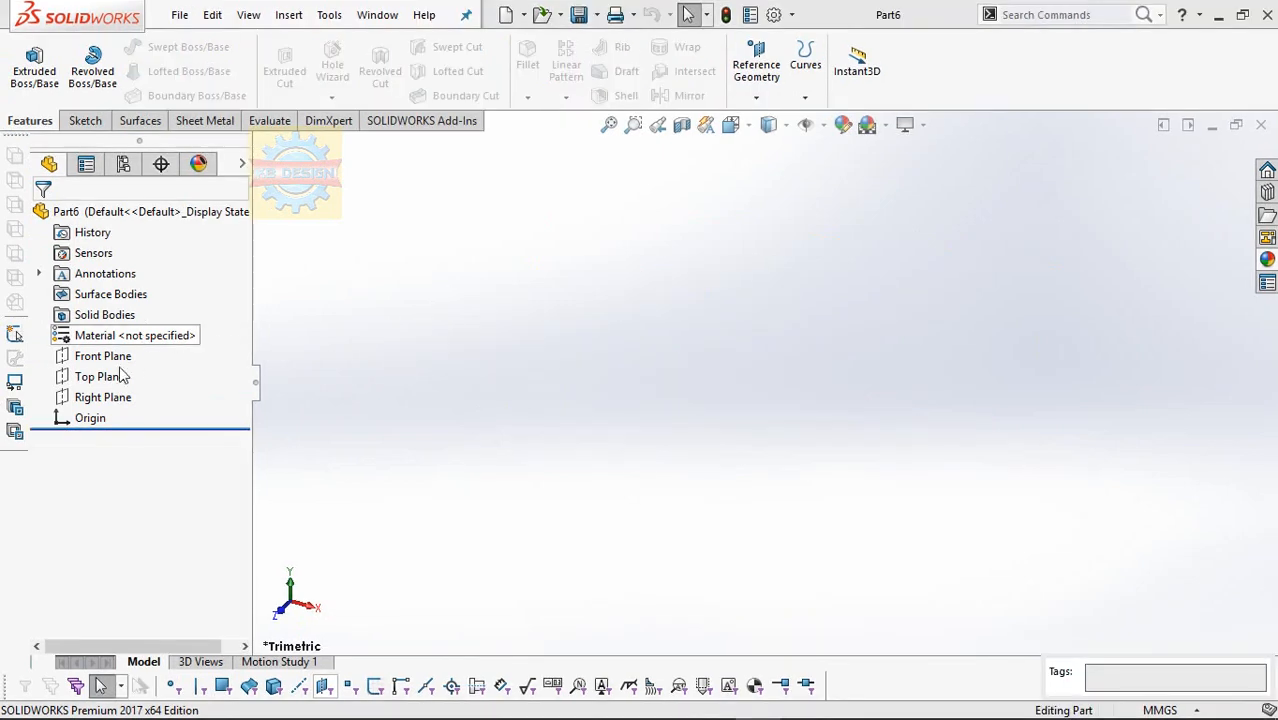
# Sketch a center rectangle about 150 mm wide on the new part's Top Plane, centered on the origin.
pyautogui.click(100, 376)
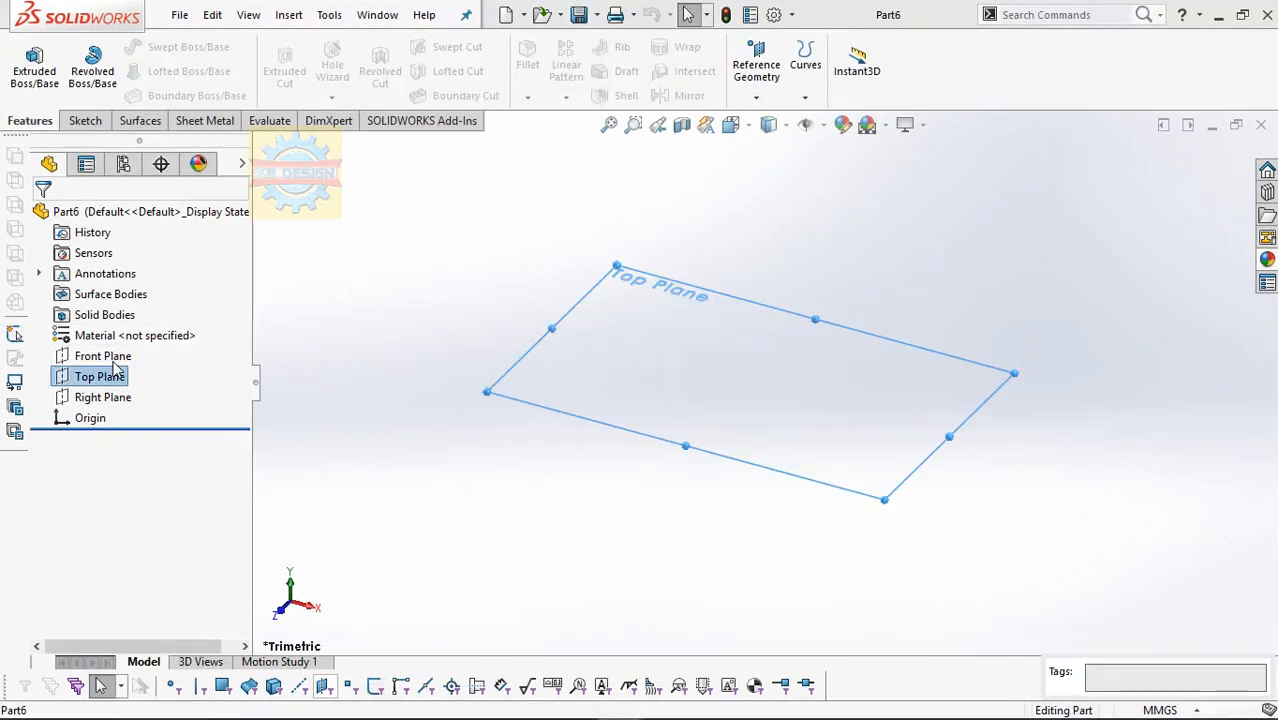
pyautogui.click(126, 349)
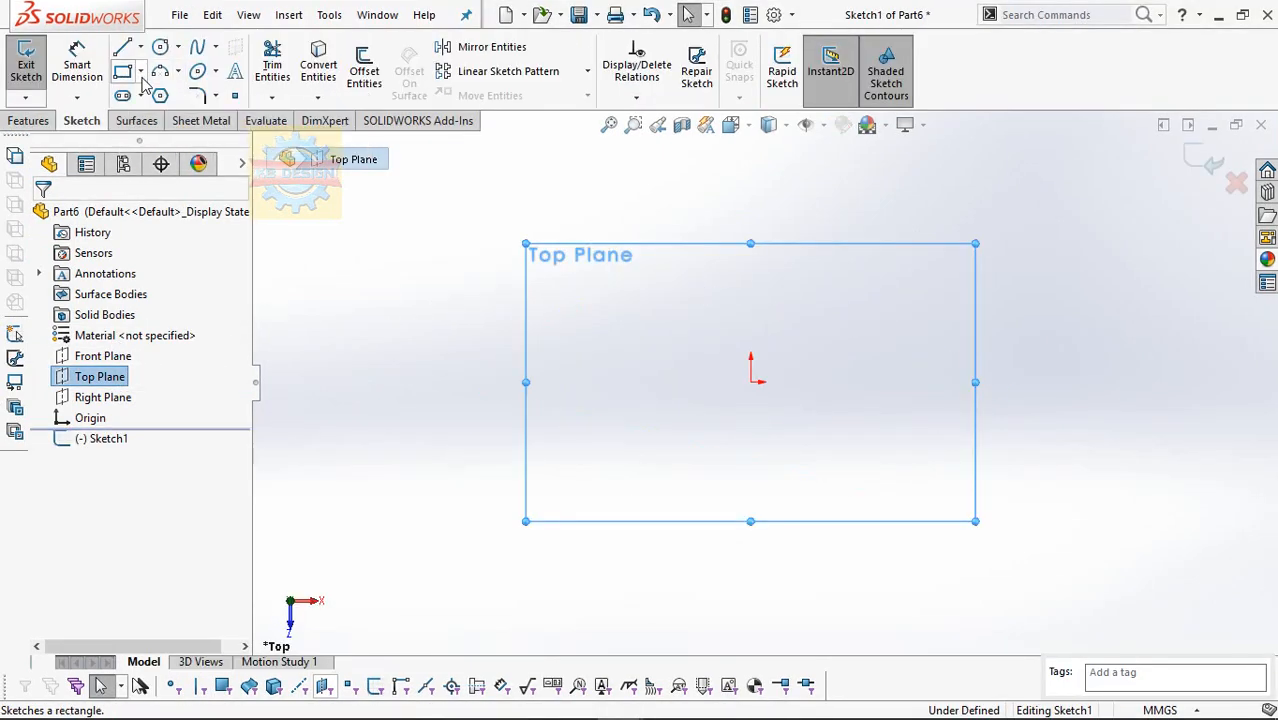
pyautogui.click(141, 72)
pyautogui.click(150, 116)
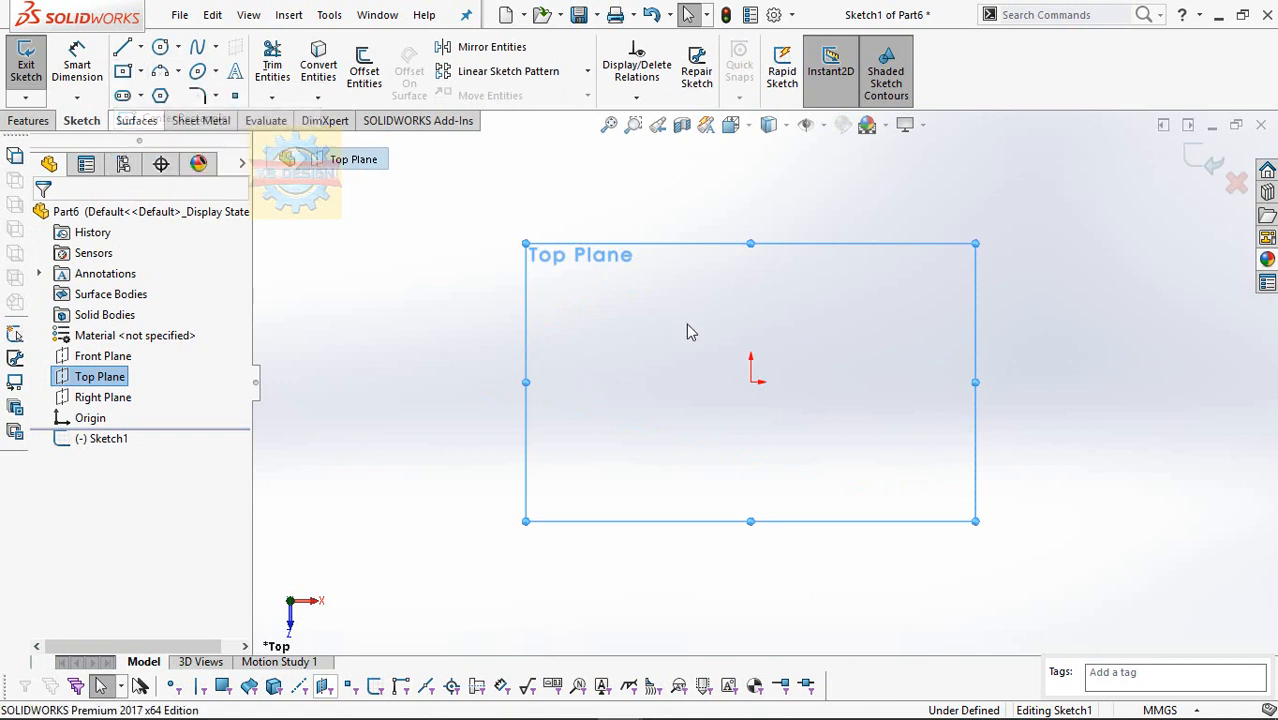
pyautogui.click(751, 381)
pyautogui.click(941, 282)
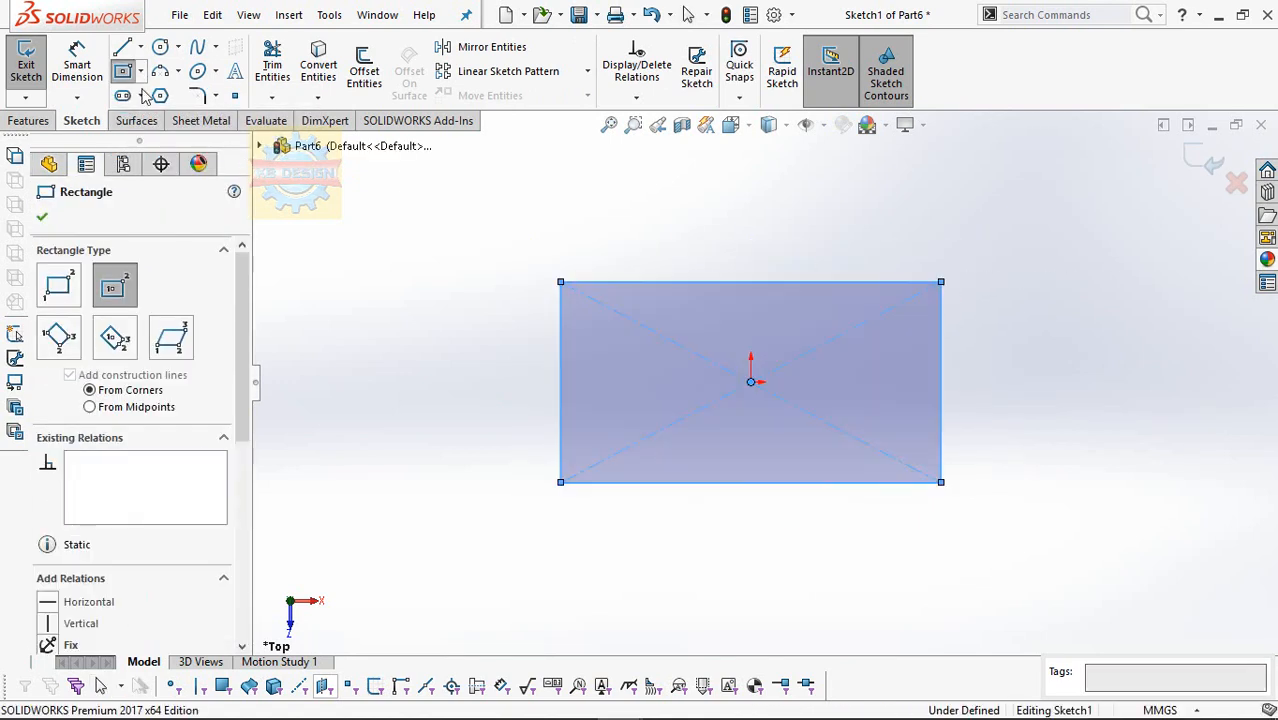
# Dimension the rectangle's top side and set its width to 485 mm.
pyautogui.click(77, 65)
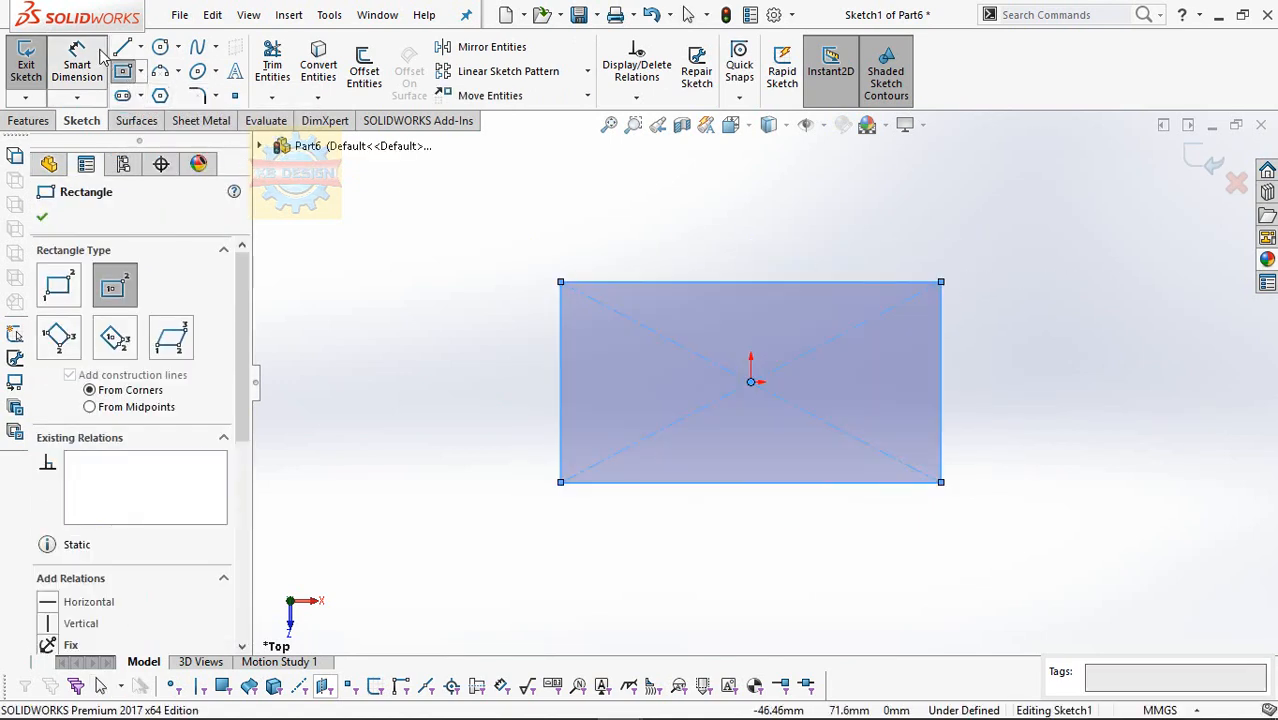
pyautogui.click(716, 262)
pyautogui.click(718, 262)
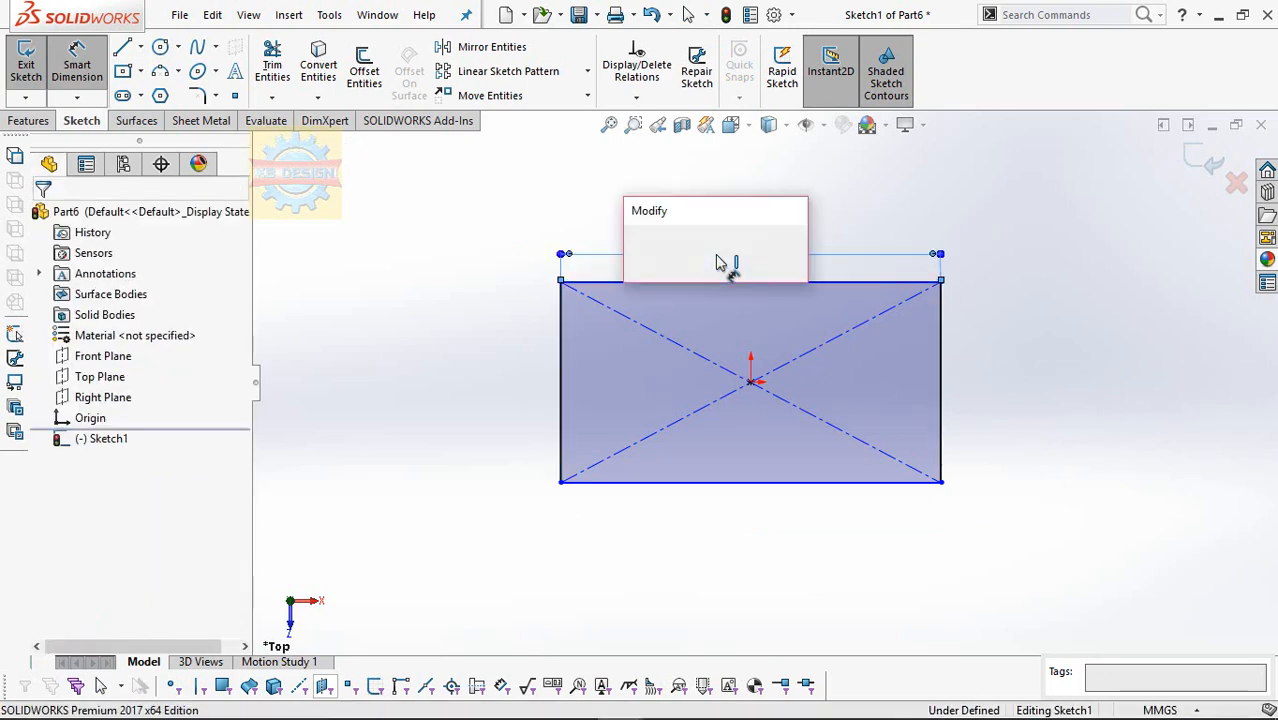
pyautogui.write('4')
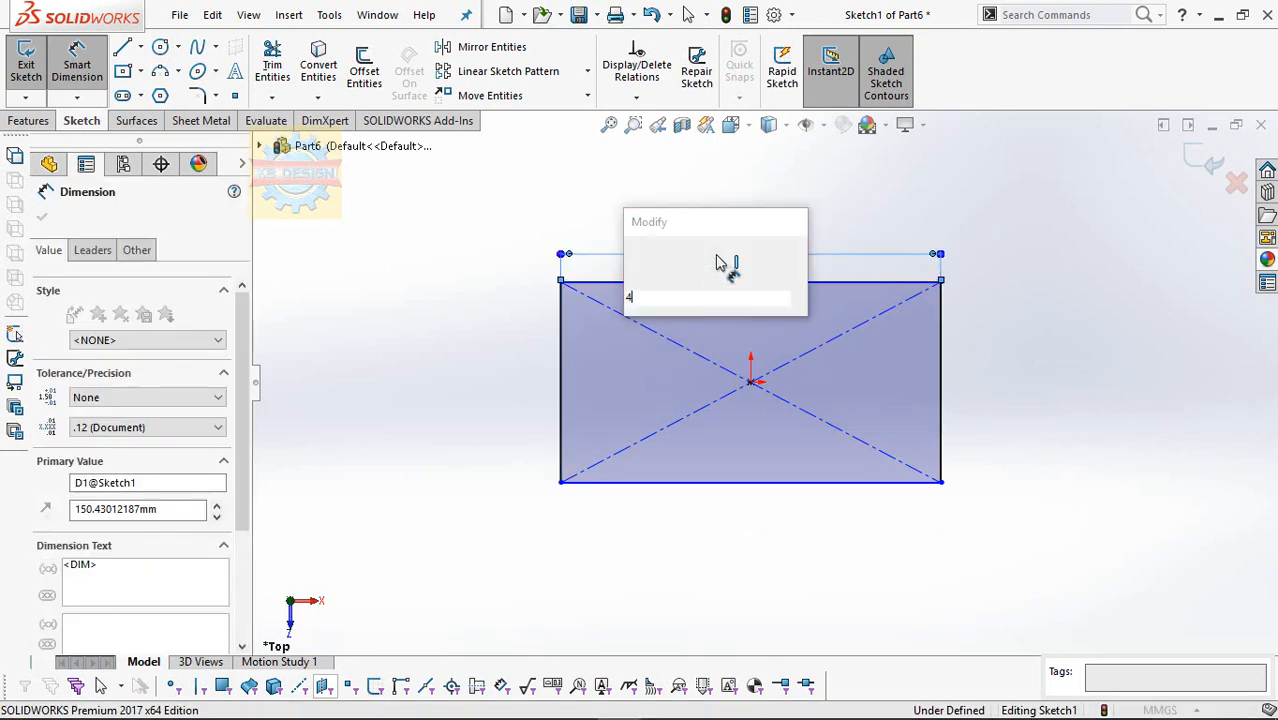
pyautogui.write('85')
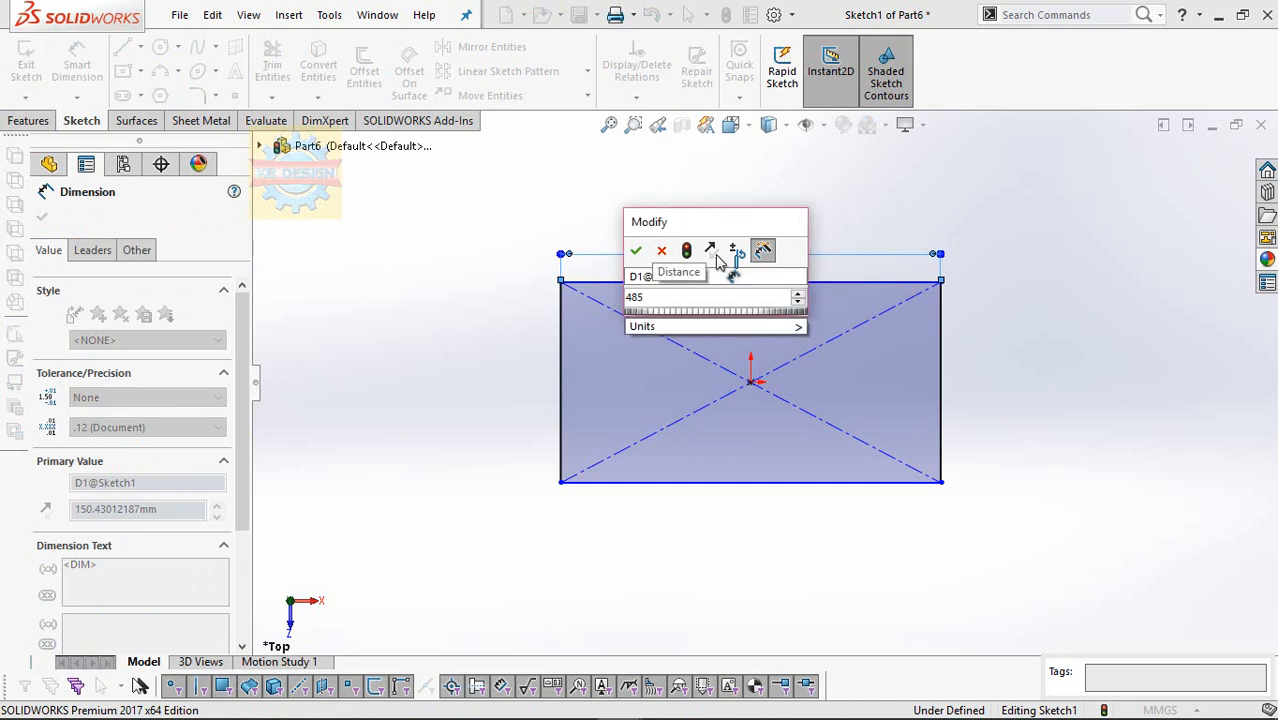
pyautogui.press('Return')
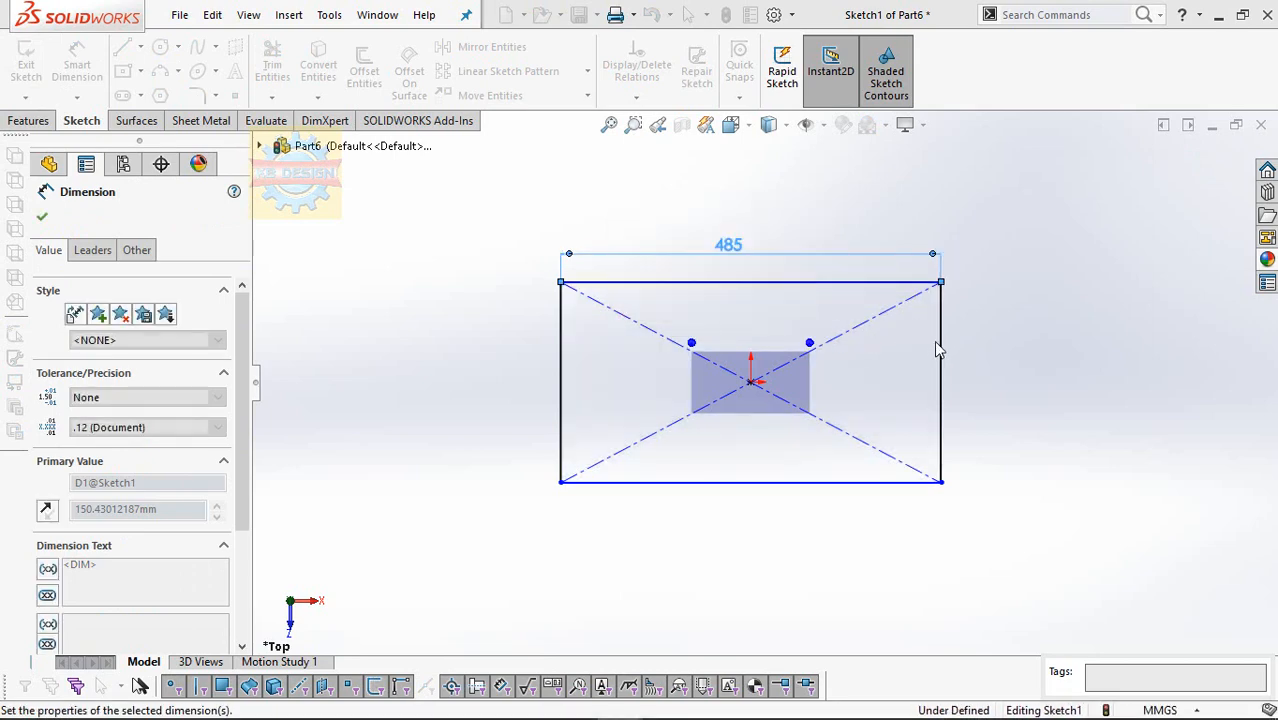
# Dimension the rectangle's right side and set its height to 66 mm.
pyautogui.click(940, 350)
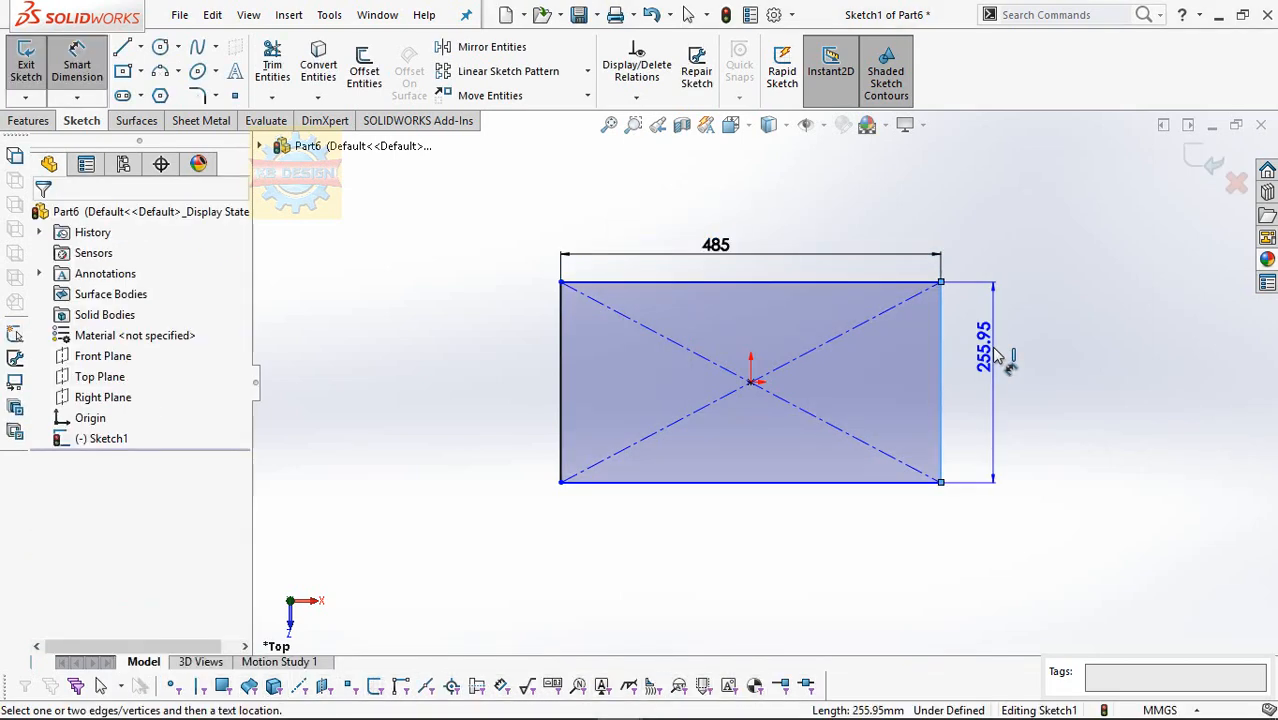
pyautogui.click(996, 356)
pyautogui.write('66')
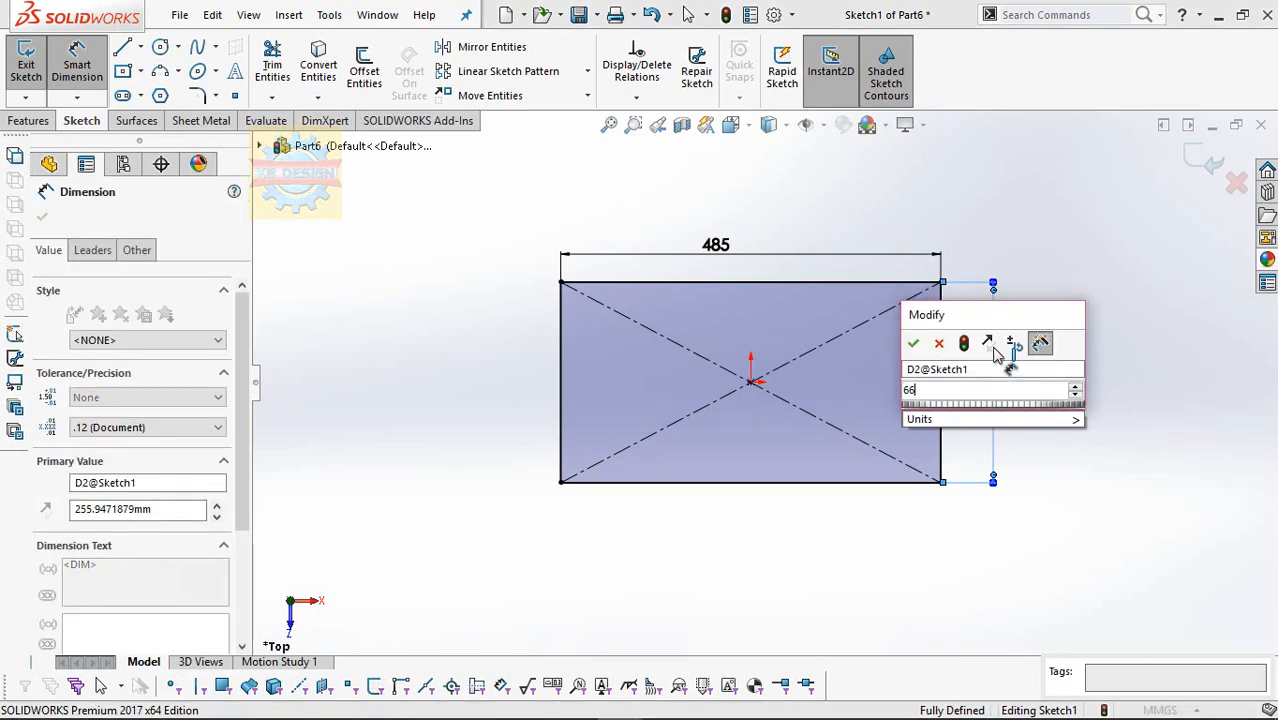
pyautogui.press('Return')
# Extrude the 485 by 66 mm rectangle as a blind boss 20 mm deep.
pyautogui.click(31, 125)
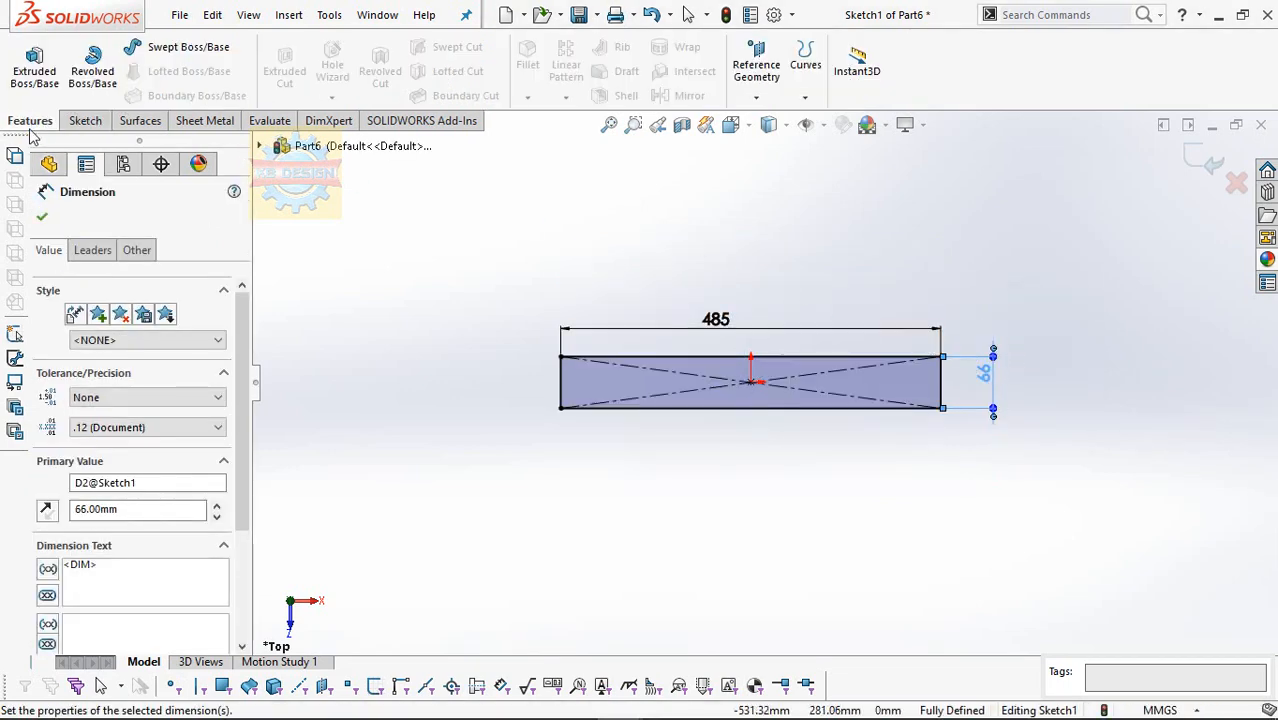
pyautogui.click(34, 62)
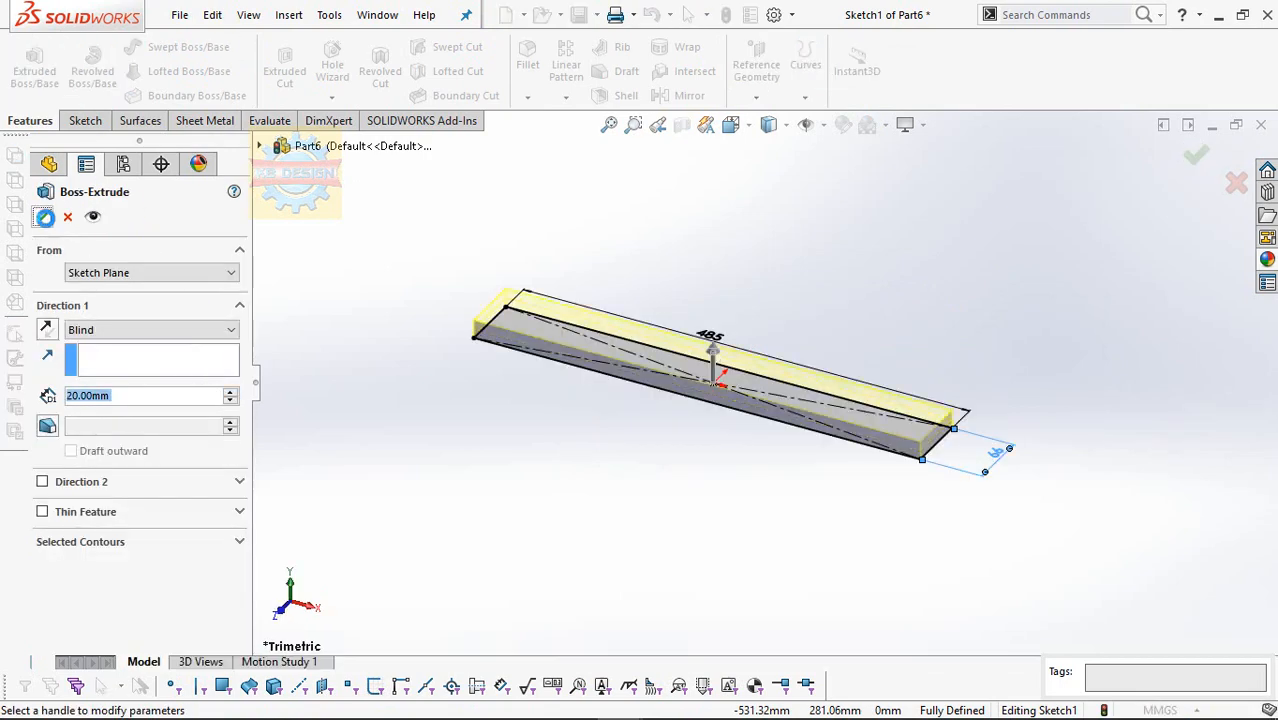
pyautogui.click(43, 217)
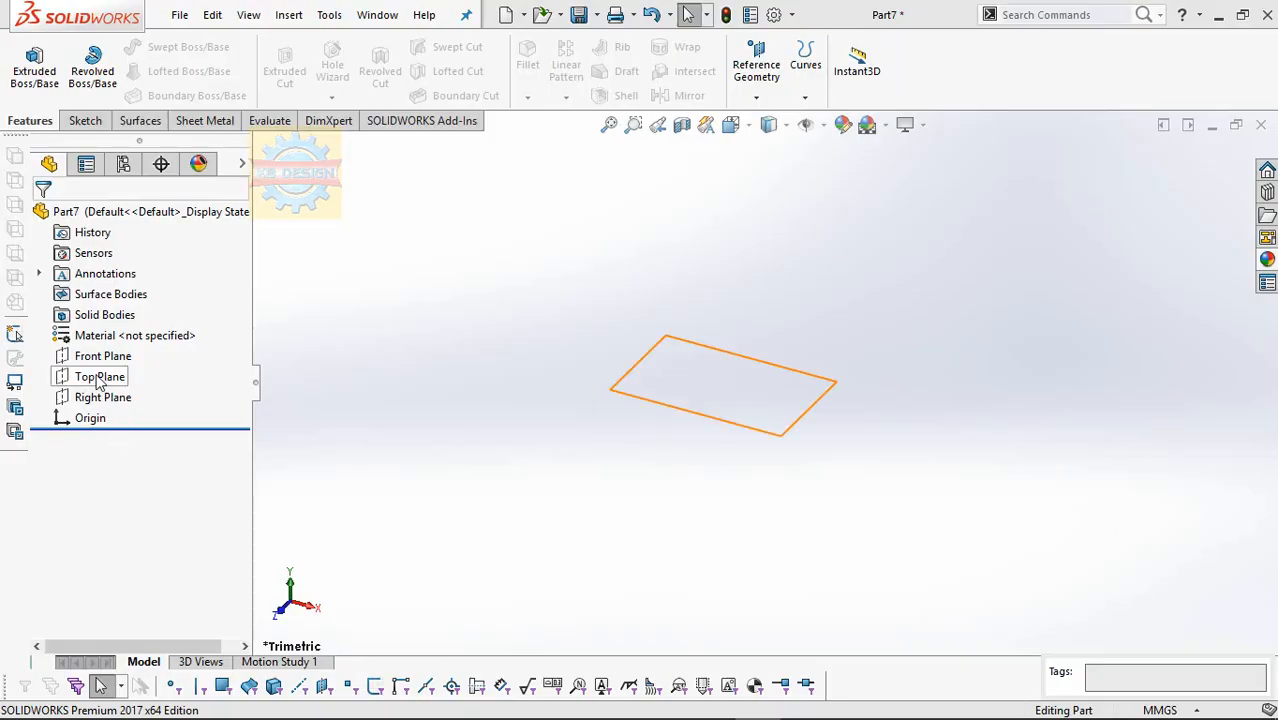
# Sketch a center rectangle about 521 mm wide on the next new part's Top Plane, centered on the origin.
pyautogui.click(100, 376)
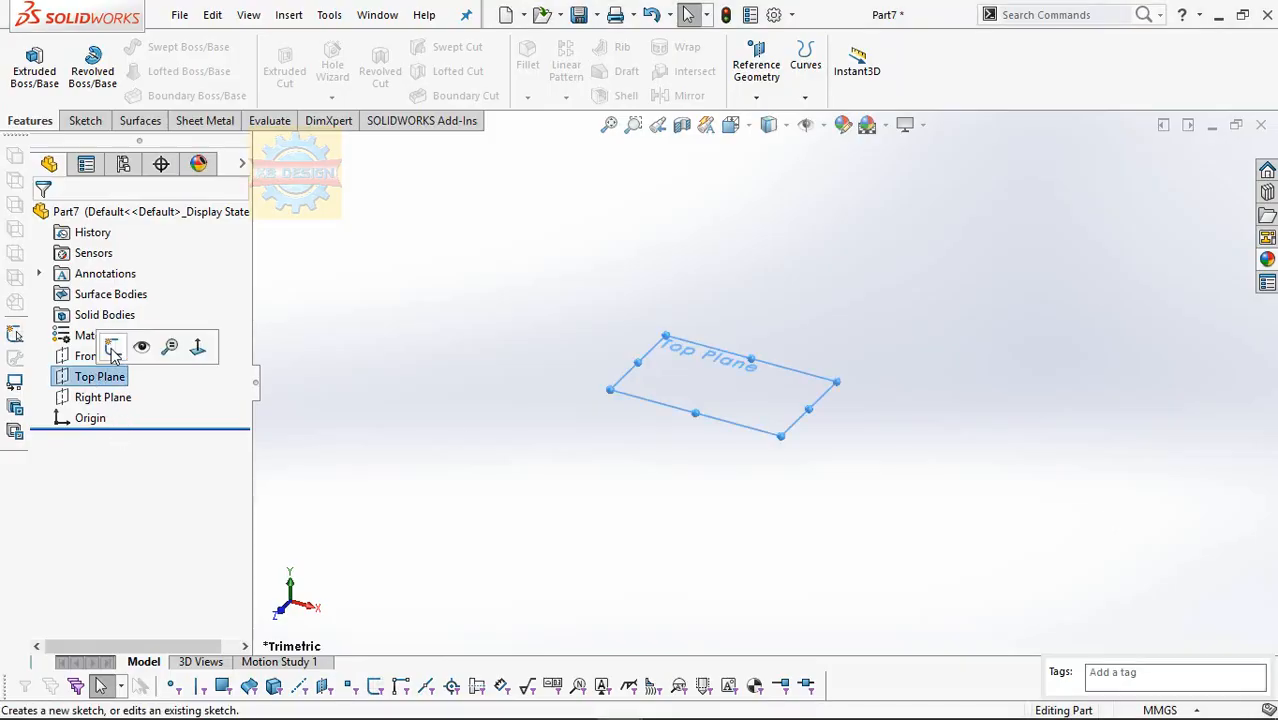
pyautogui.click(112, 347)
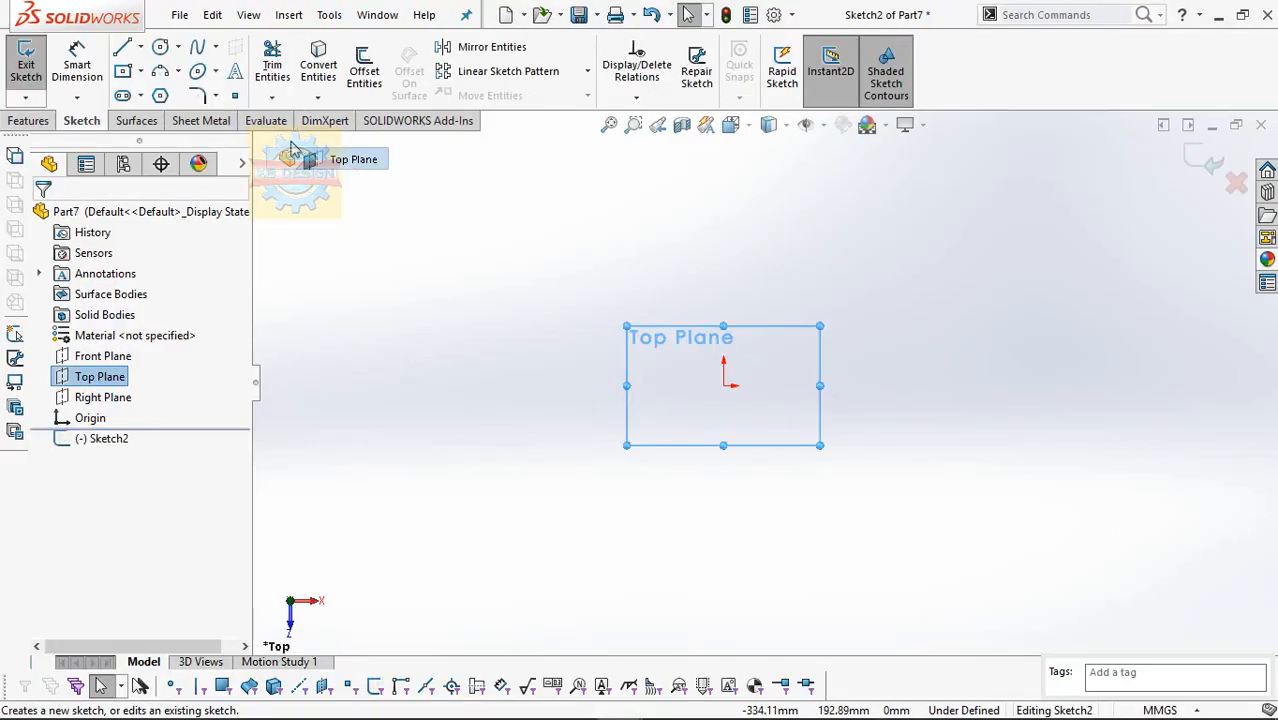
pyautogui.click(724, 385)
pyautogui.click(1007, 293)
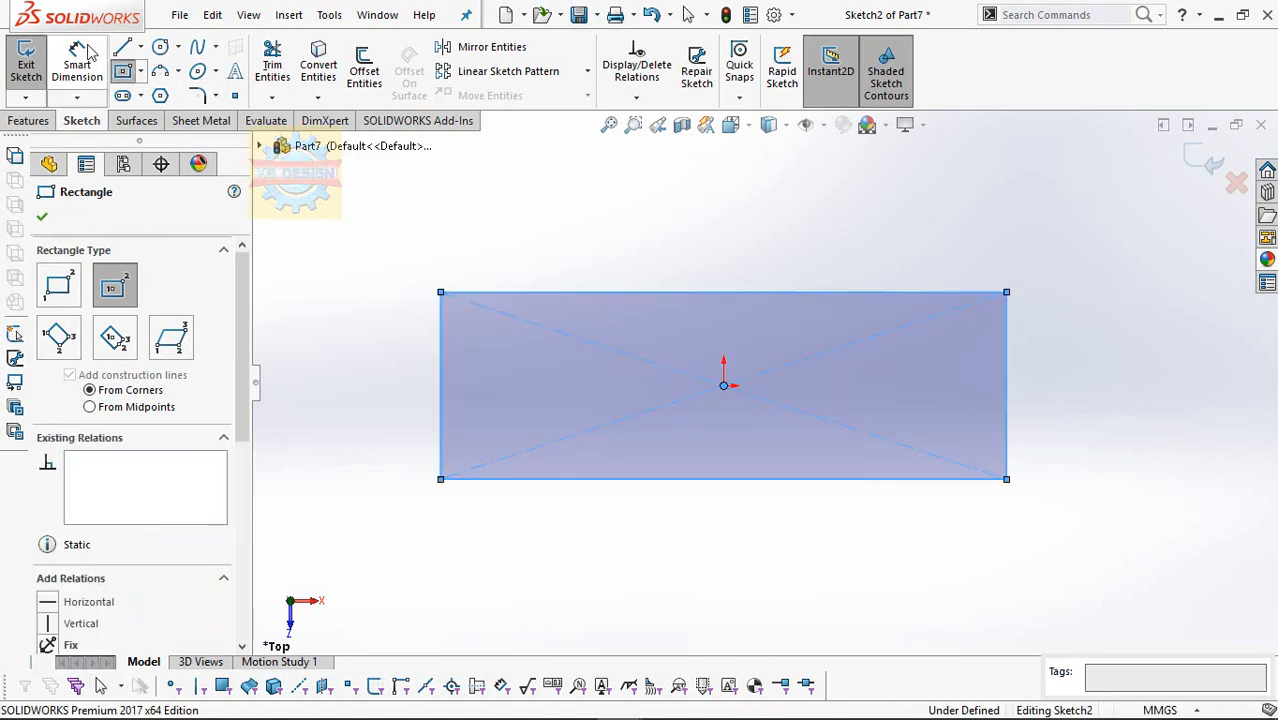
# Dimension the rectangle's top side and set its width to 885 mm.
pyautogui.press('d')
pyautogui.click(770, 280)
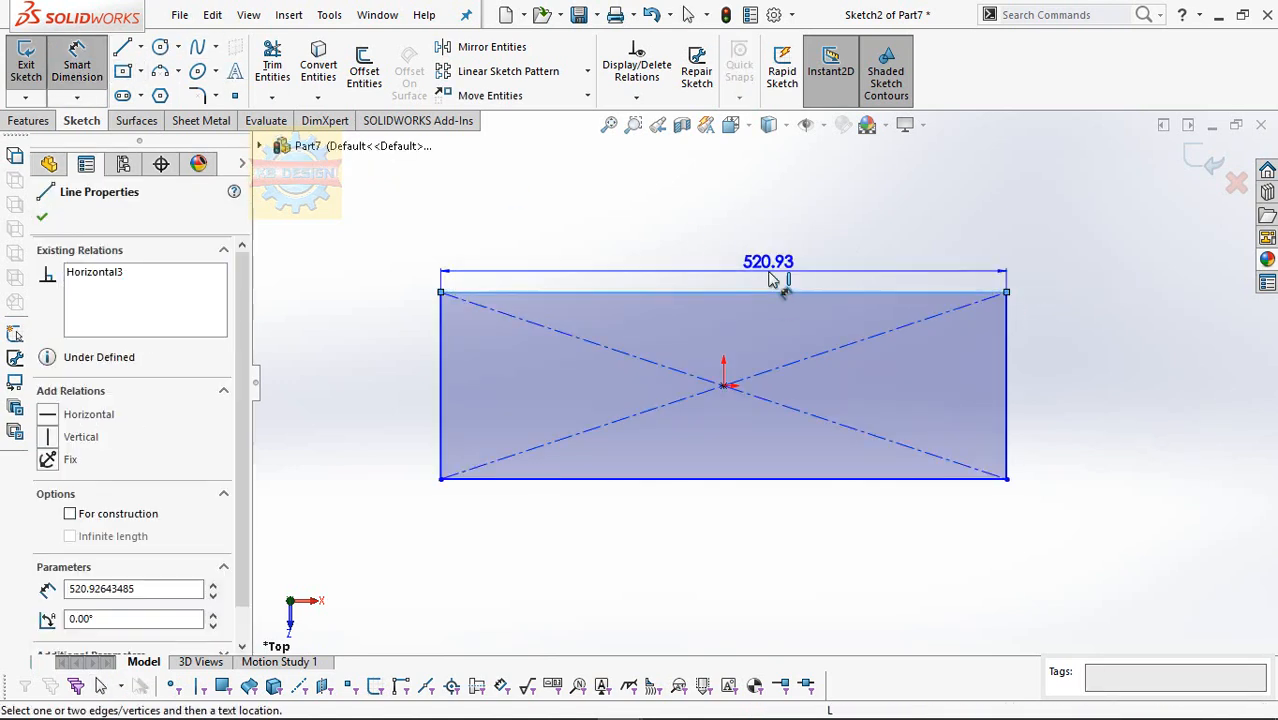
pyautogui.click(770, 280)
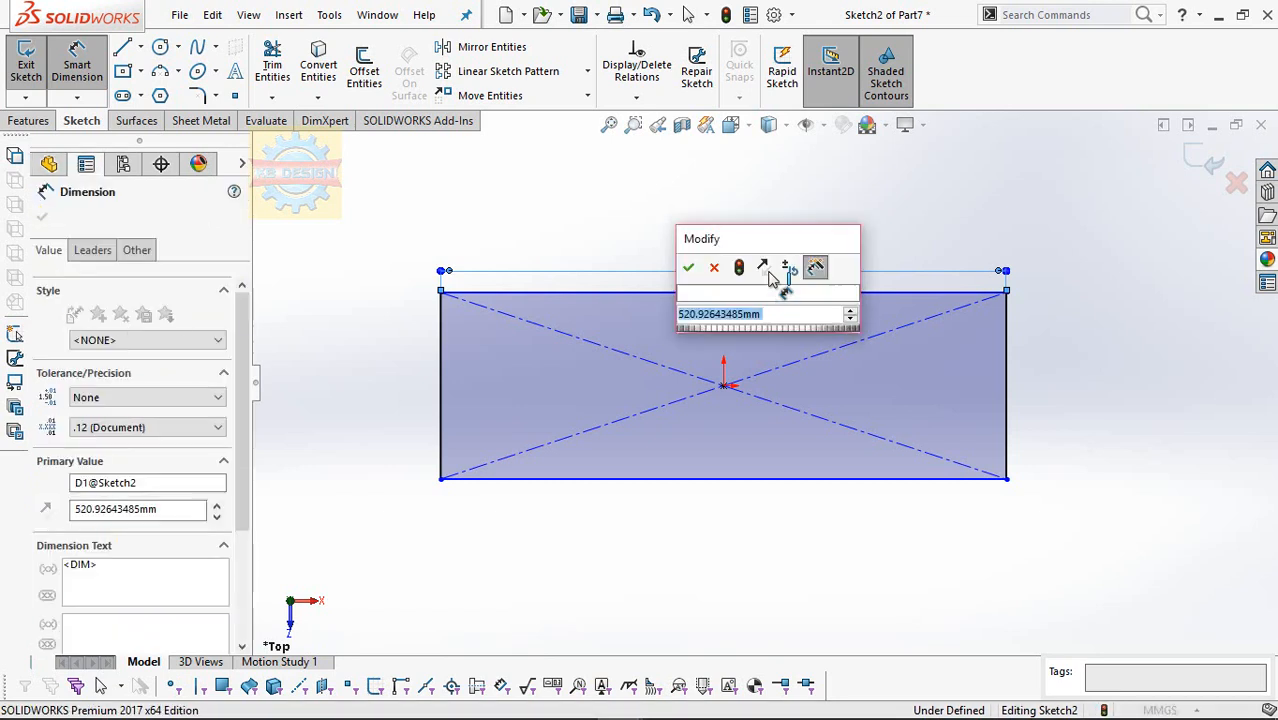
pyautogui.write('885')
pyautogui.press('Return')
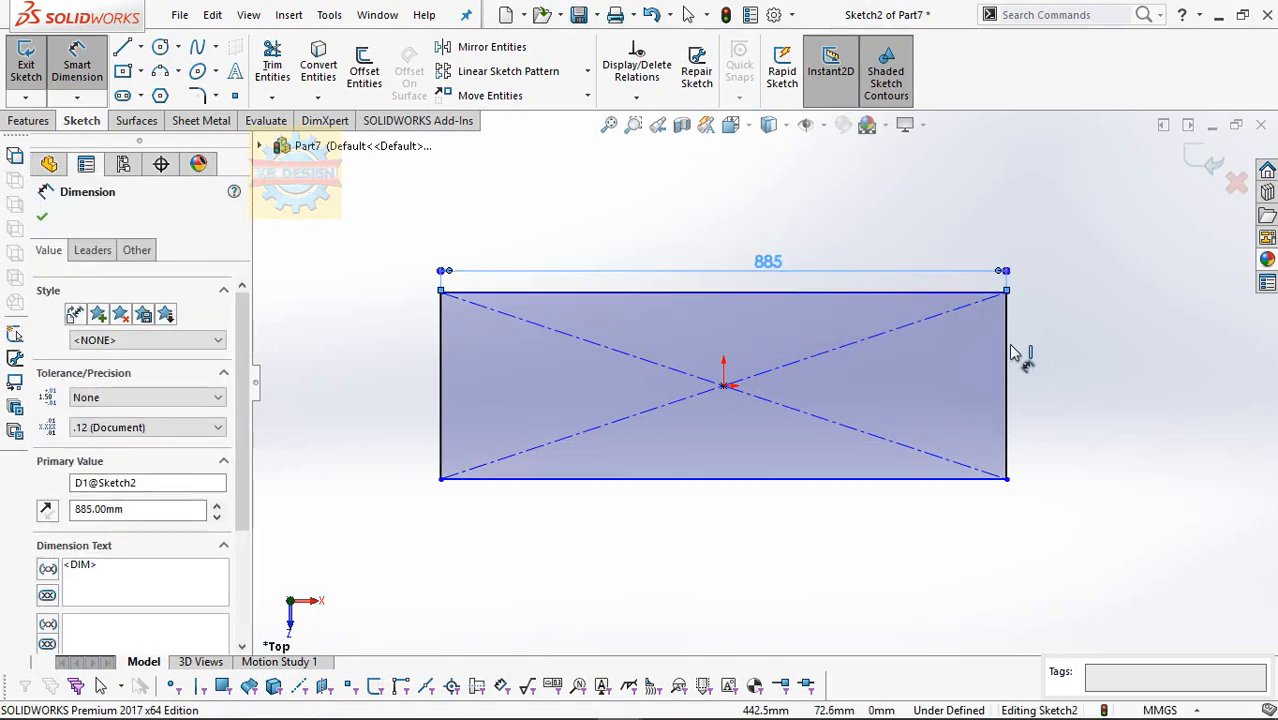
# Dimension the right side of the 885 mm wide rectangle and set its height to 66 mm.
pyautogui.click(1008, 352)
pyautogui.click(1072, 360)
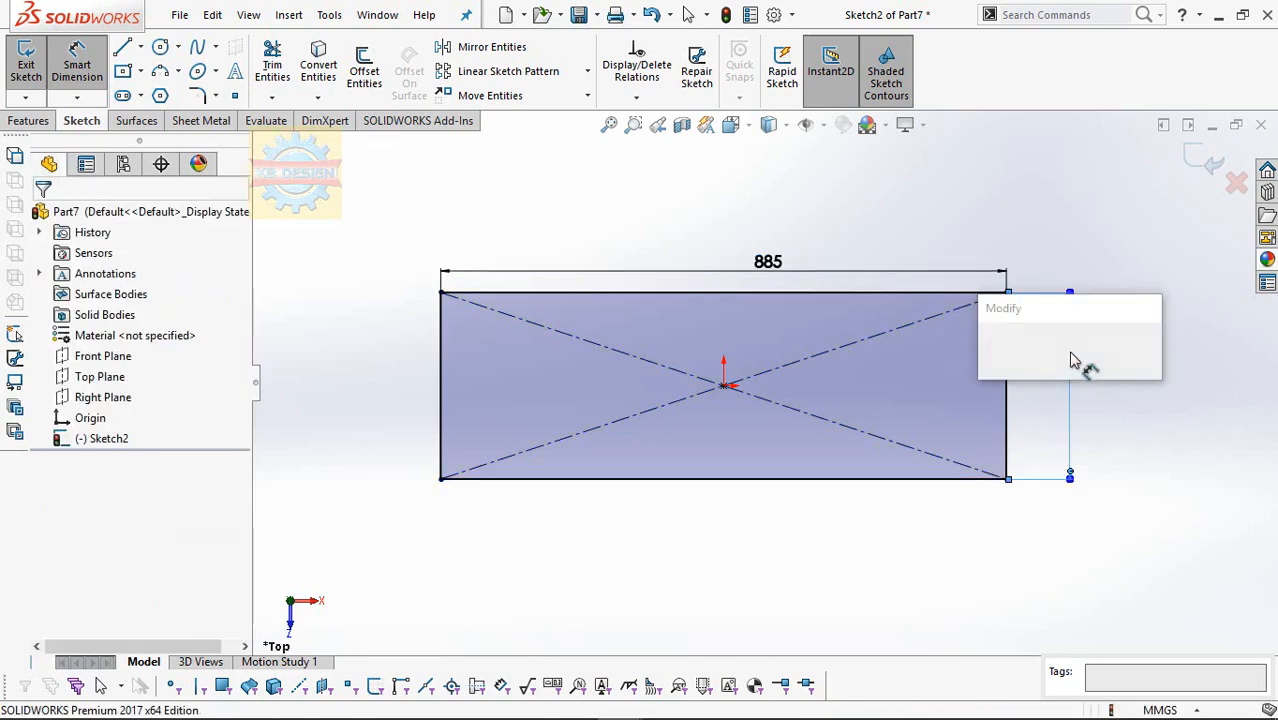
pyautogui.write('66')
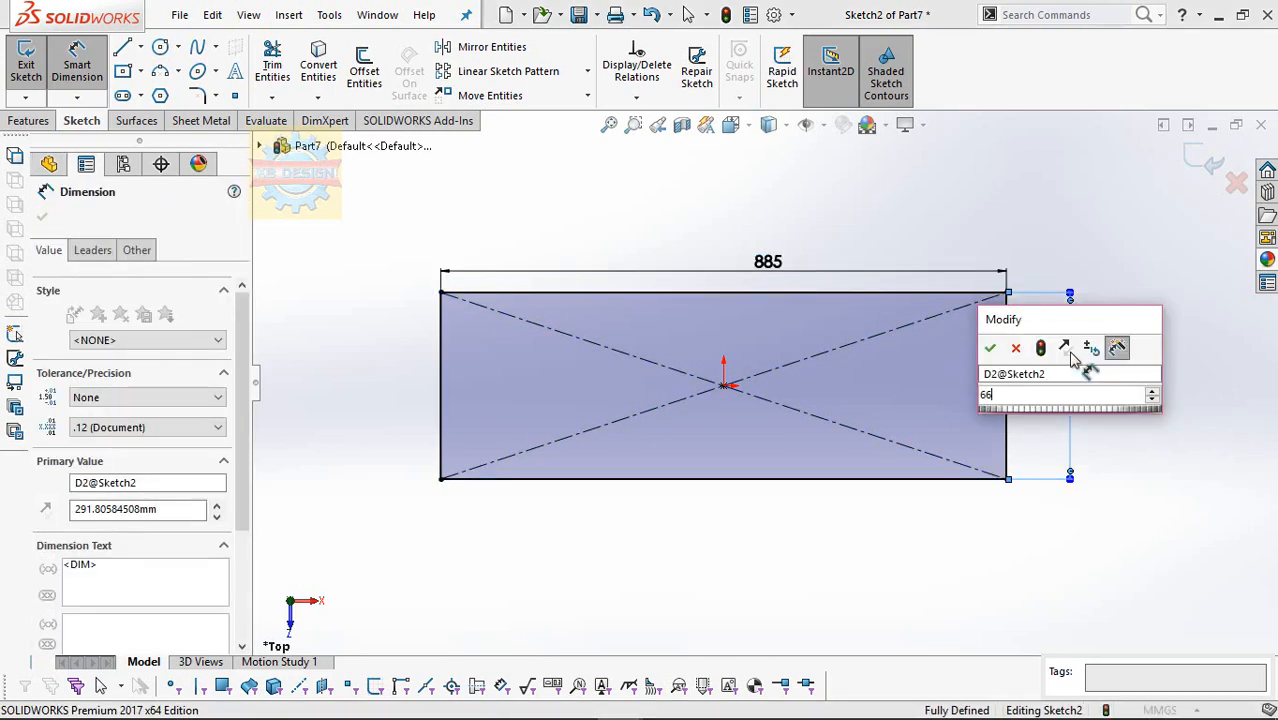
pyautogui.press('Return')
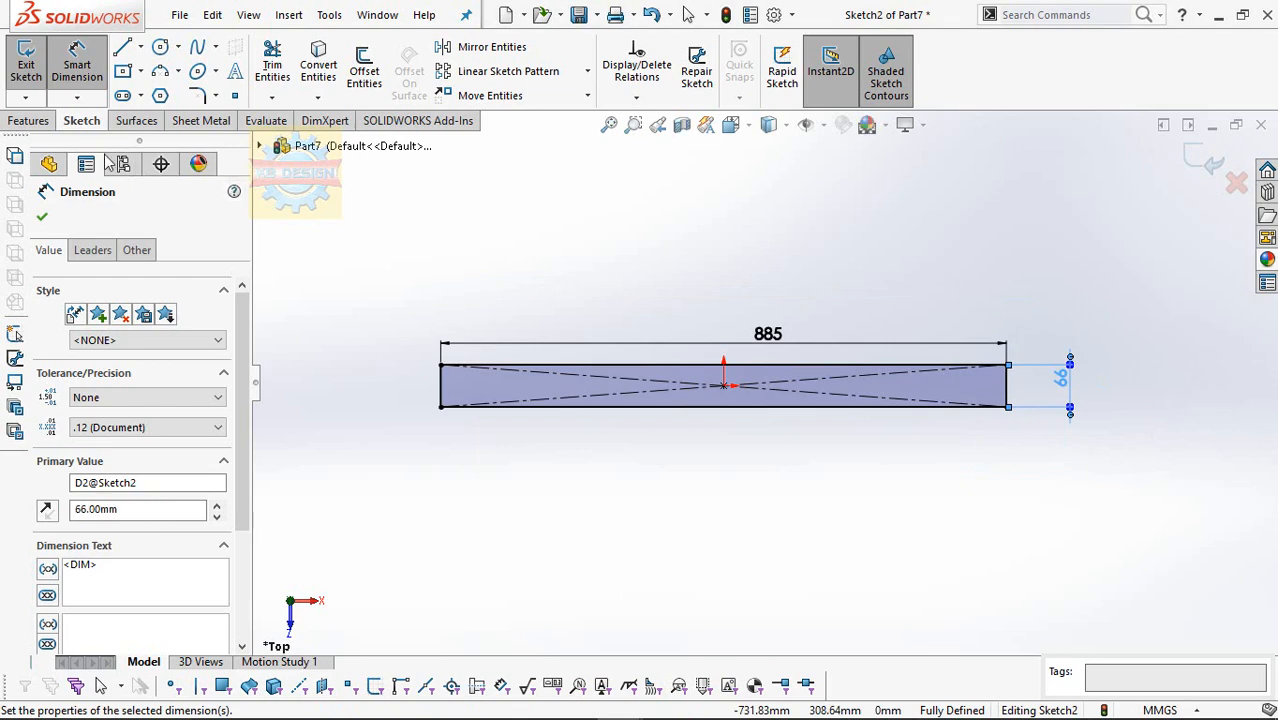
# Extrude the 885 by 66 mm rectangle as a blind boss 20 mm deep.
pyautogui.click(14, 122)
pyautogui.click(30, 80)
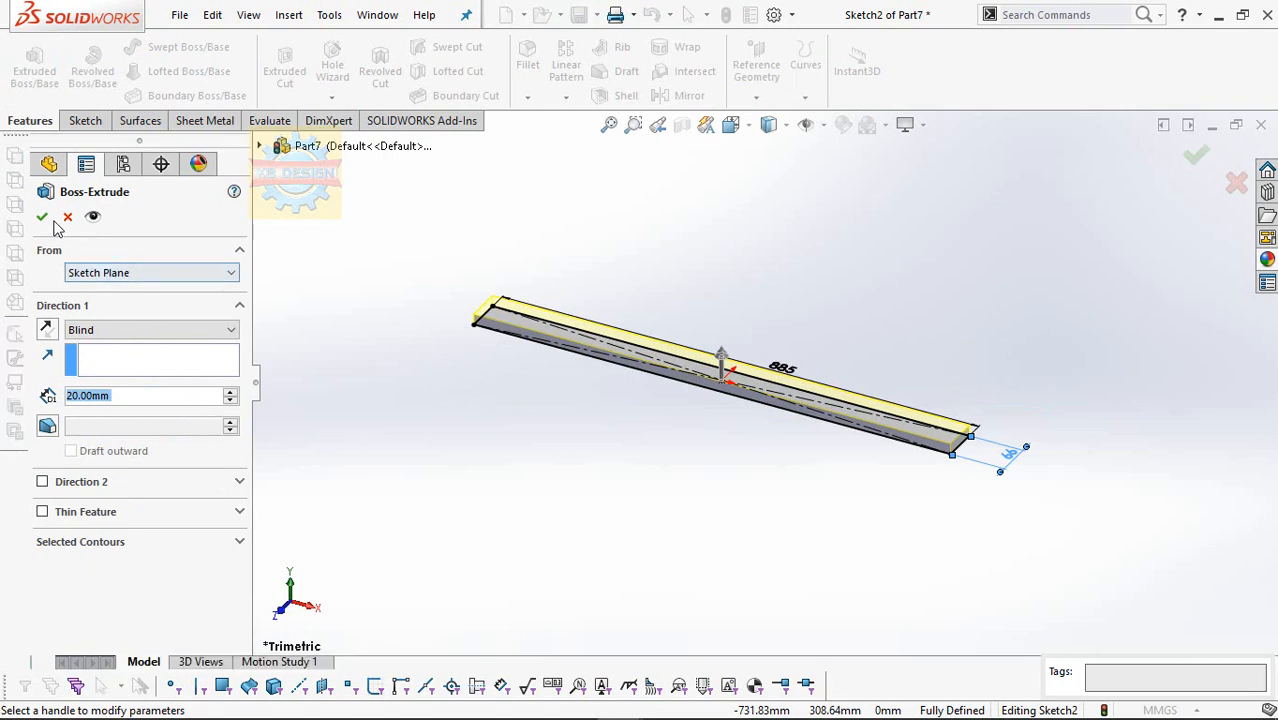
pyautogui.click(41, 216)
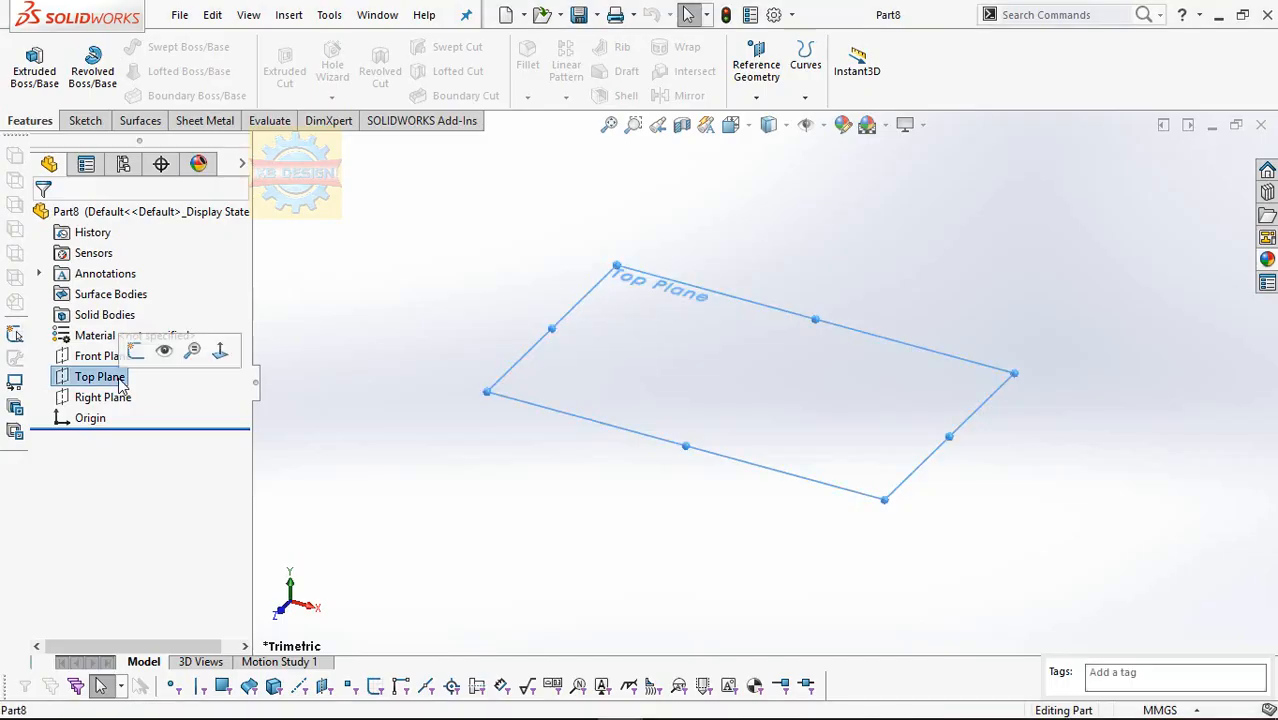
# Sketch a center rectangle about 103 mm high on the new part's Top Plane, centered on the origin.
pyautogui.click(131, 347)
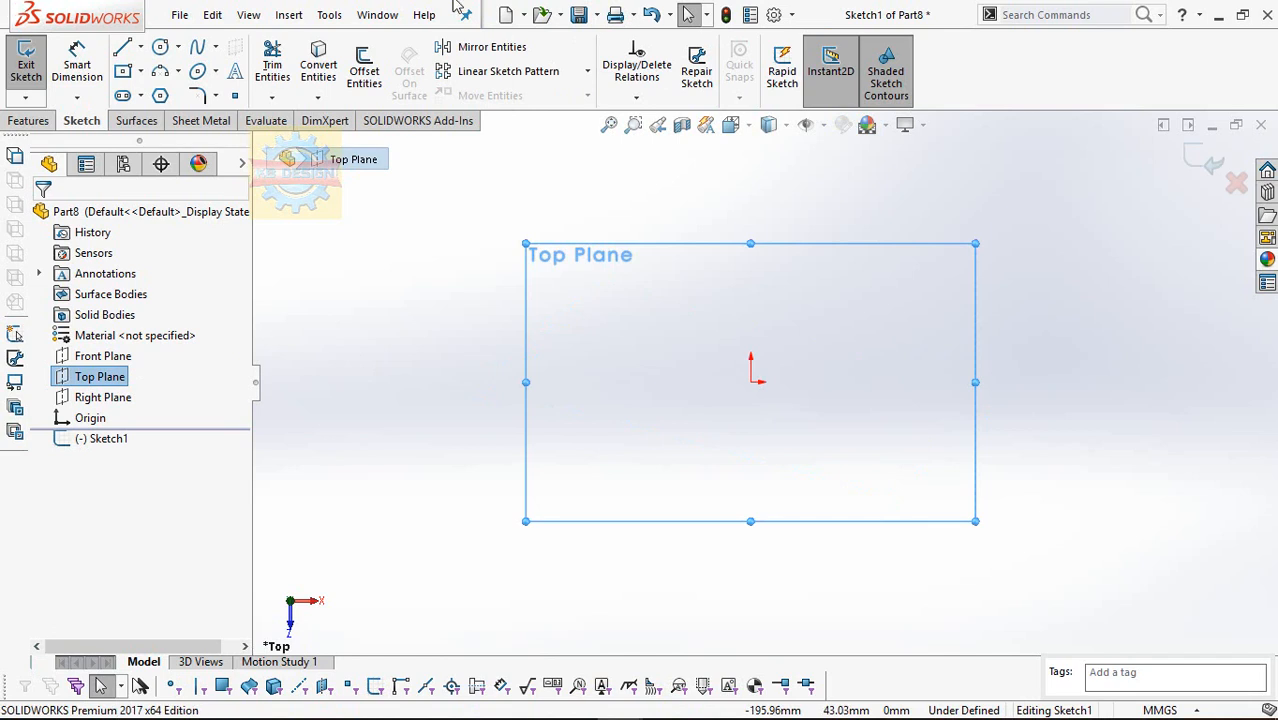
pyautogui.click(121, 77)
pyautogui.click(750, 381)
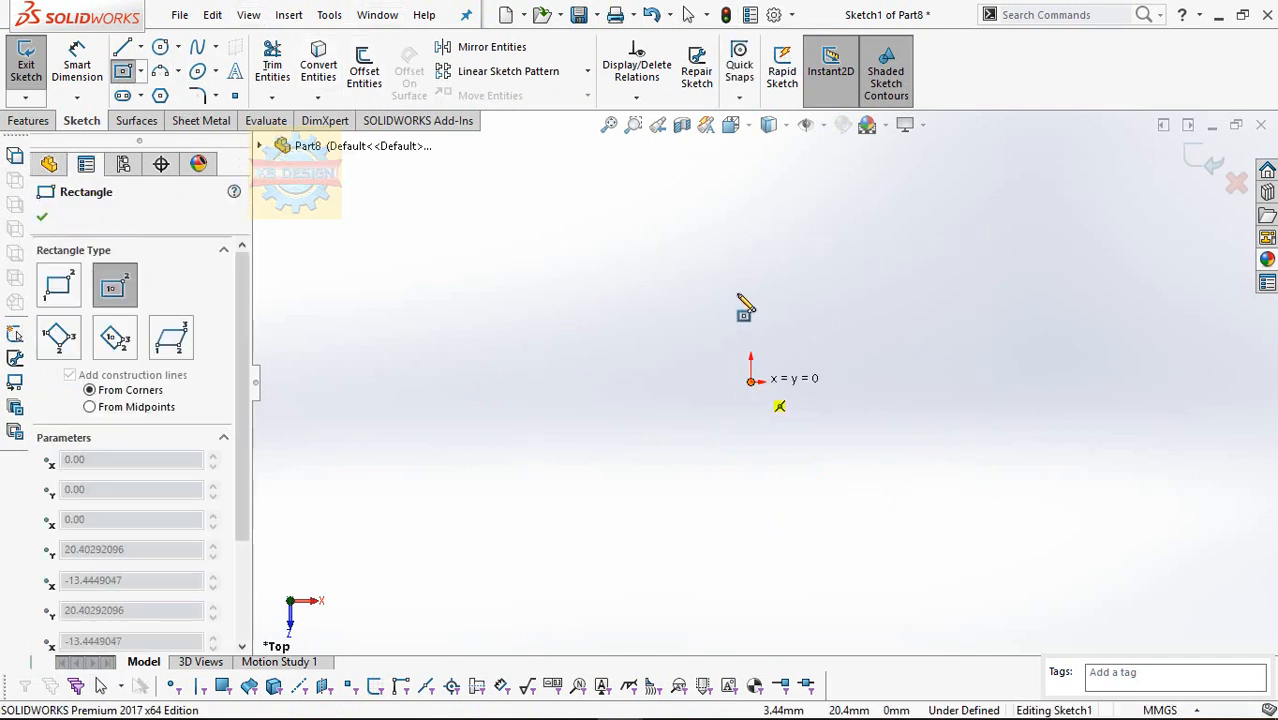
pyautogui.click(922, 252)
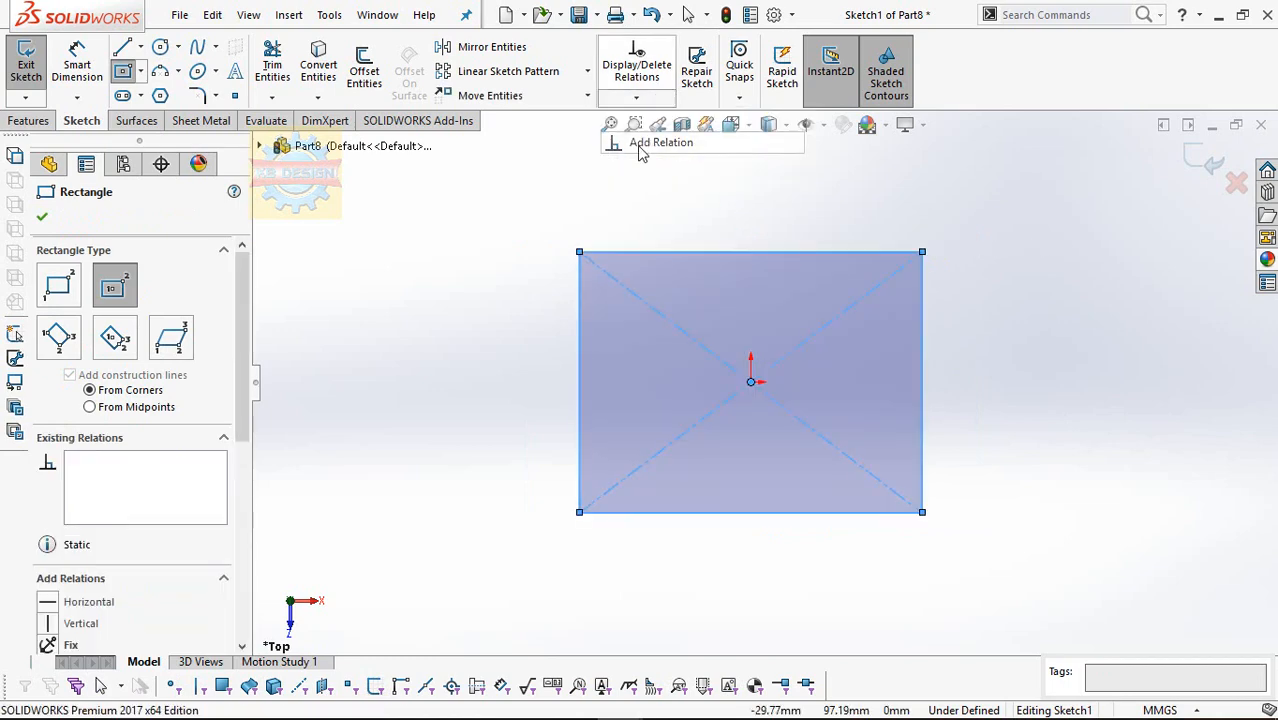
pyautogui.press('Escape')
# Add an Equal relation between the rectangle's top and left sides to make it a square.
pyautogui.rightClick(172, 278)
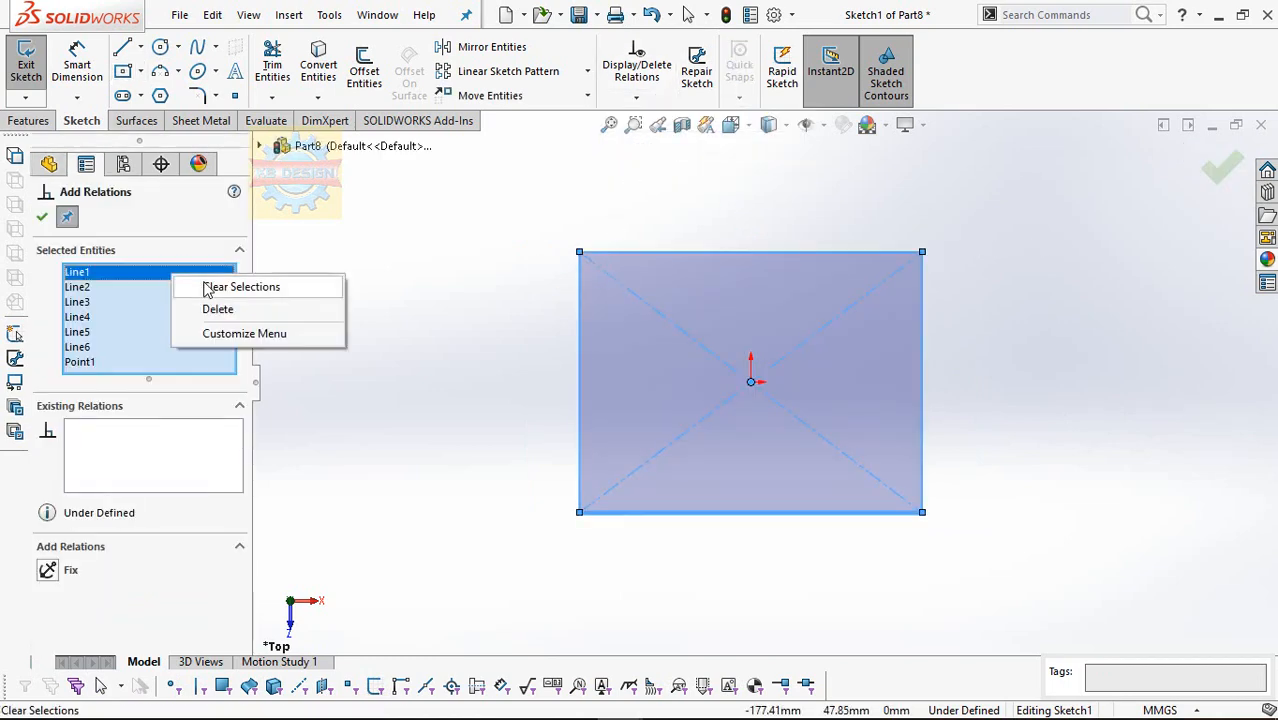
pyautogui.click(240, 285)
pyautogui.click(650, 253)
pyautogui.click(581, 307)
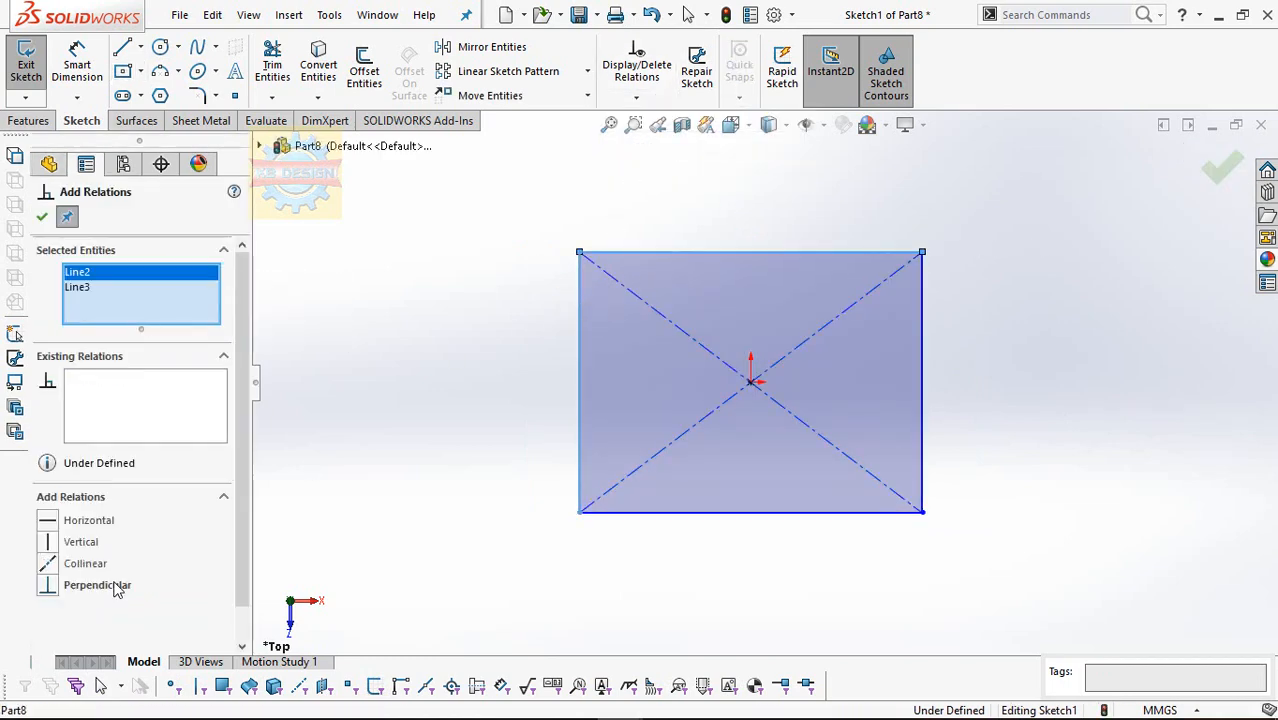
pyautogui.click(77, 628)
# Dimension the square's top side and set its length to 60 mm.
pyautogui.click(77, 62)
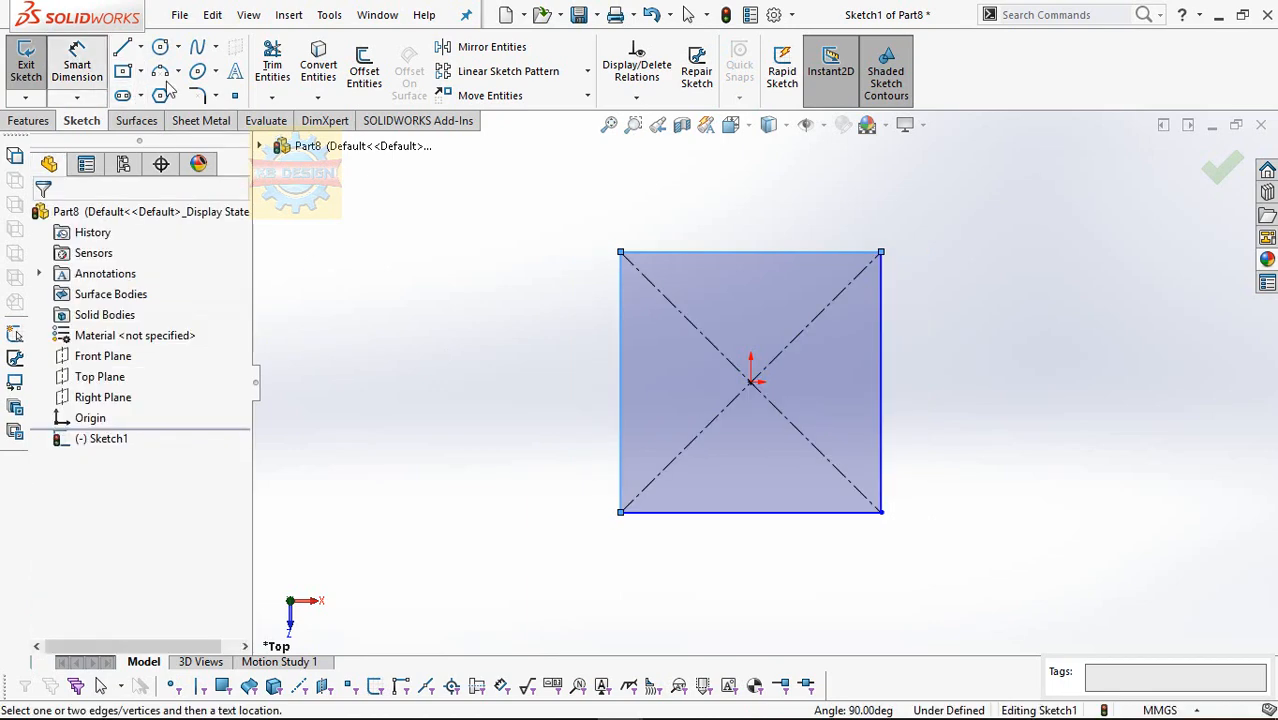
pyautogui.click(953, 236)
pyautogui.click(970, 238)
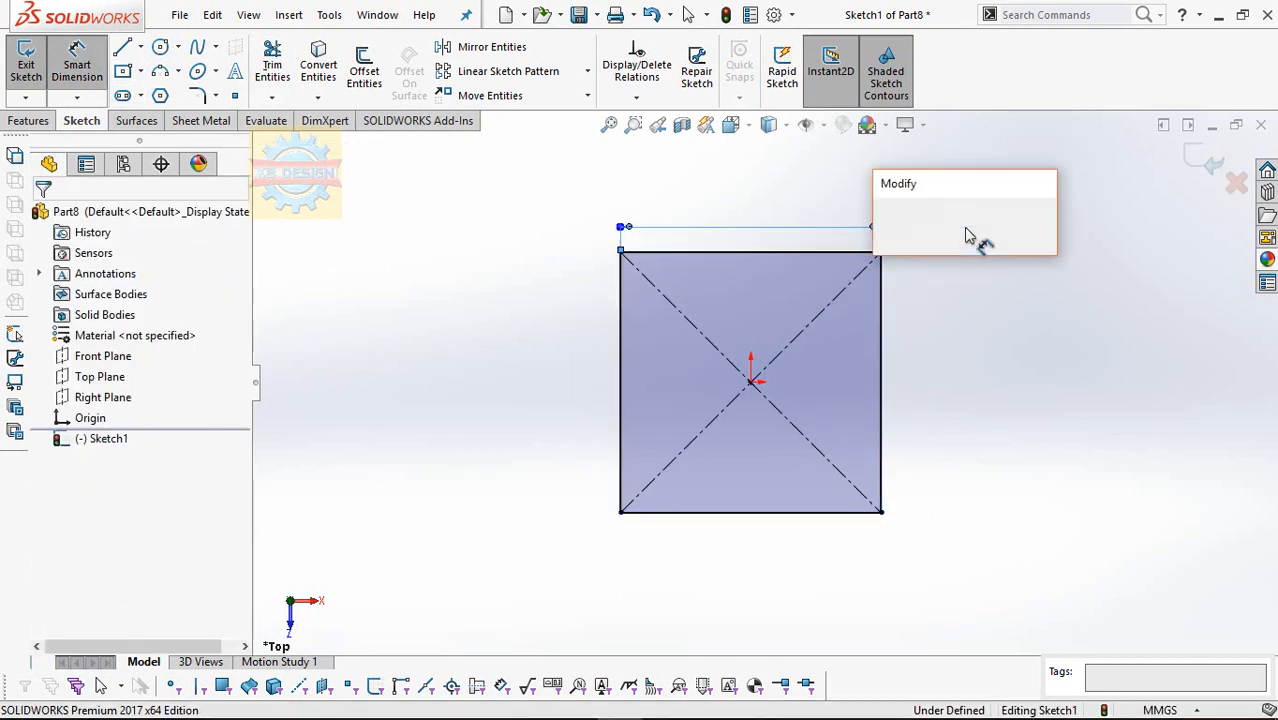
pyautogui.write('60')
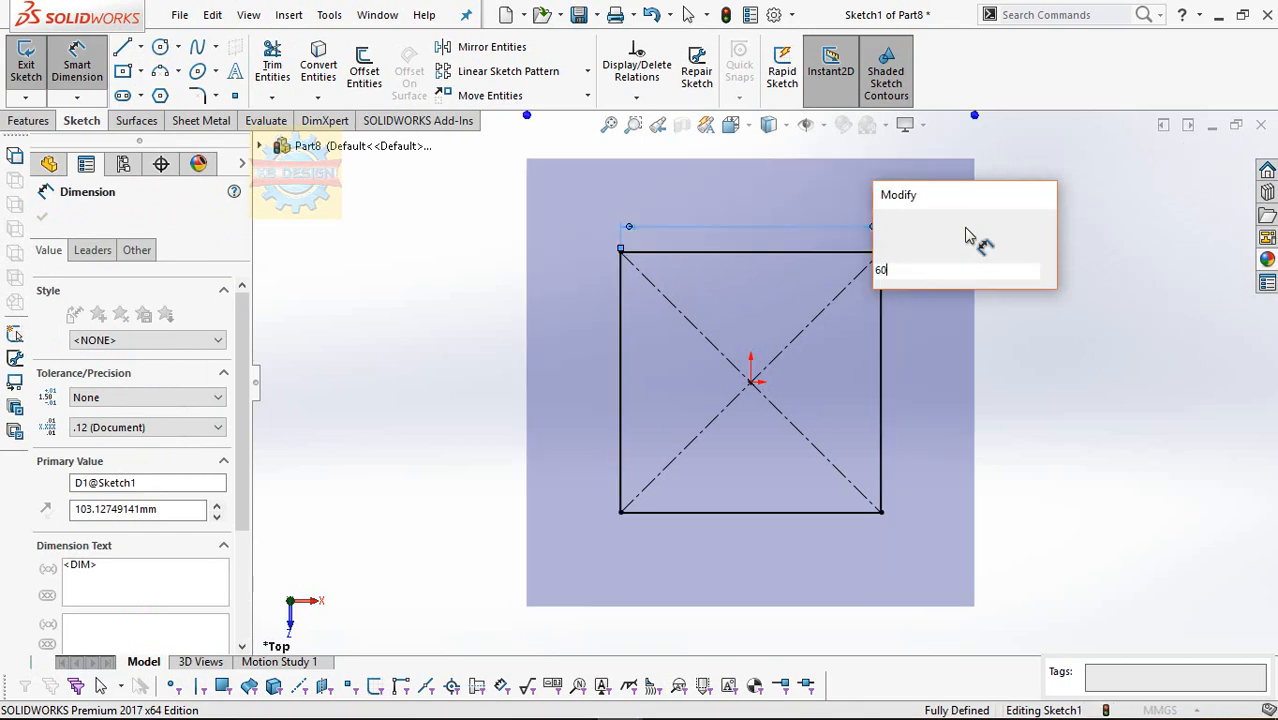
pyautogui.press('Return')
# Round all four corners of the 60 mm square with 5 mm sketch fillets, accepting removal of the equal-length relations.
pyautogui.click(197, 95)
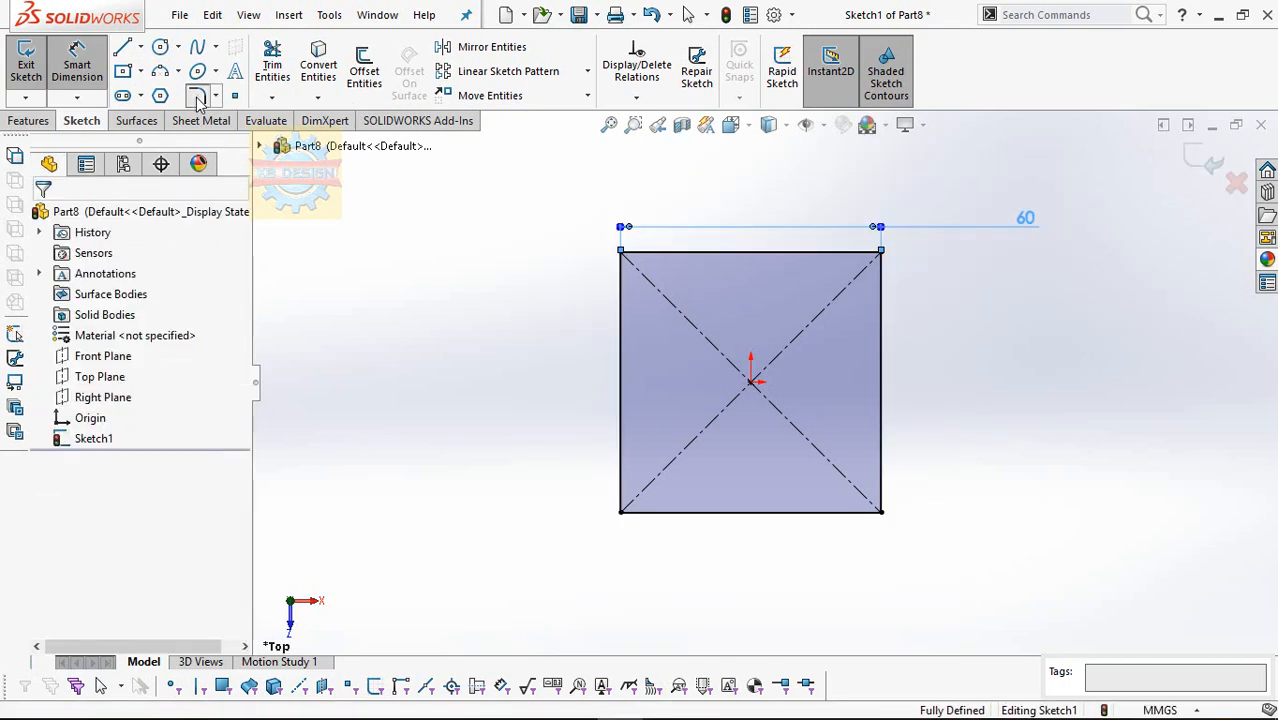
pyautogui.write('5.00mm')
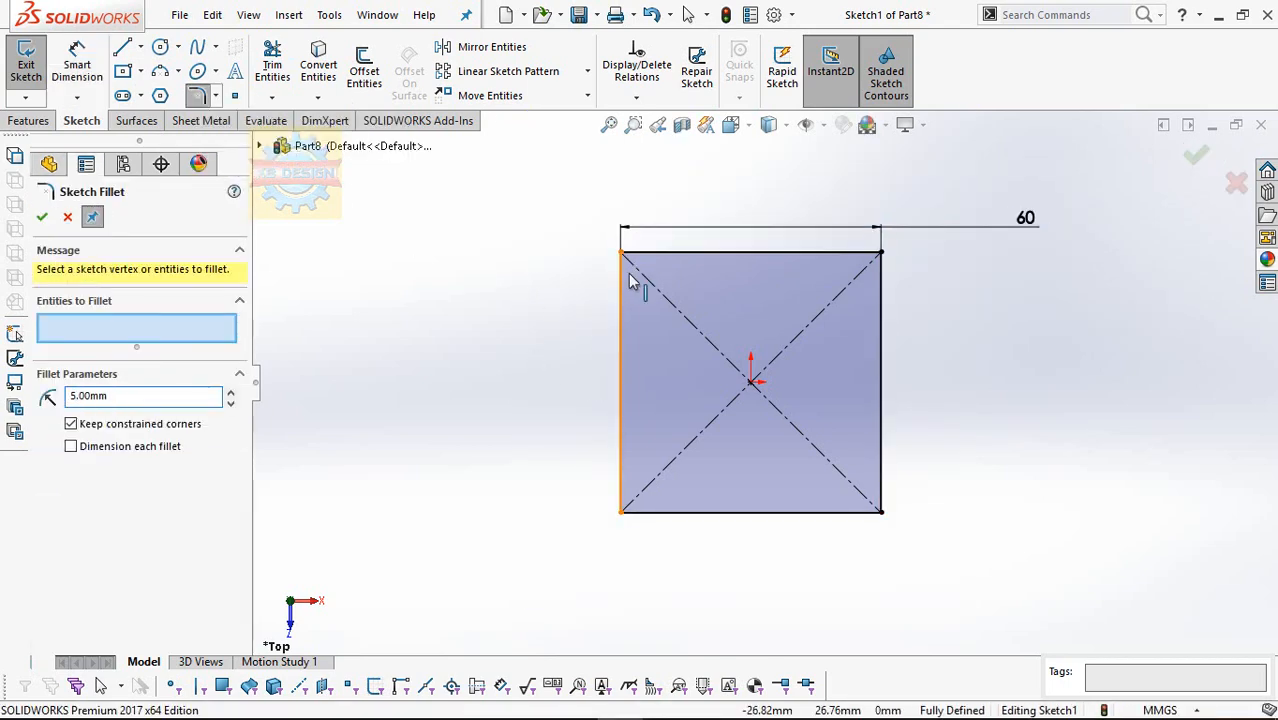
pyautogui.click(659, 256)
pyautogui.click(881, 308)
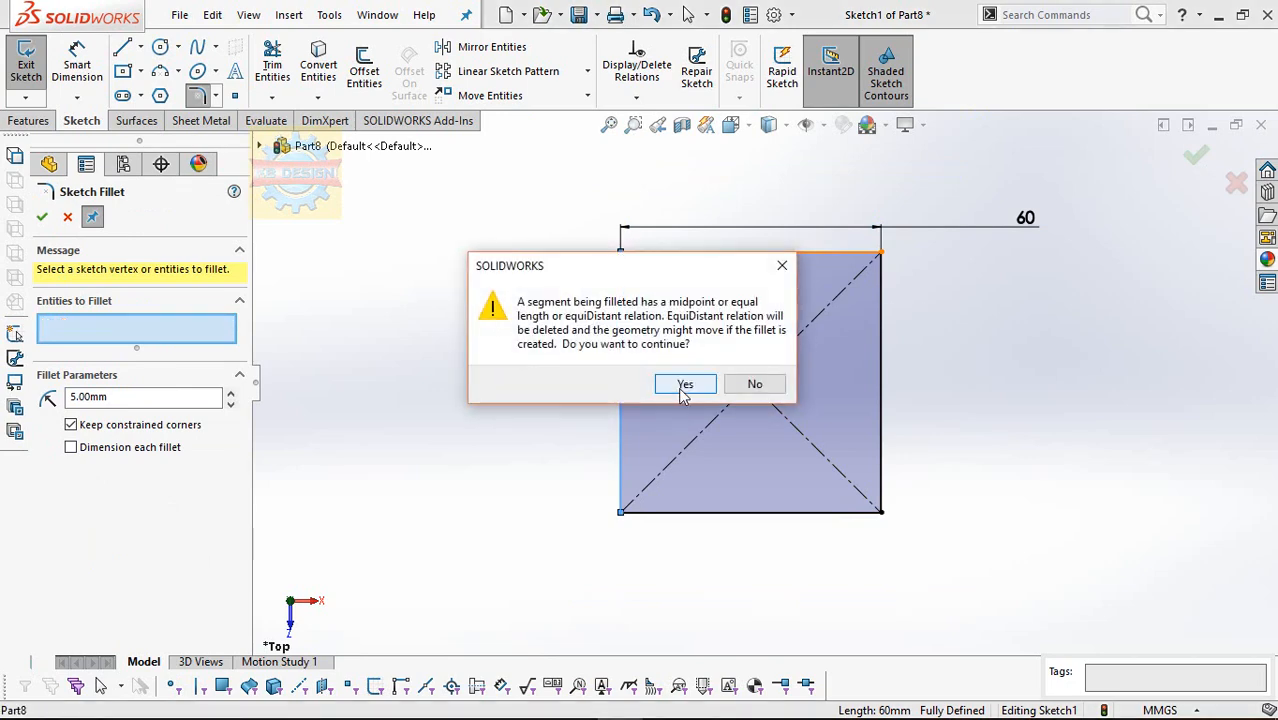
pyautogui.click(684, 386)
pyautogui.click(882, 314)
pyautogui.click(873, 253)
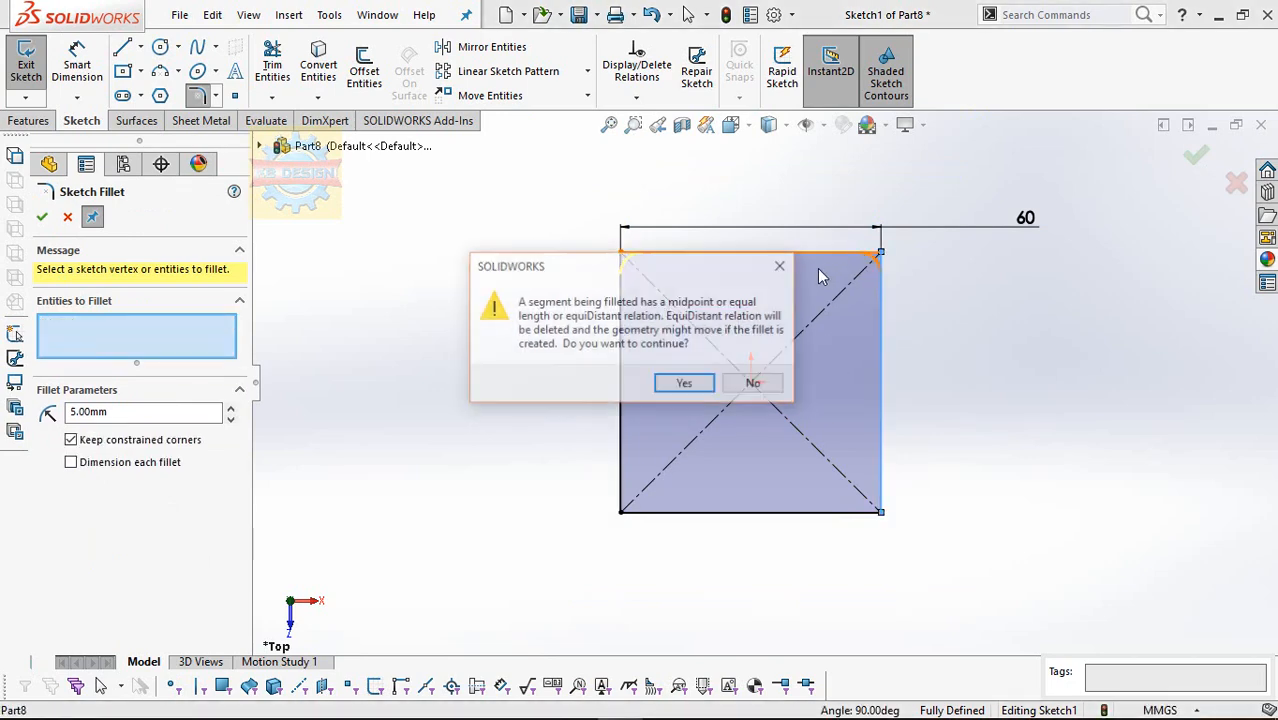
pyautogui.click(684, 383)
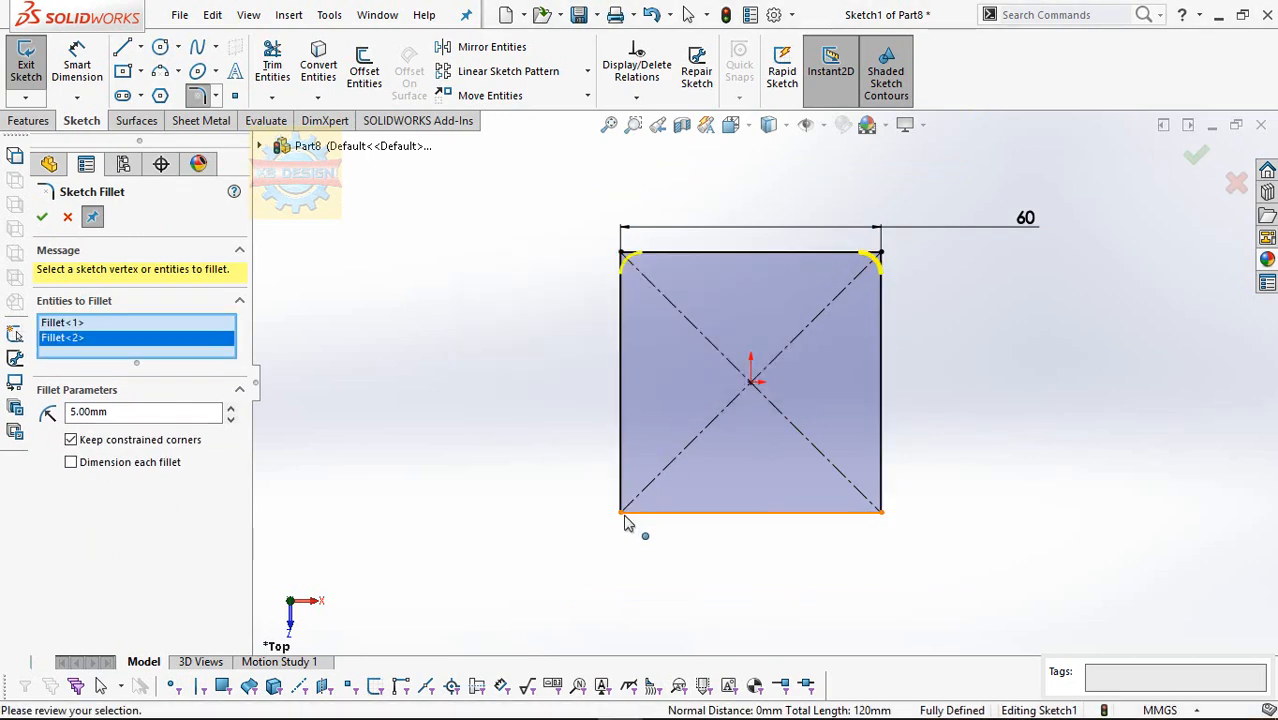
pyautogui.click(626, 513)
pyautogui.click(684, 384)
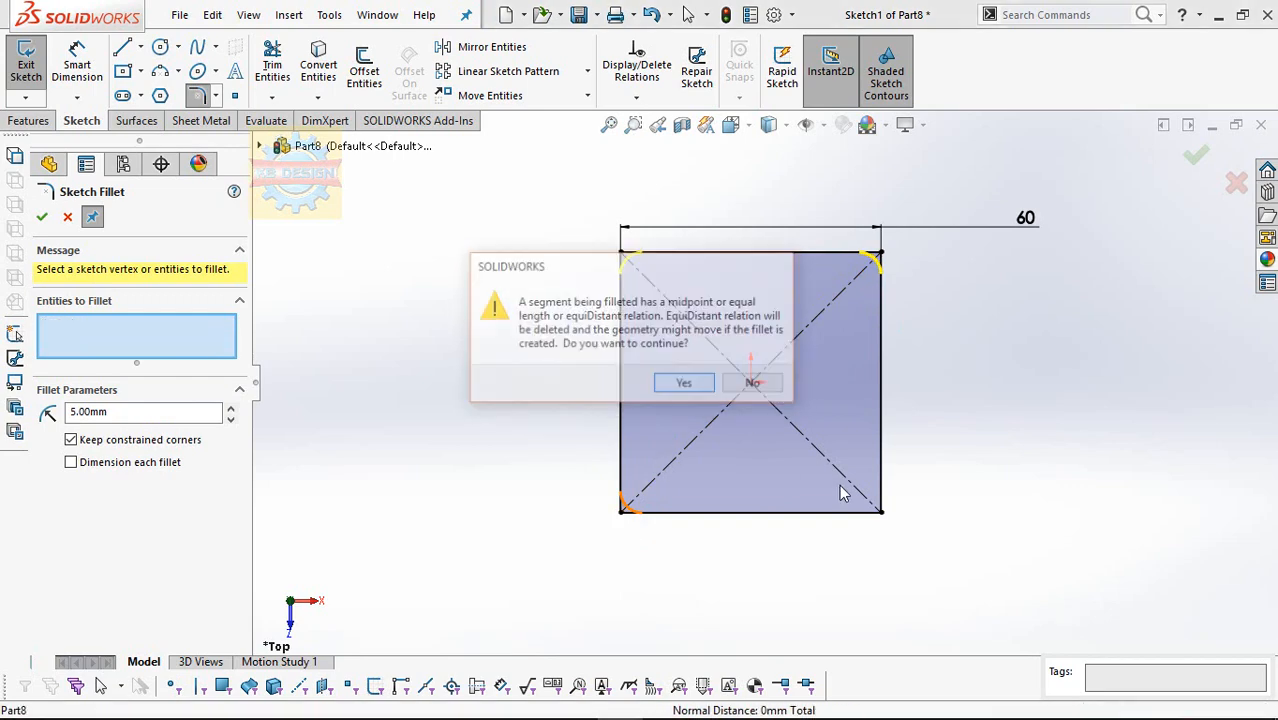
pyautogui.click(882, 513)
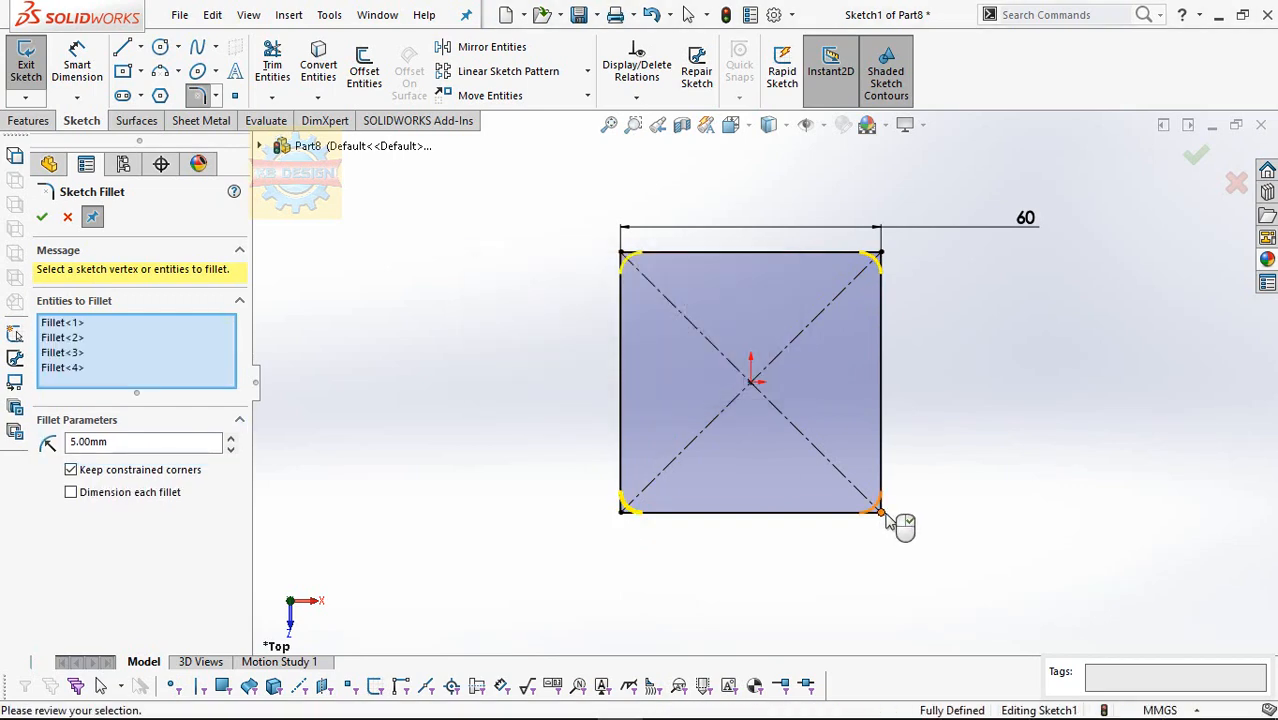
pyautogui.click(41, 216)
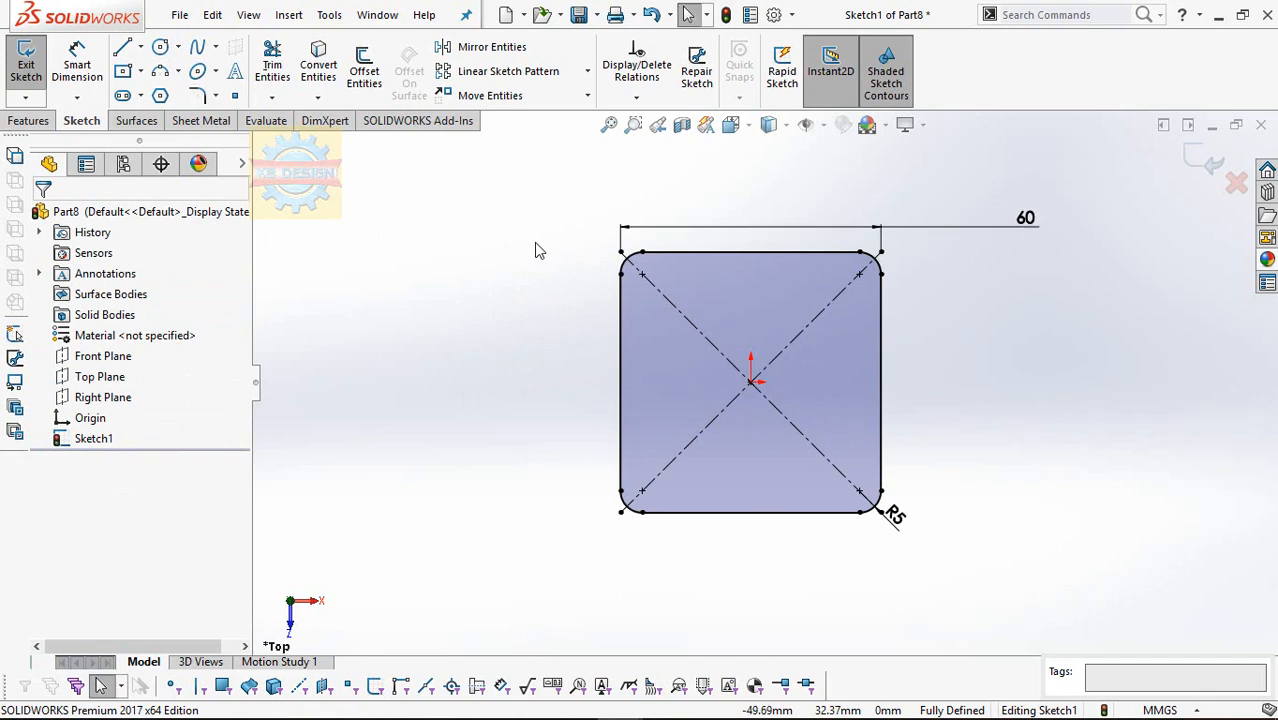
pyautogui.click(14, 78)
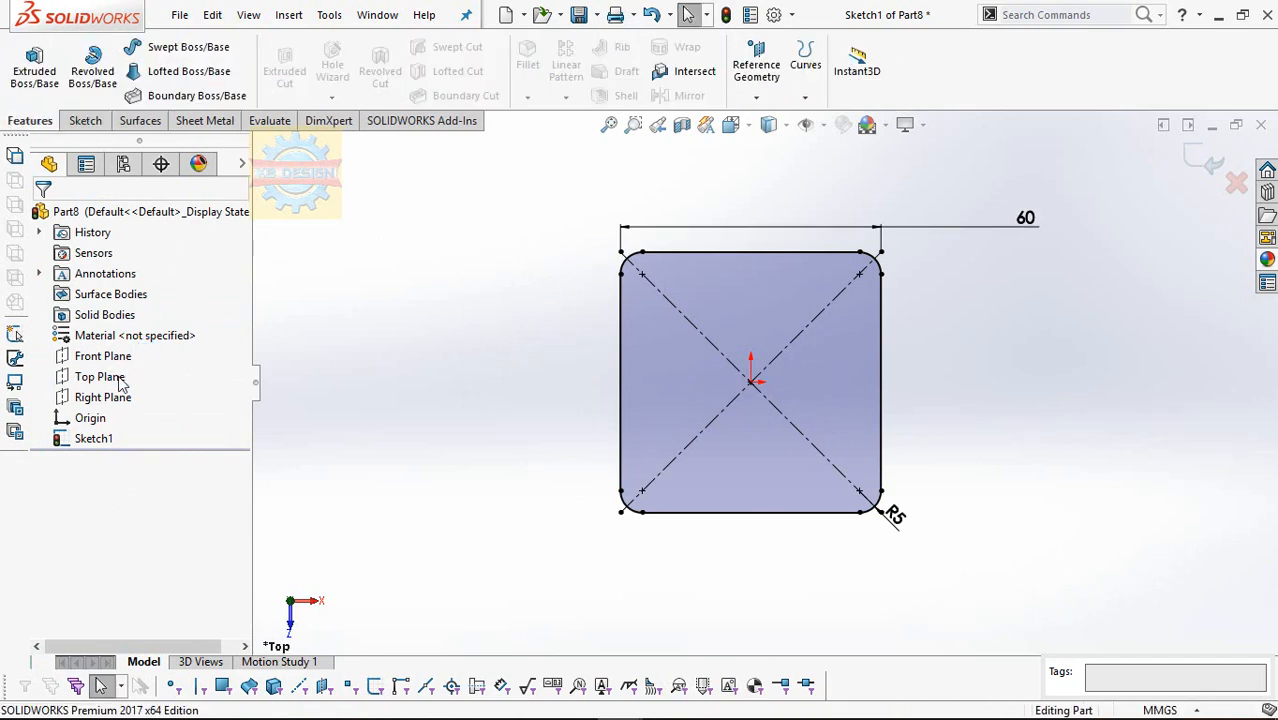
pyautogui.click(100, 377)
pyautogui.click(134, 349)
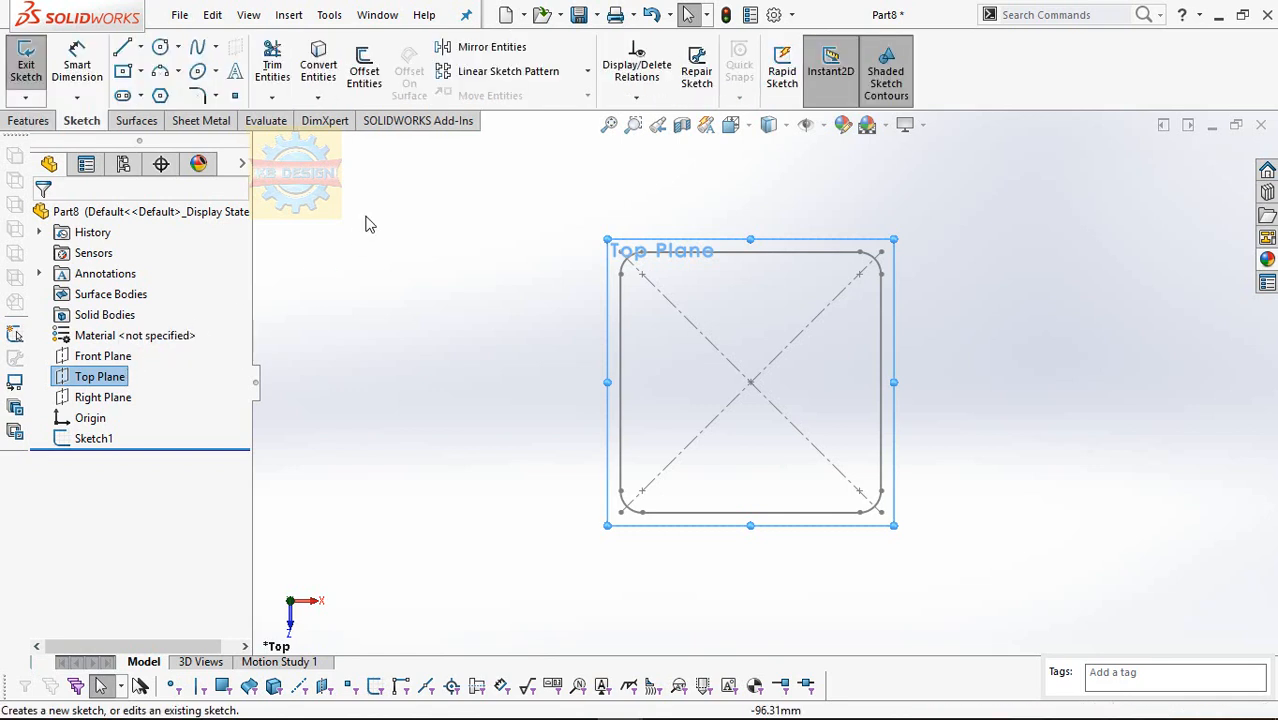
pyautogui.click(364, 70)
pyautogui.click(765, 253)
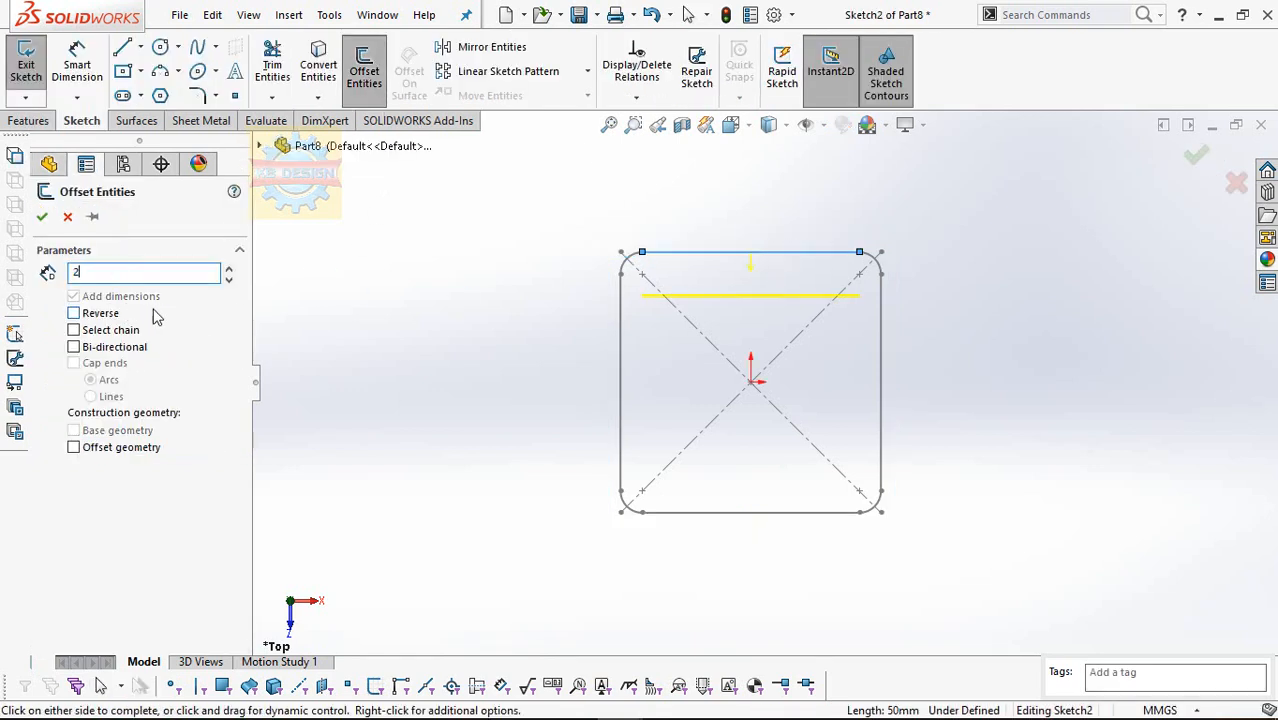
pyautogui.press('Return')
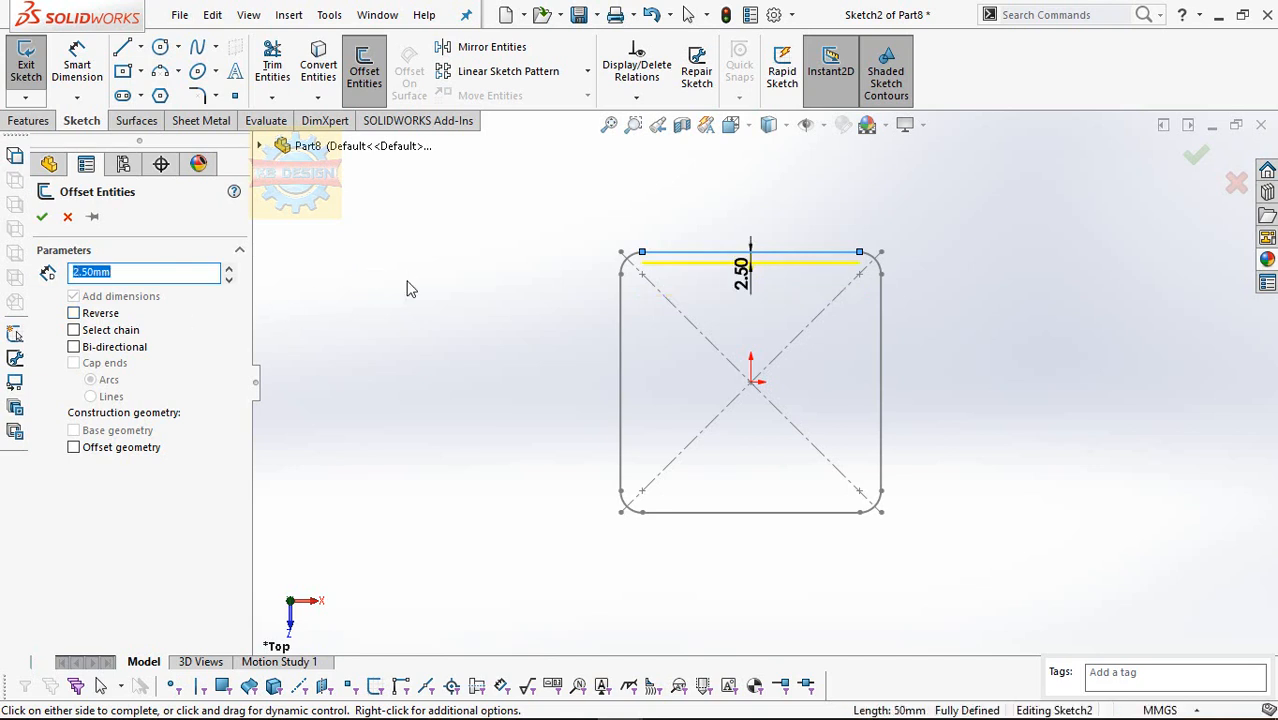
pyautogui.hotkey('ctrl', 'z')
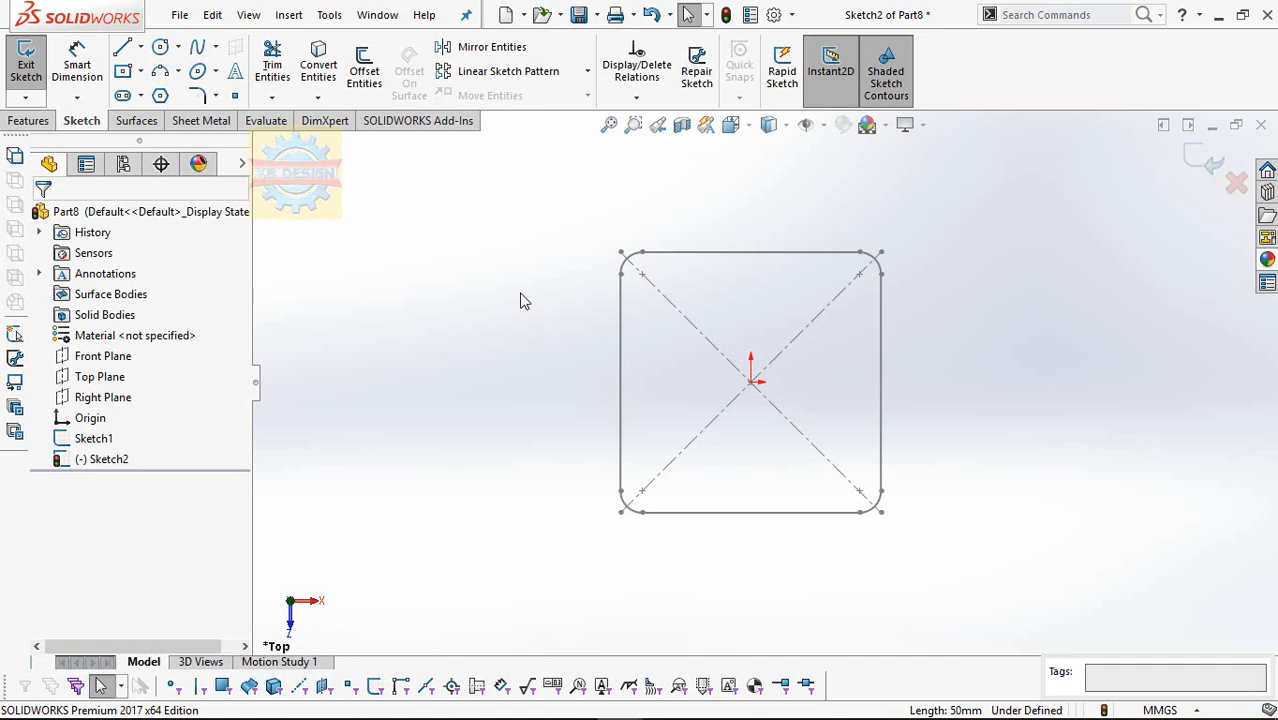
pyautogui.click(26, 65)
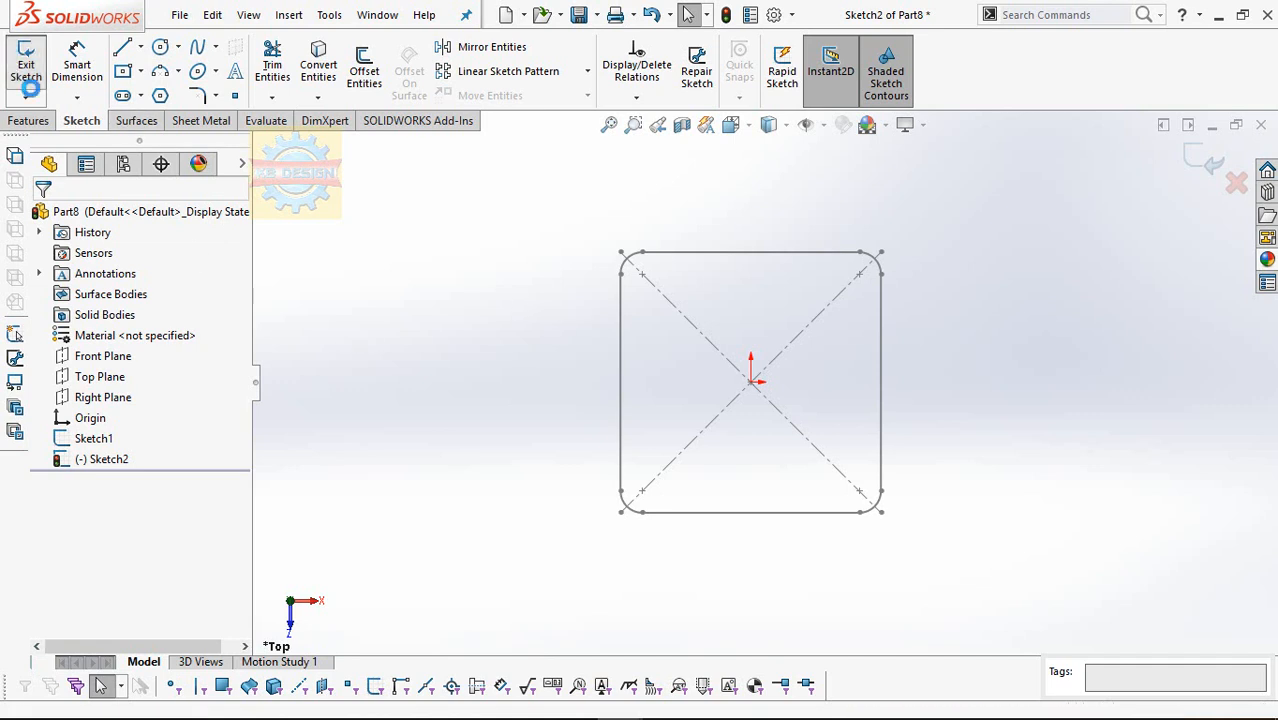
# Reopen the rounded square's sketch and offset its whole outline outward by 2.5 mm.
pyautogui.click(104, 443)
pyautogui.click(114, 379)
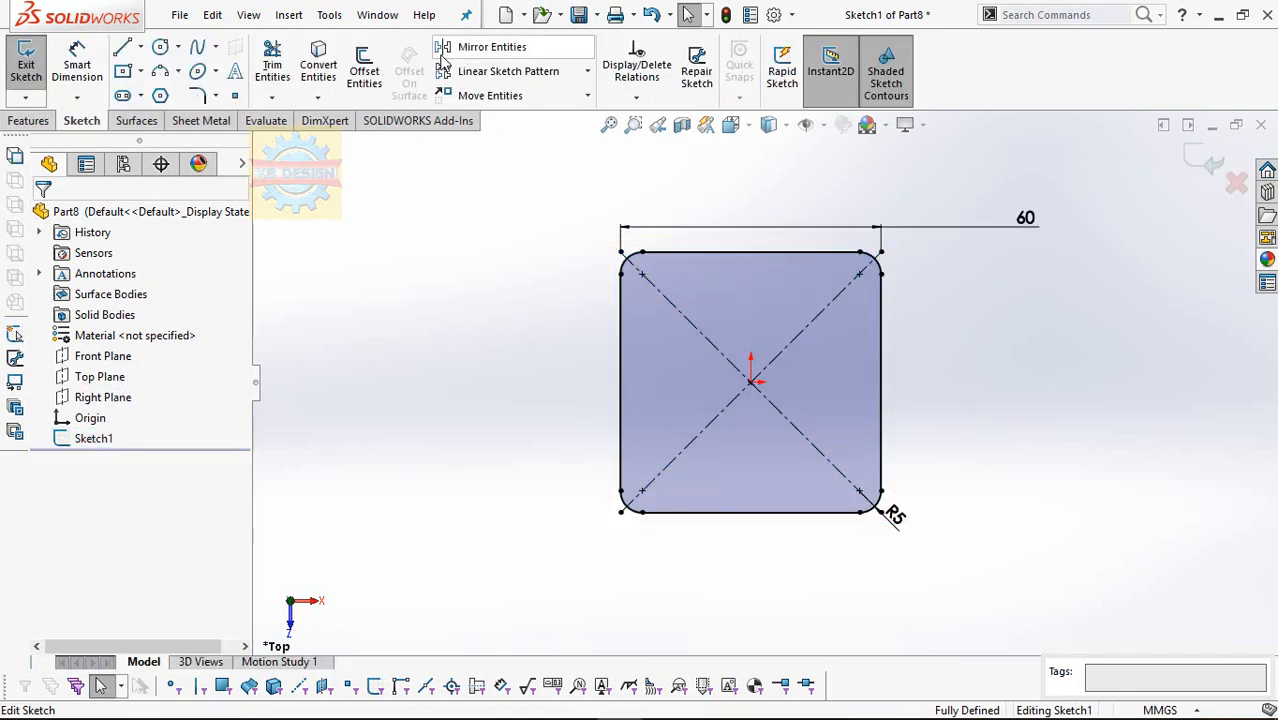
pyautogui.click(364, 70)
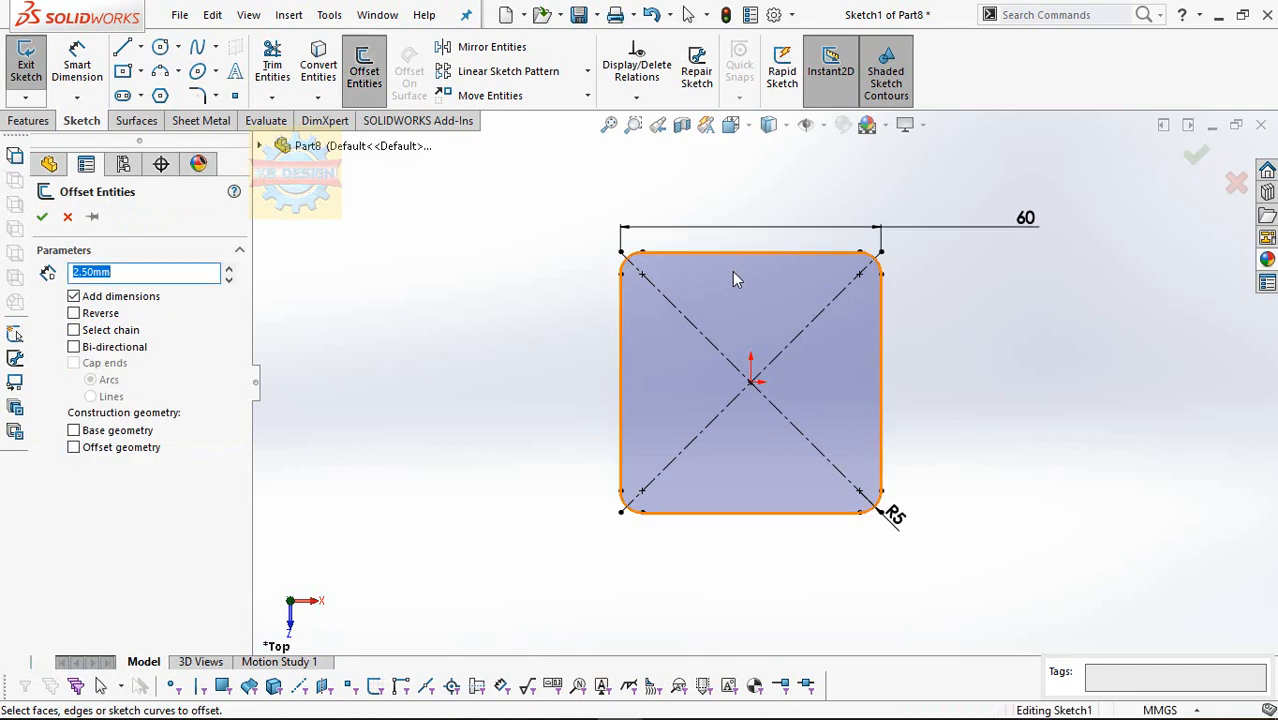
pyautogui.click(733, 276)
pyautogui.click(41, 216)
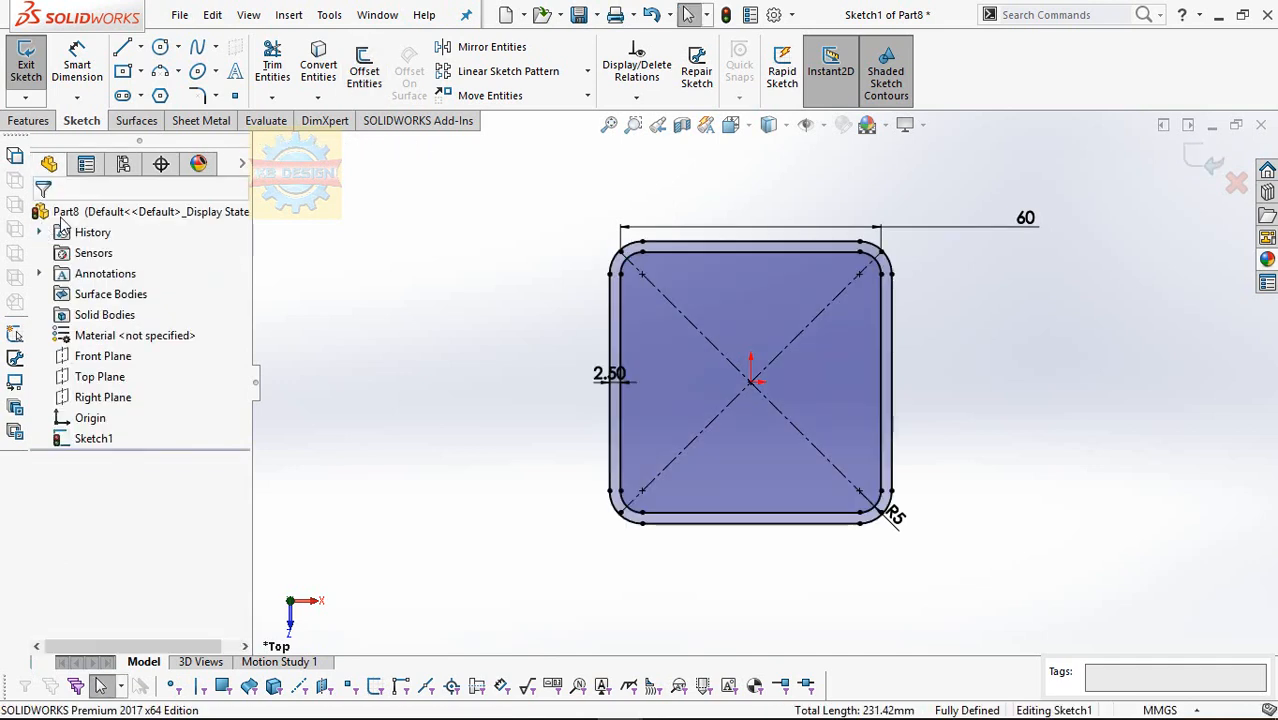
# Offset every line and corner arc of the outer outline another 2.5 mm outward, reversing the offset direction.
pyautogui.click(364, 70)
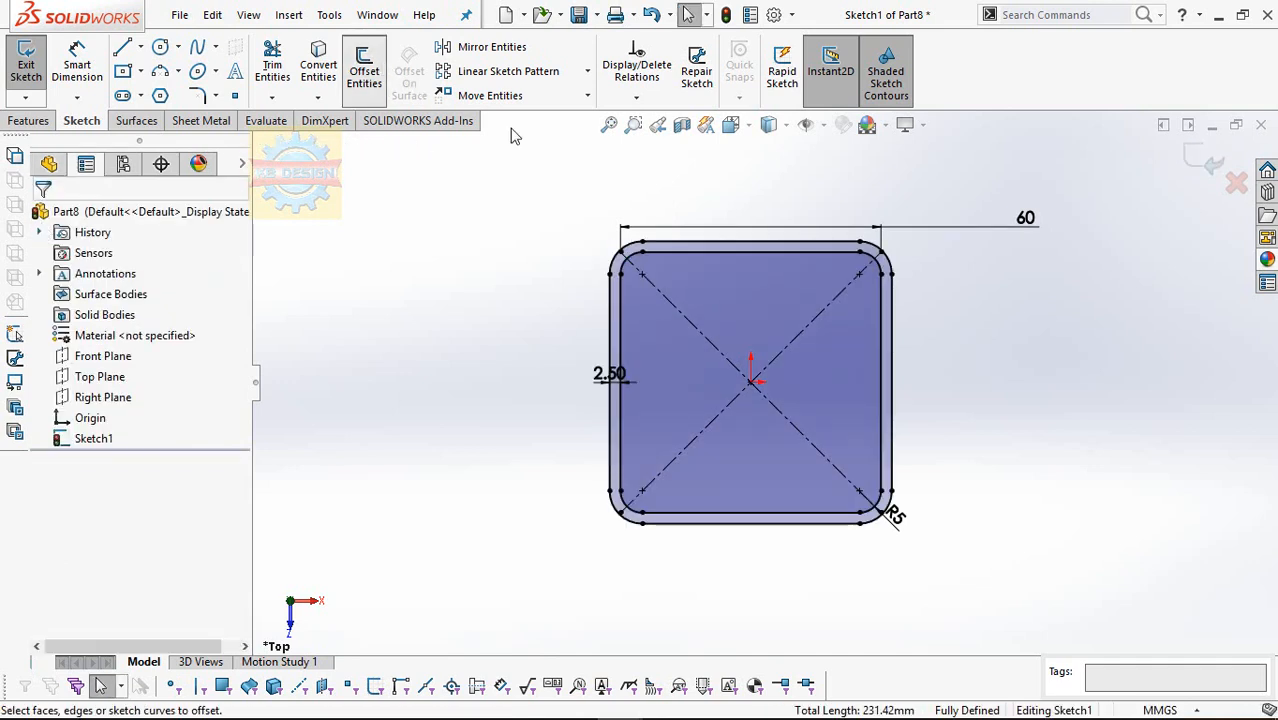
pyautogui.click(675, 249)
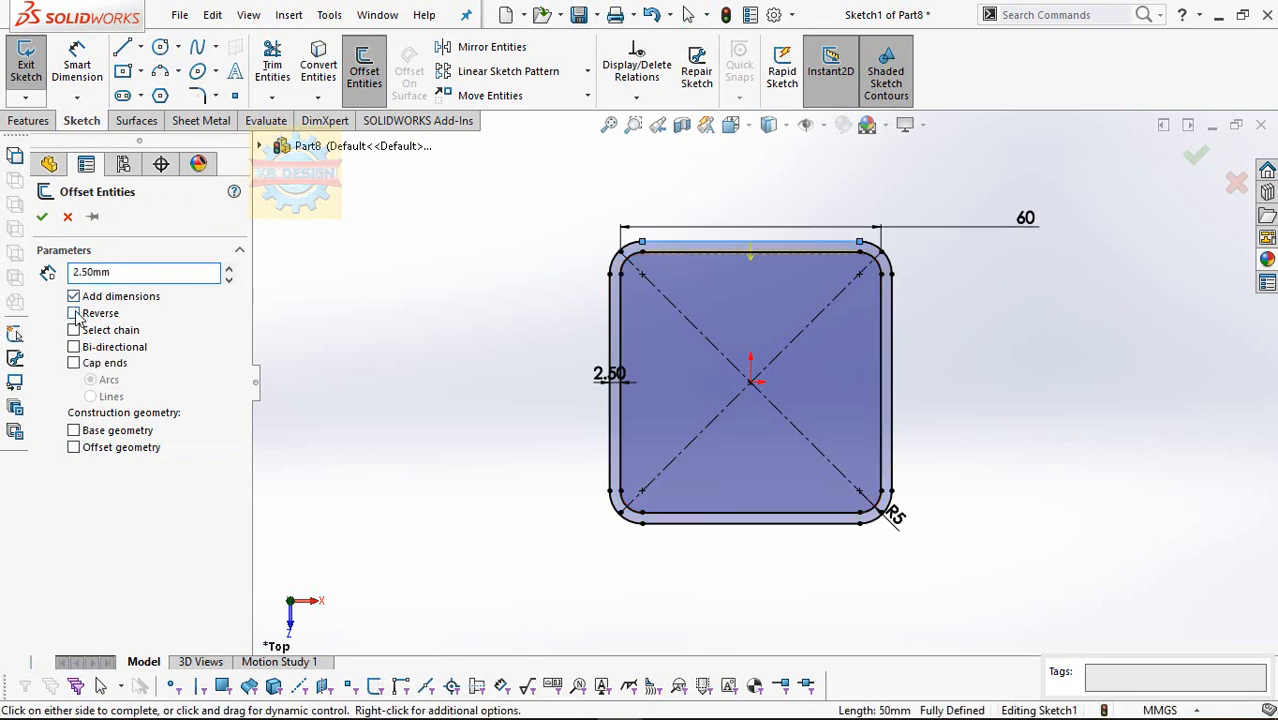
pyautogui.click(610, 294)
pyautogui.click(622, 527)
pyautogui.click(676, 524)
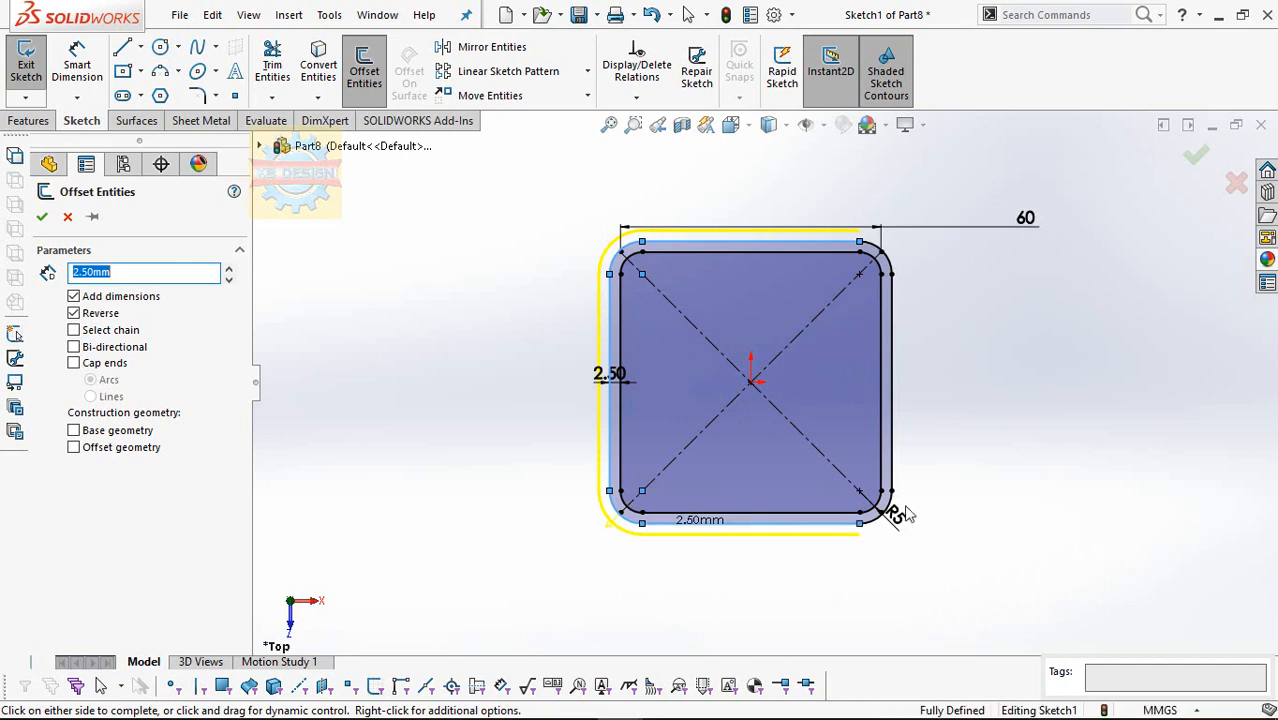
pyautogui.click(893, 513)
pyautogui.click(891, 478)
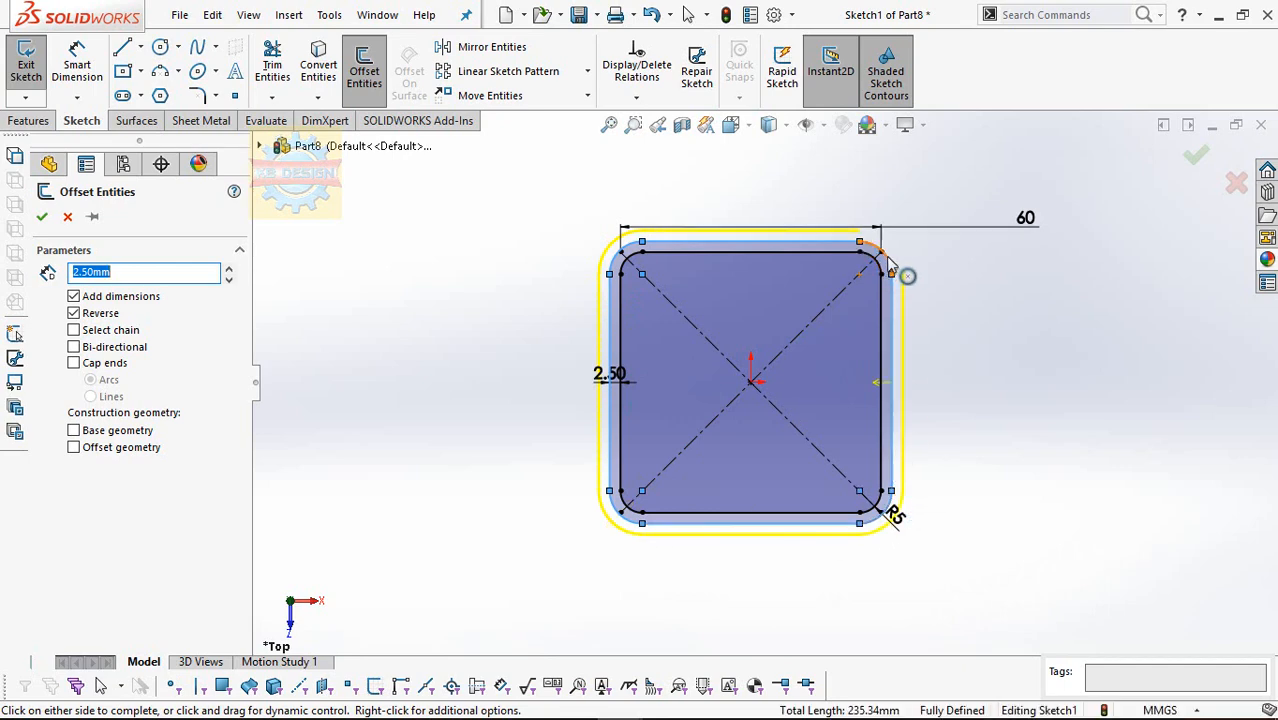
pyautogui.click(45, 217)
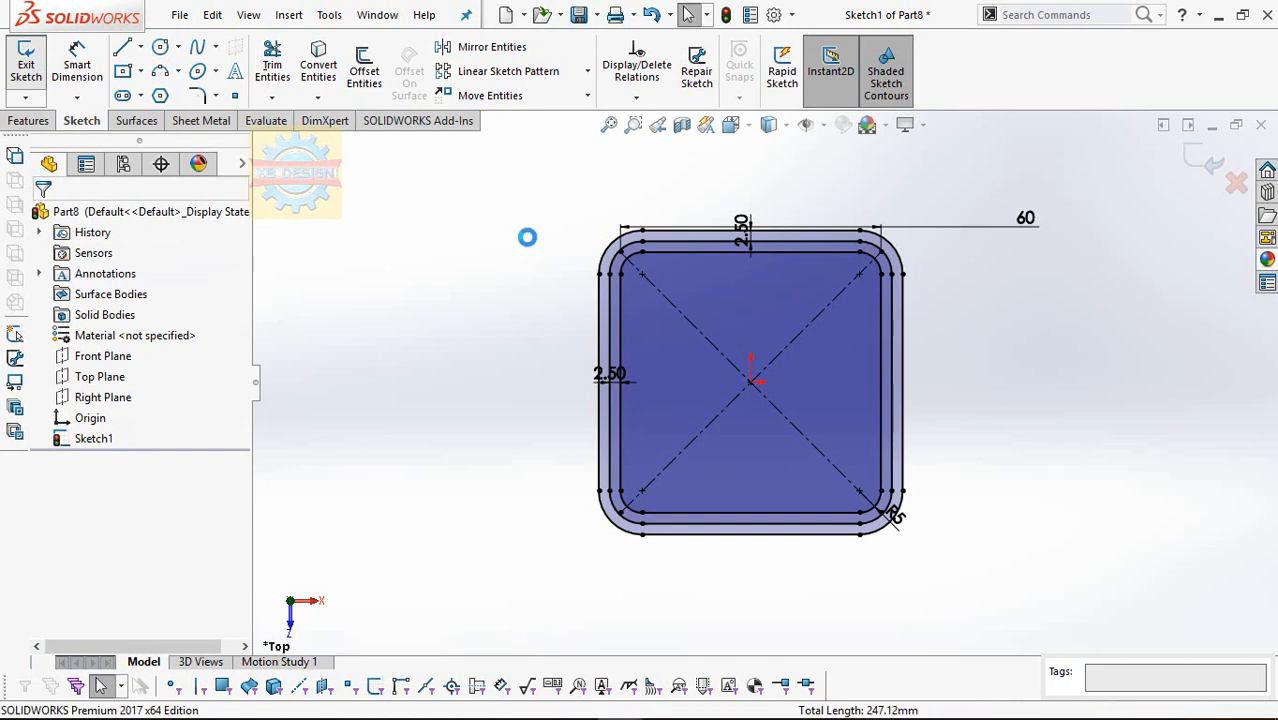
# Extrude the outermost rounded-square contour 5 mm downward, reversing the extrusion direction, to form a solid base plate.
pyautogui.click(94, 438)
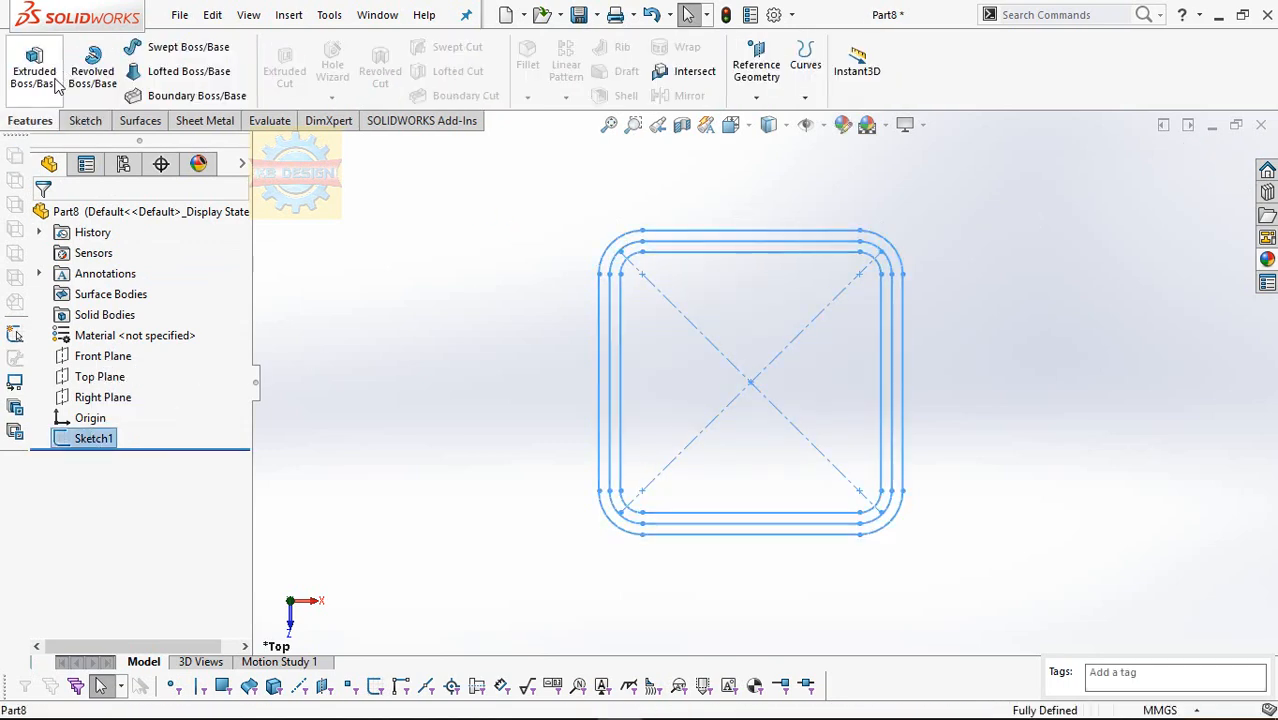
pyautogui.click(34, 72)
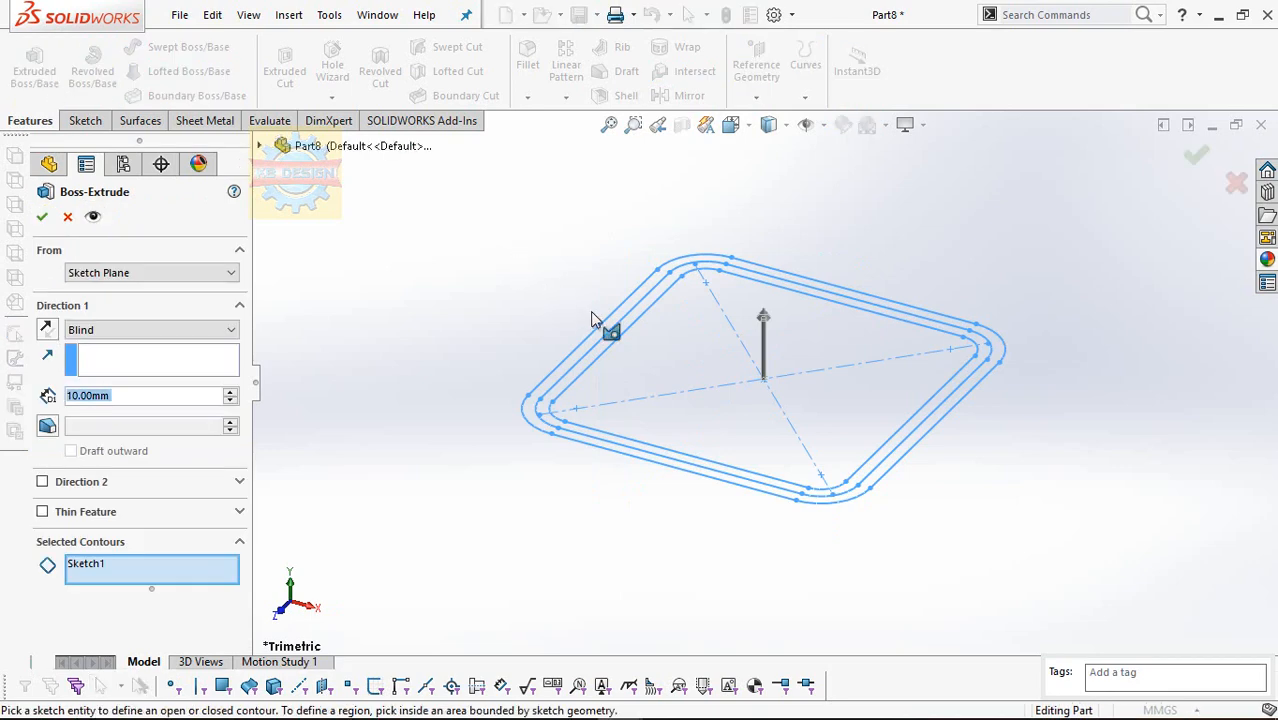
pyautogui.write('5')
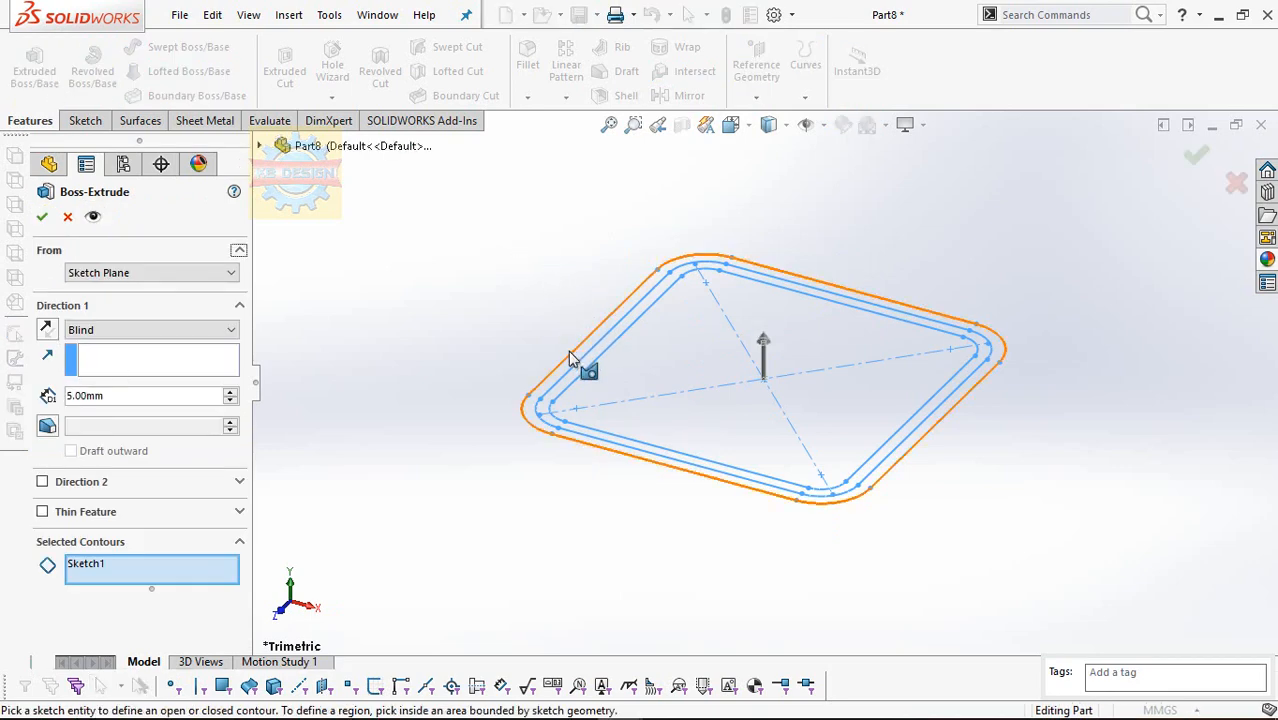
pyautogui.click(569, 354)
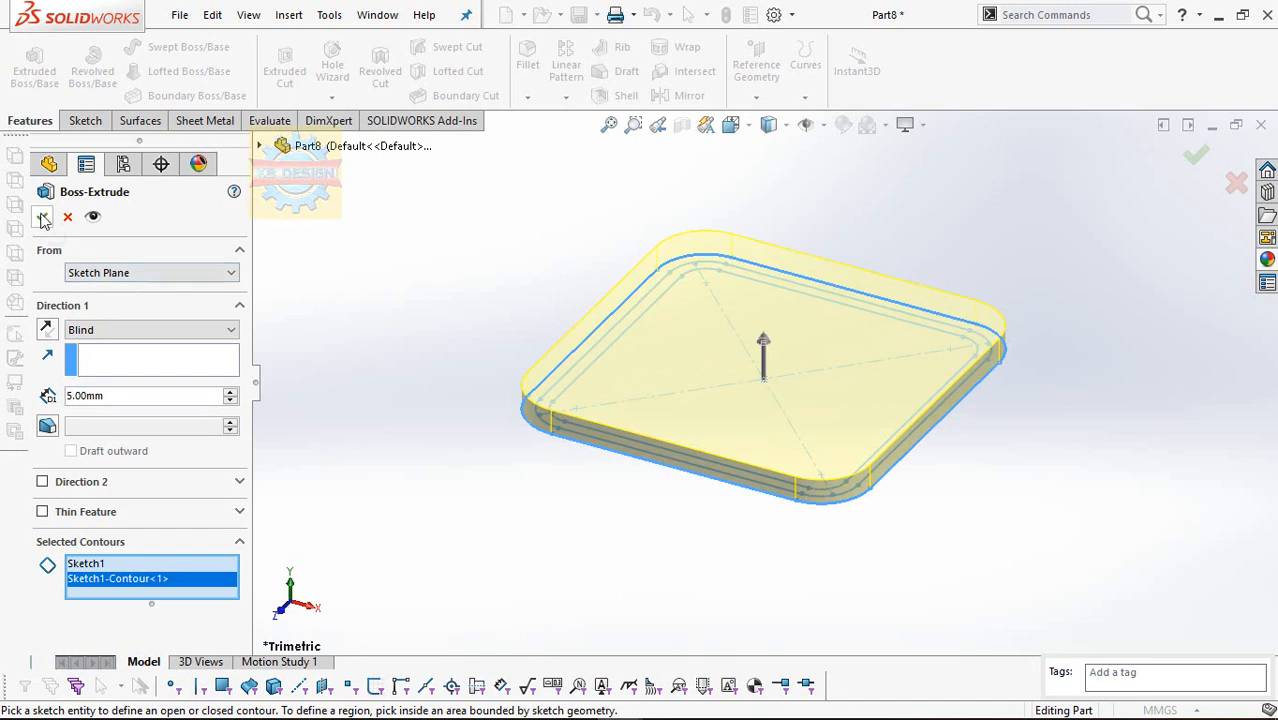
pyautogui.click(46, 331)
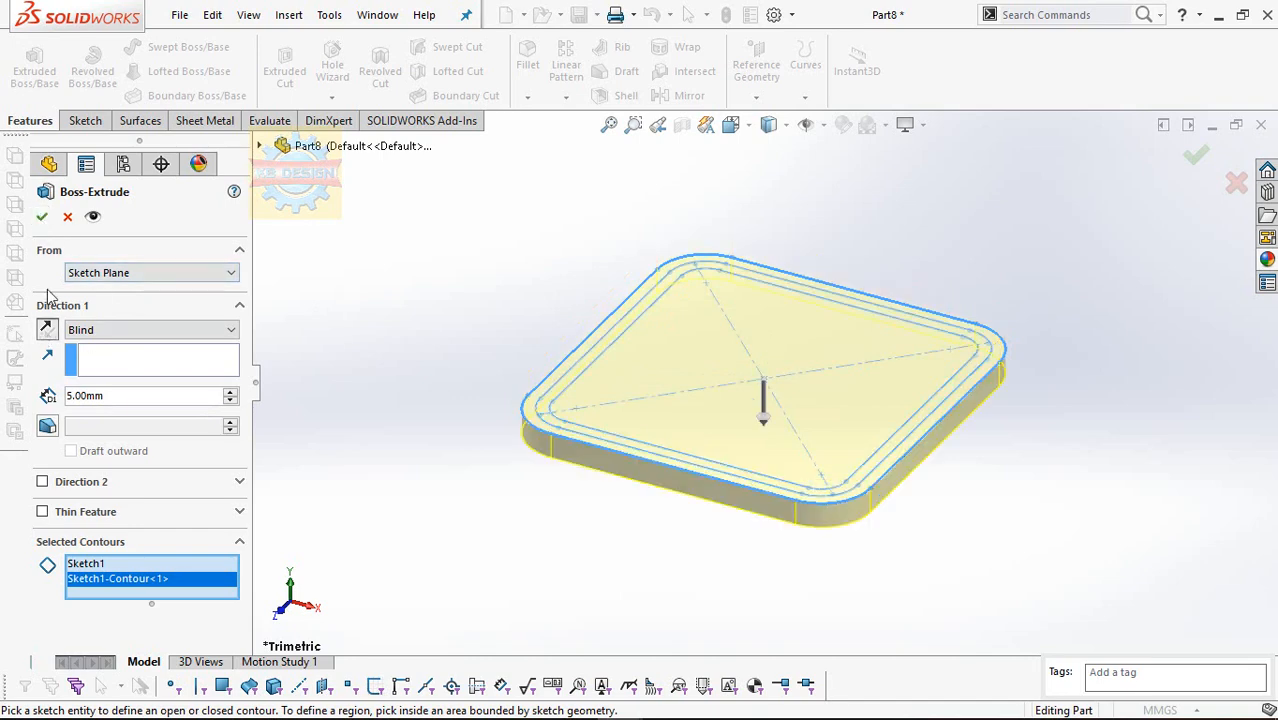
pyautogui.click(41, 218)
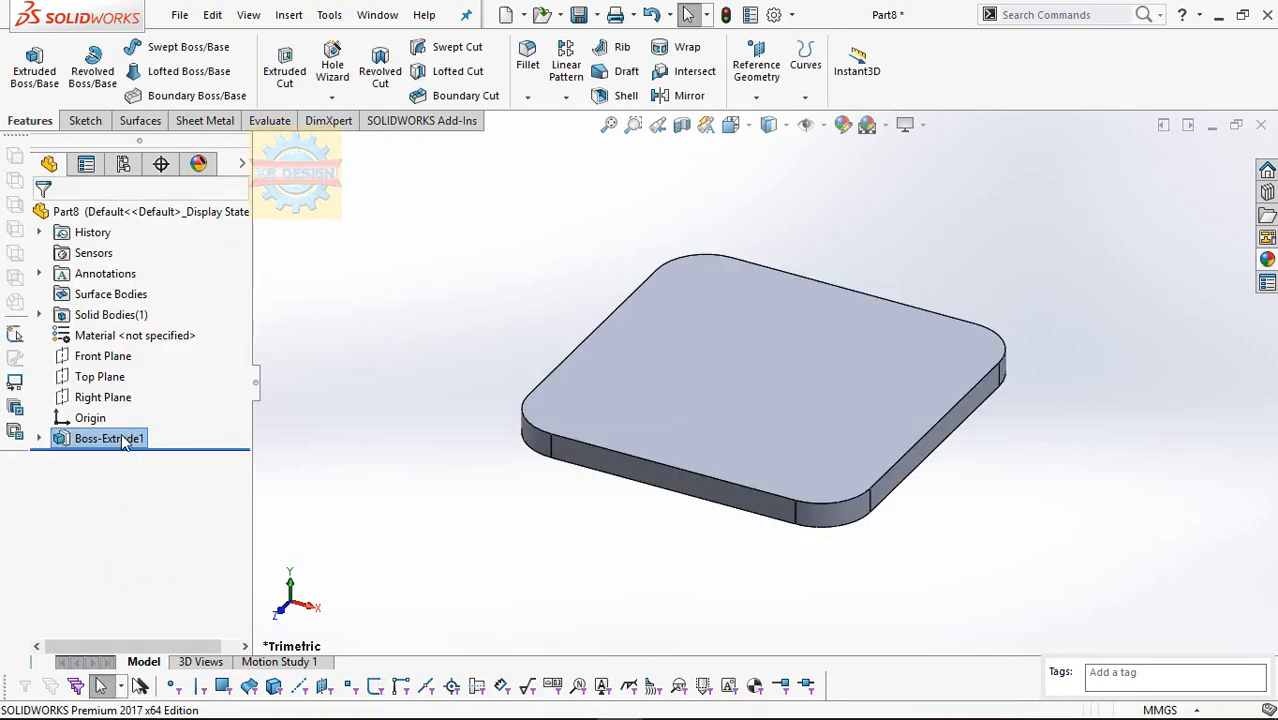
# Show the base plate's underlying sketch so its offset outlines can be reused.
pyautogui.click(115, 439)
pyautogui.click(64, 443)
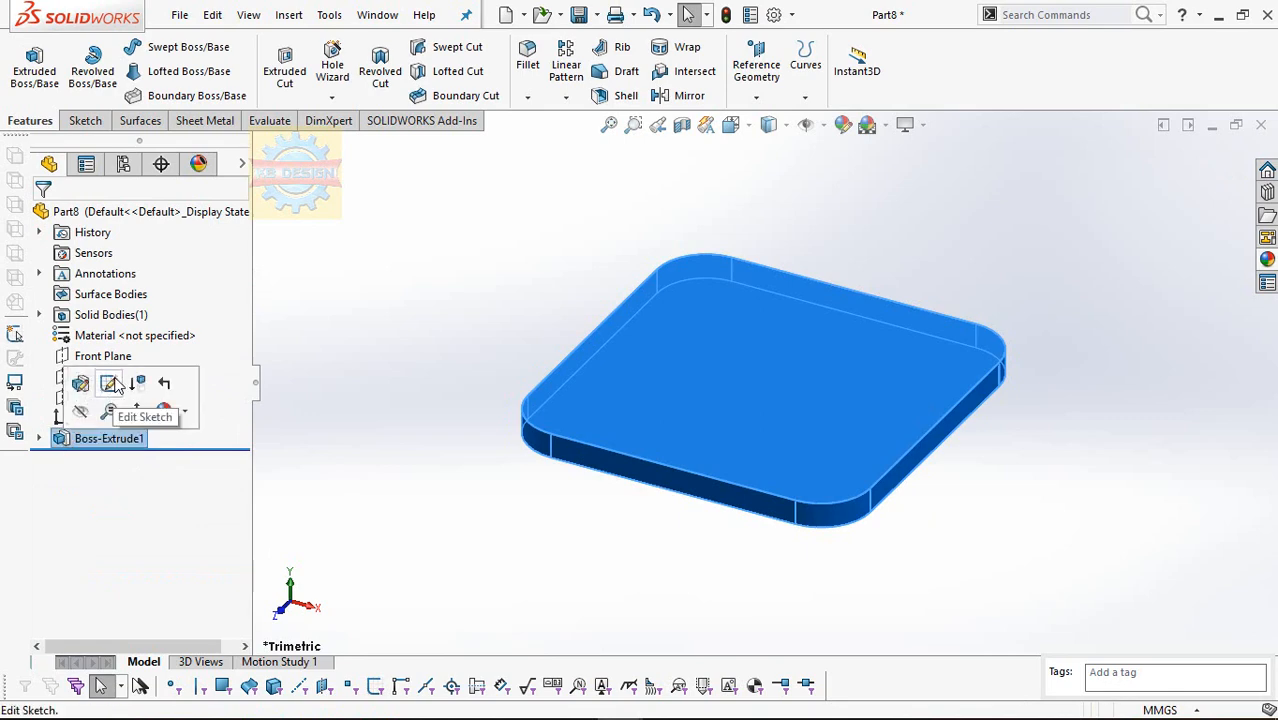
pyautogui.click(102, 462)
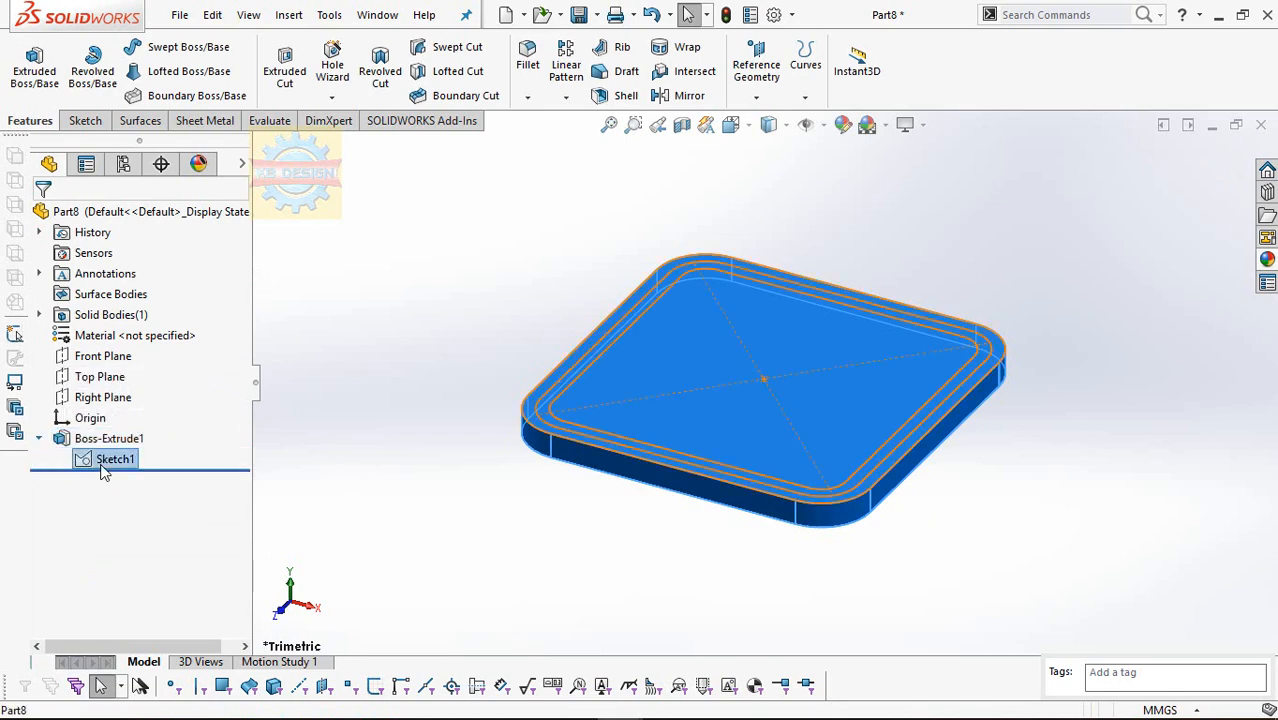
pyautogui.click(118, 430)
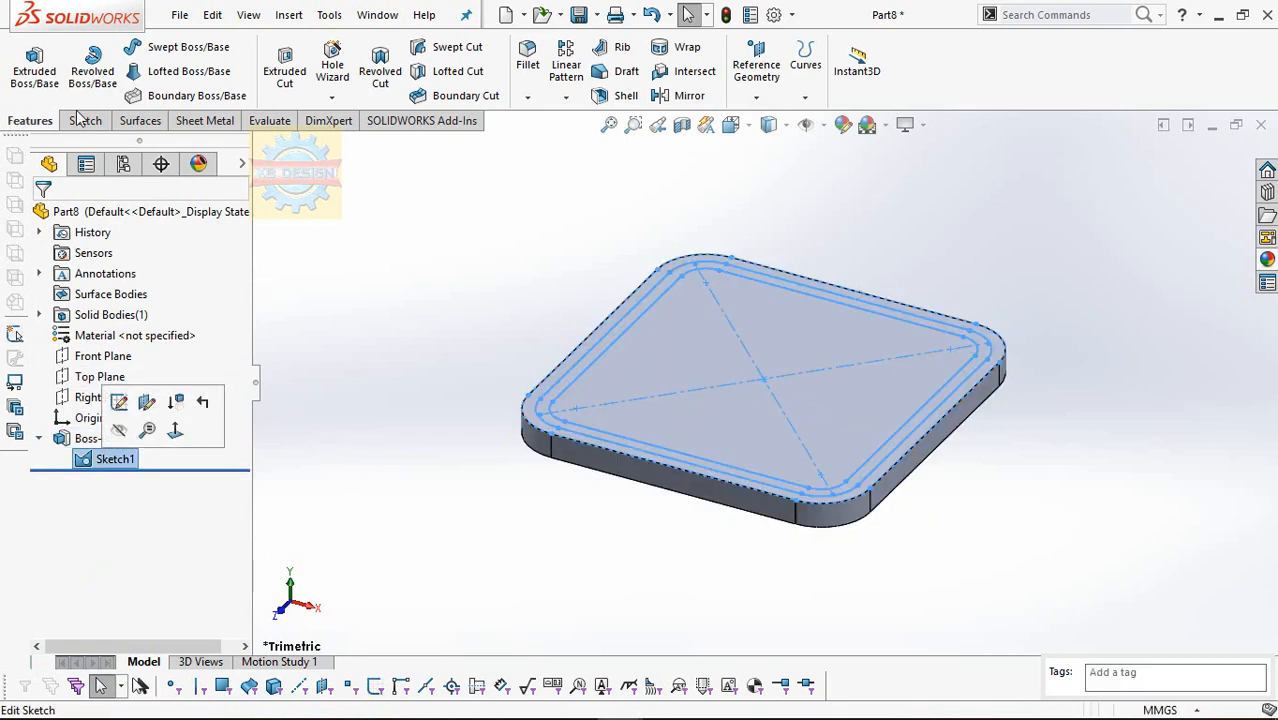
# Extrude only the ring between the two outermost outlines 10 mm upward, merged with the plate, and hide the shared sketch.
pyautogui.click(34, 66)
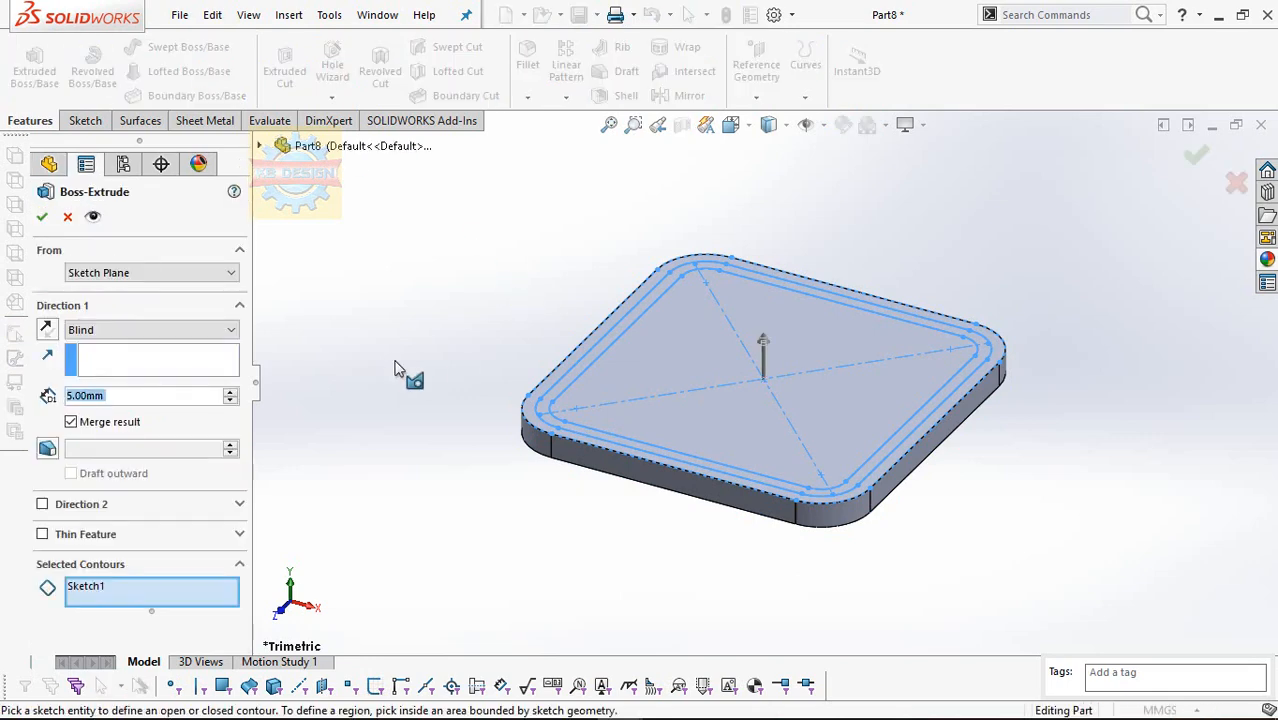
pyautogui.write('10')
pyautogui.press('Return')
pyautogui.scroll(-3, 558, 427)
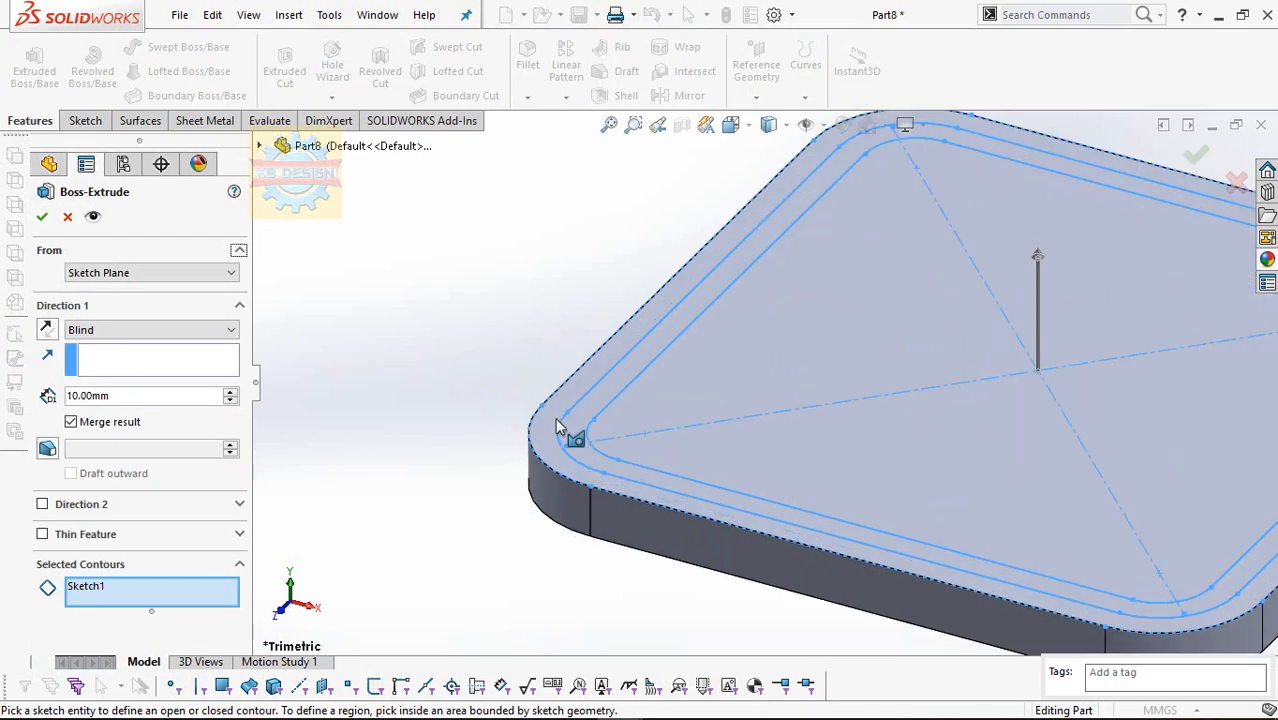
pyautogui.rightClick(94, 591)
pyautogui.click(128, 605)
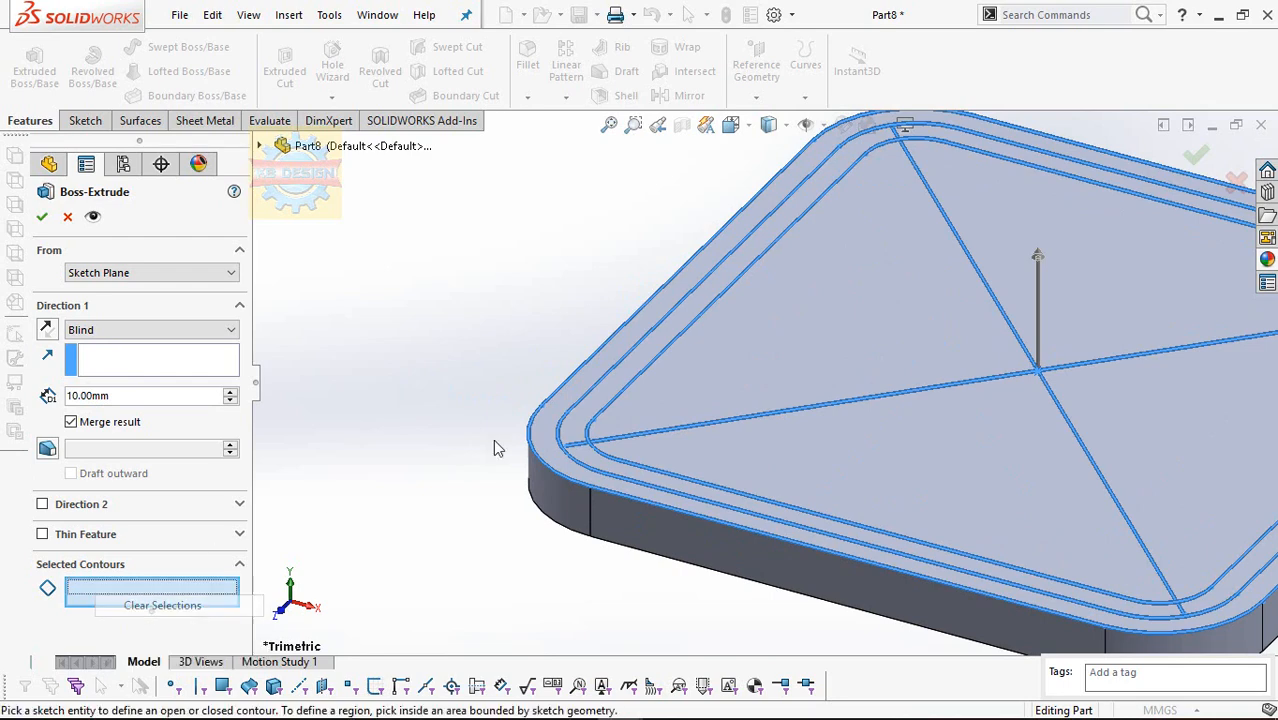
pyautogui.click(546, 428)
pyautogui.scroll(3, 430, 435)
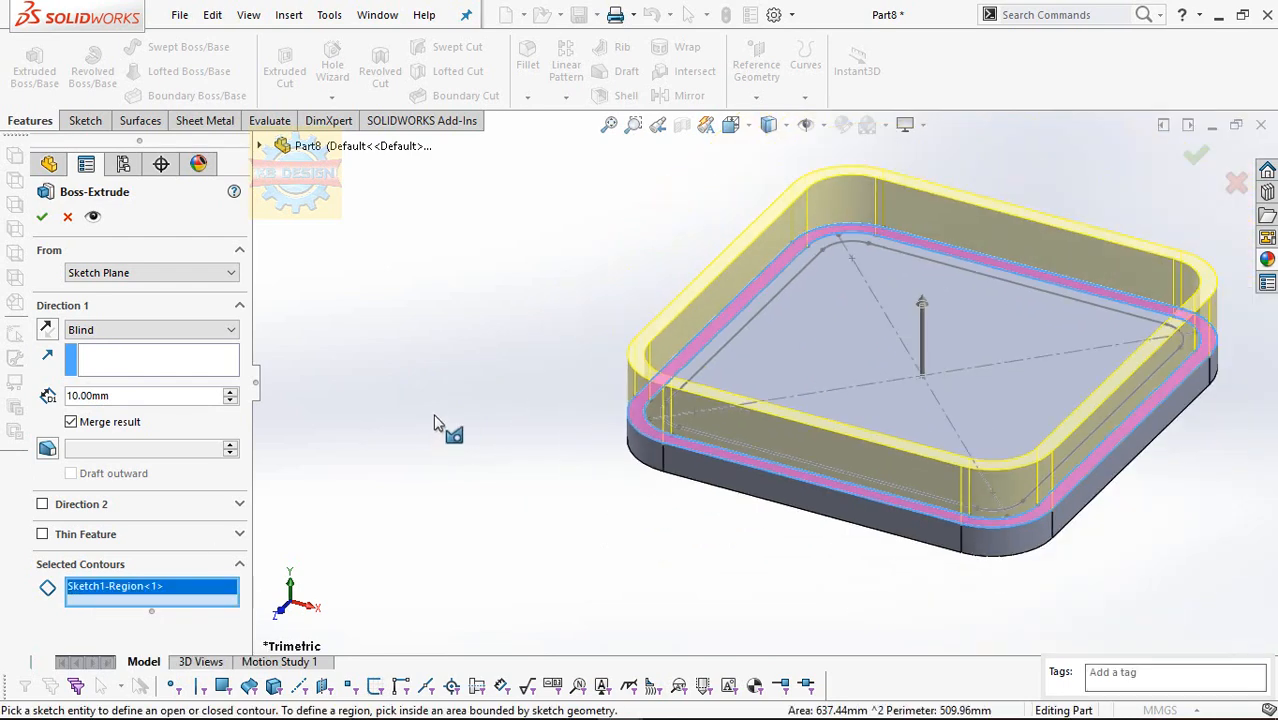
pyautogui.click(41, 216)
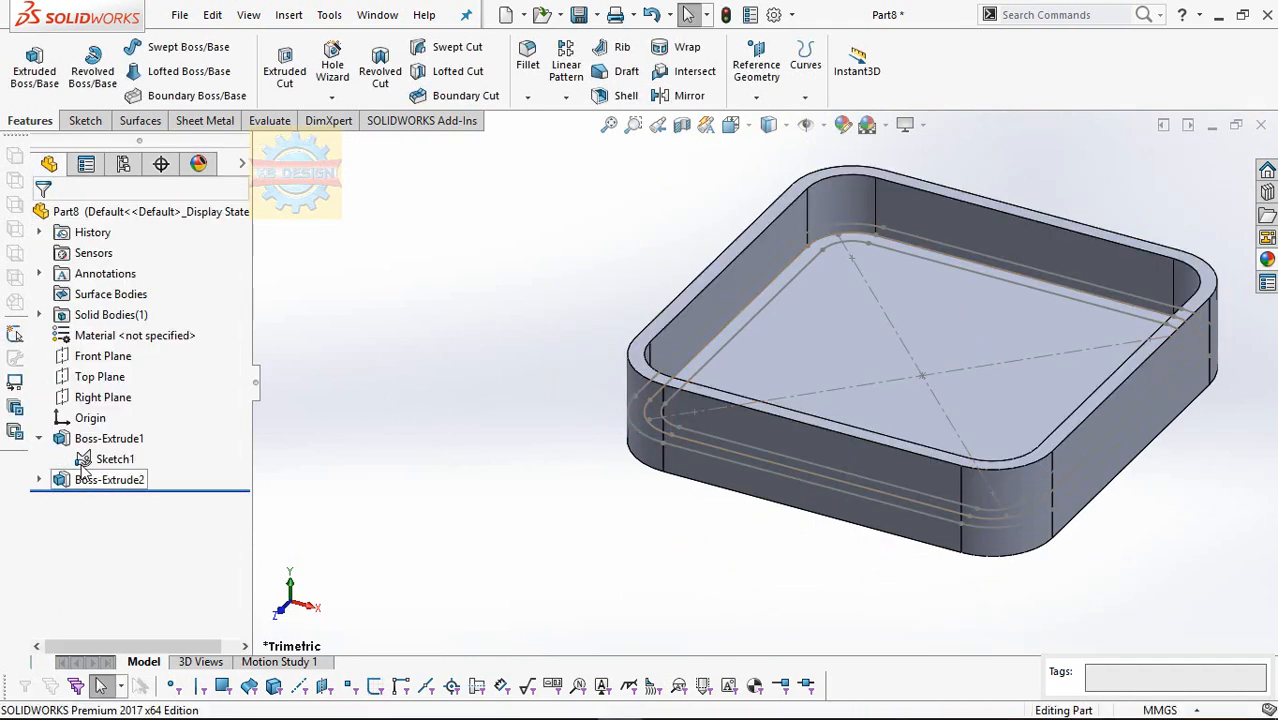
pyautogui.click(110, 459)
pyautogui.click(107, 435)
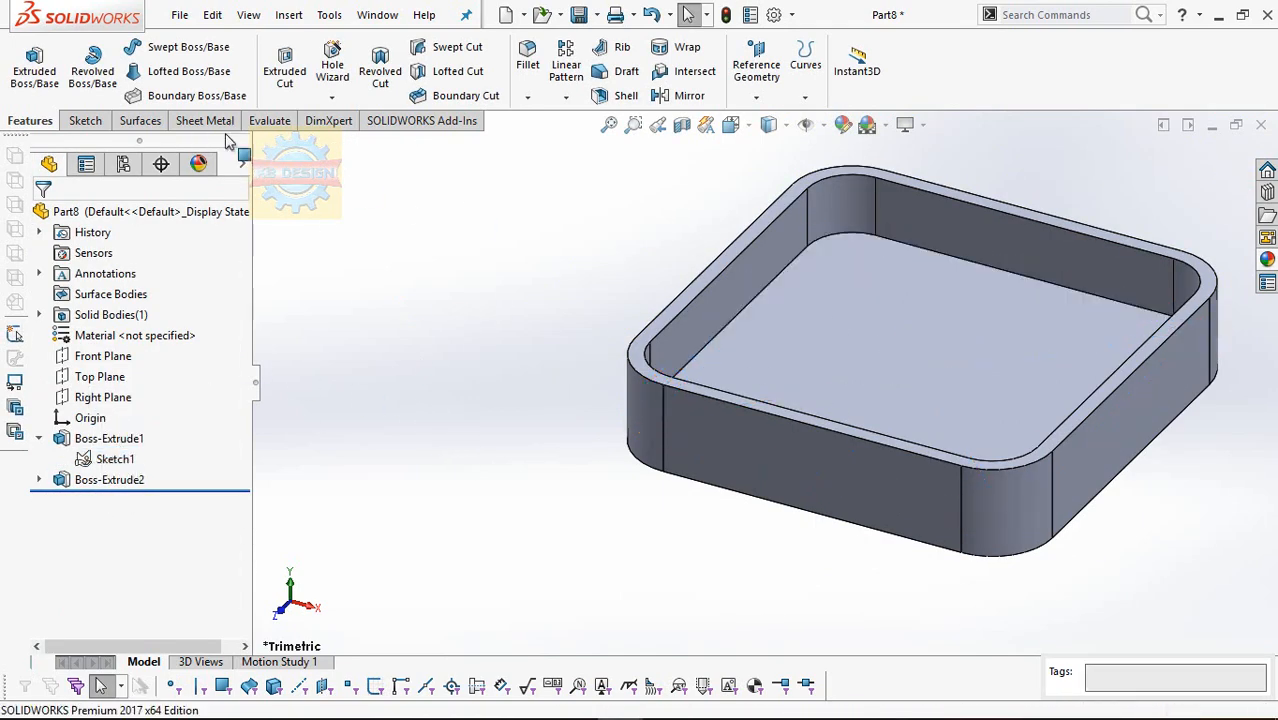
# Start a sketch on the inner floor and draw a circle about 27 mm in diameter centred on the origin.
pyautogui.click(892, 343)
pyautogui.click(86, 124)
pyautogui.click(38, 61)
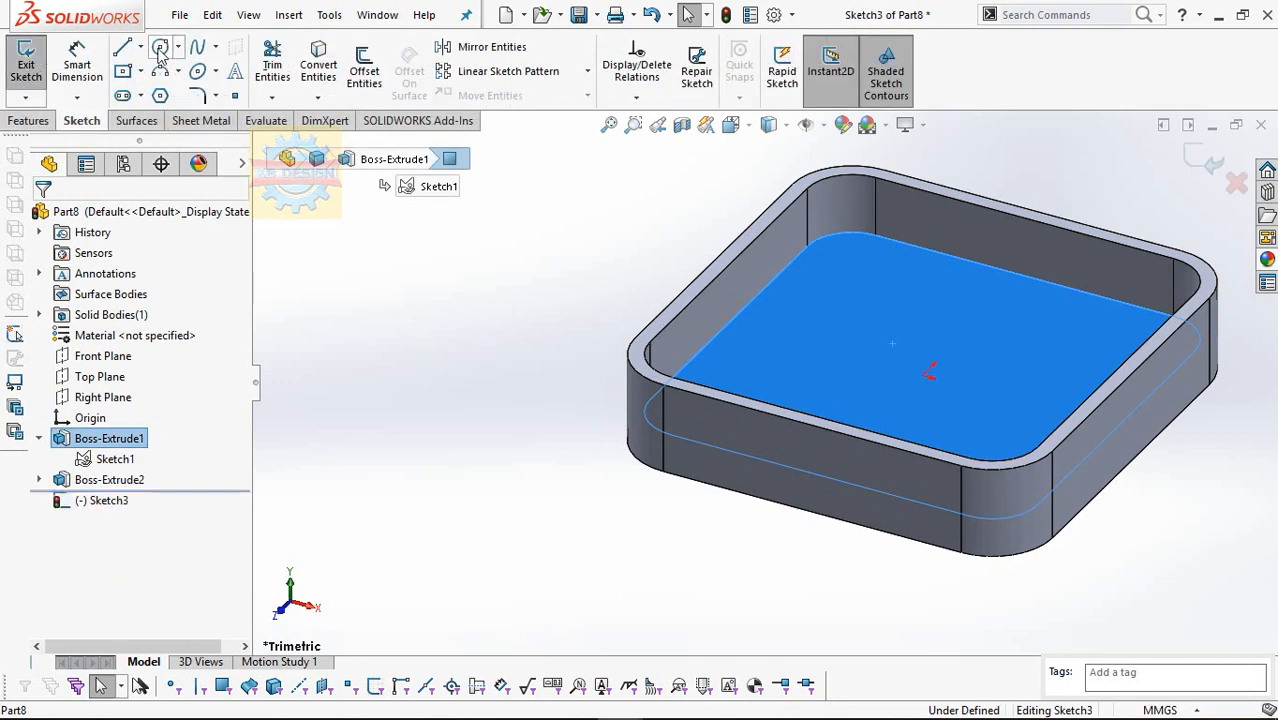
pyautogui.click(927, 373)
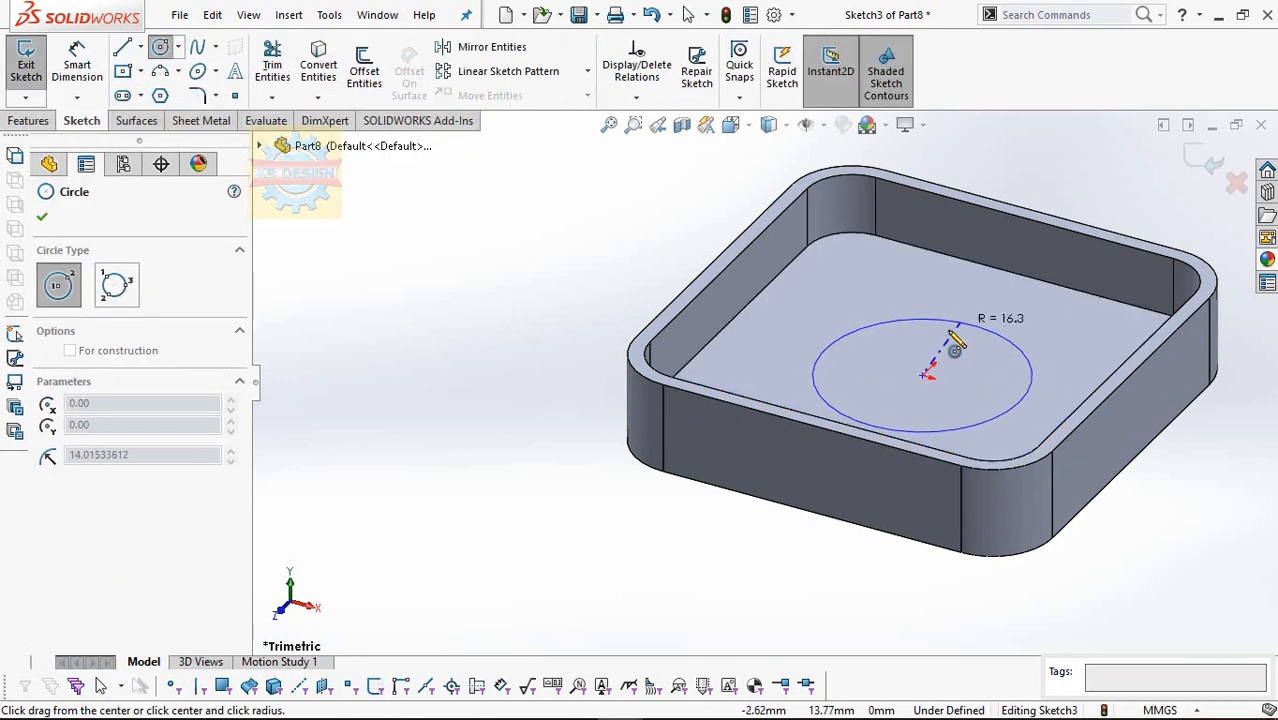
pyautogui.click(941, 336)
# Dimension the floor circle and set its diameter to 16 mm.
pyautogui.click(77, 64)
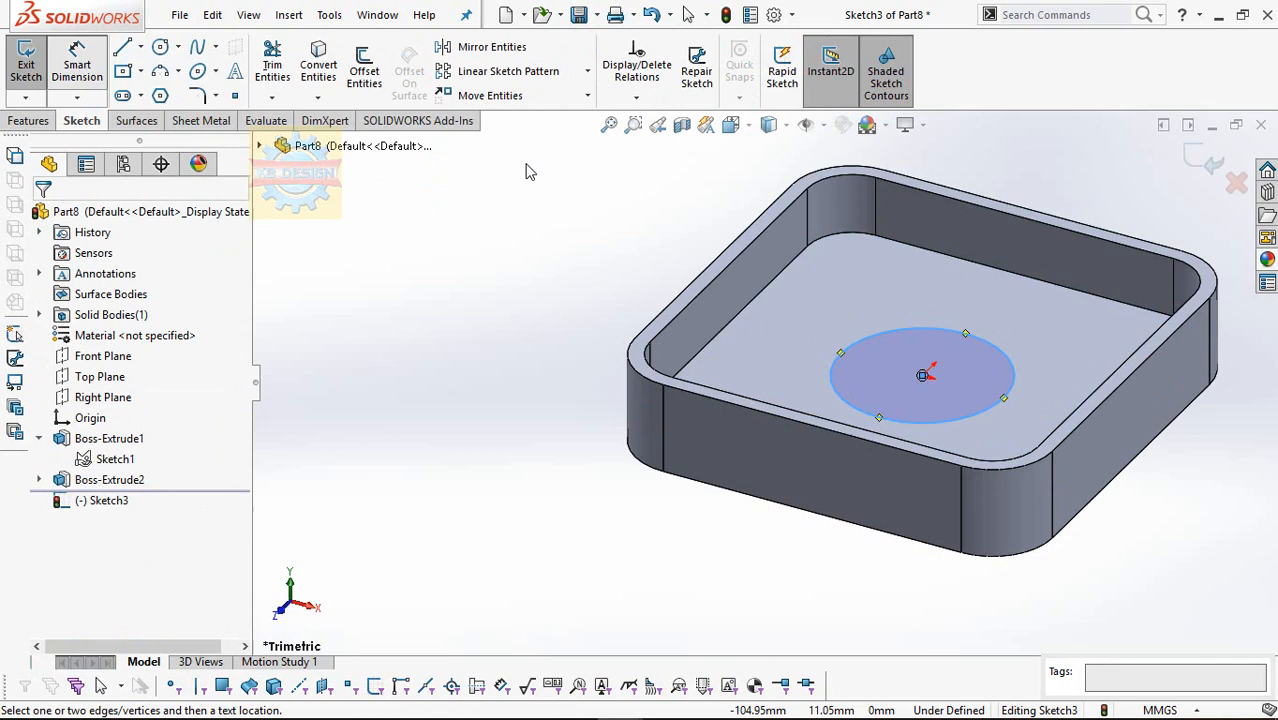
pyautogui.click(937, 330)
pyautogui.click(936, 305)
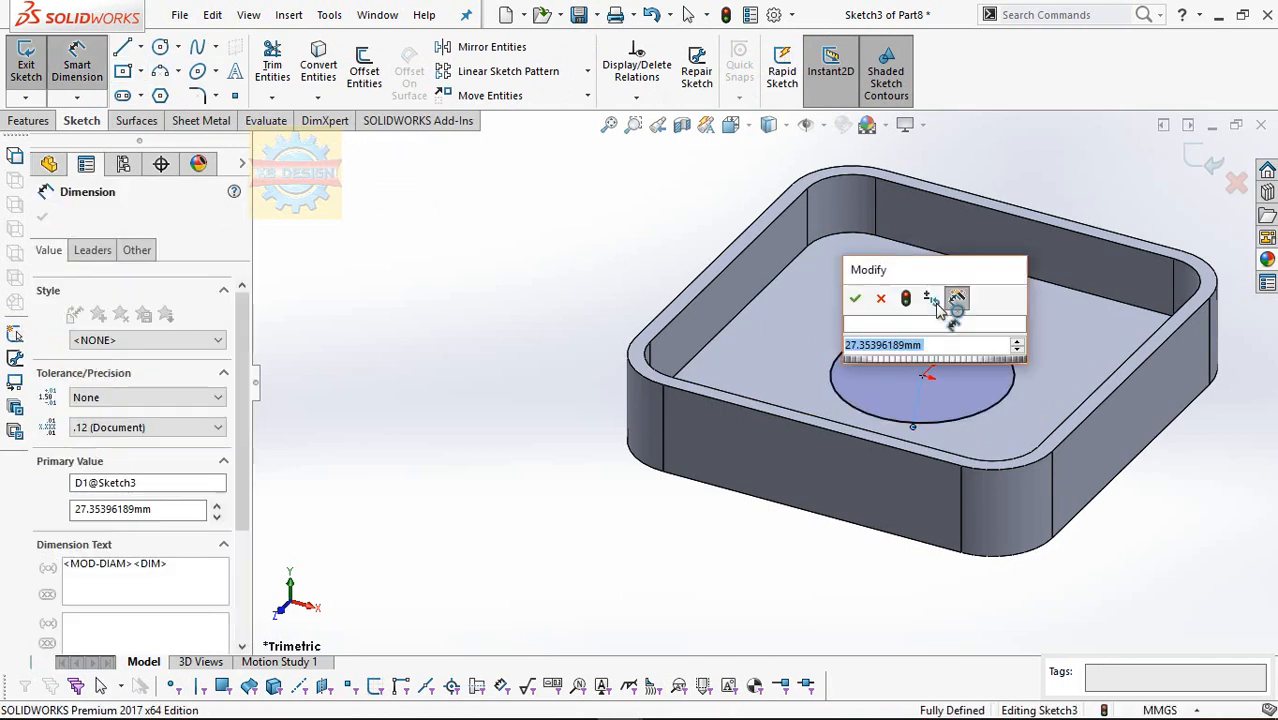
pyautogui.write('16')
pyautogui.press('Return')
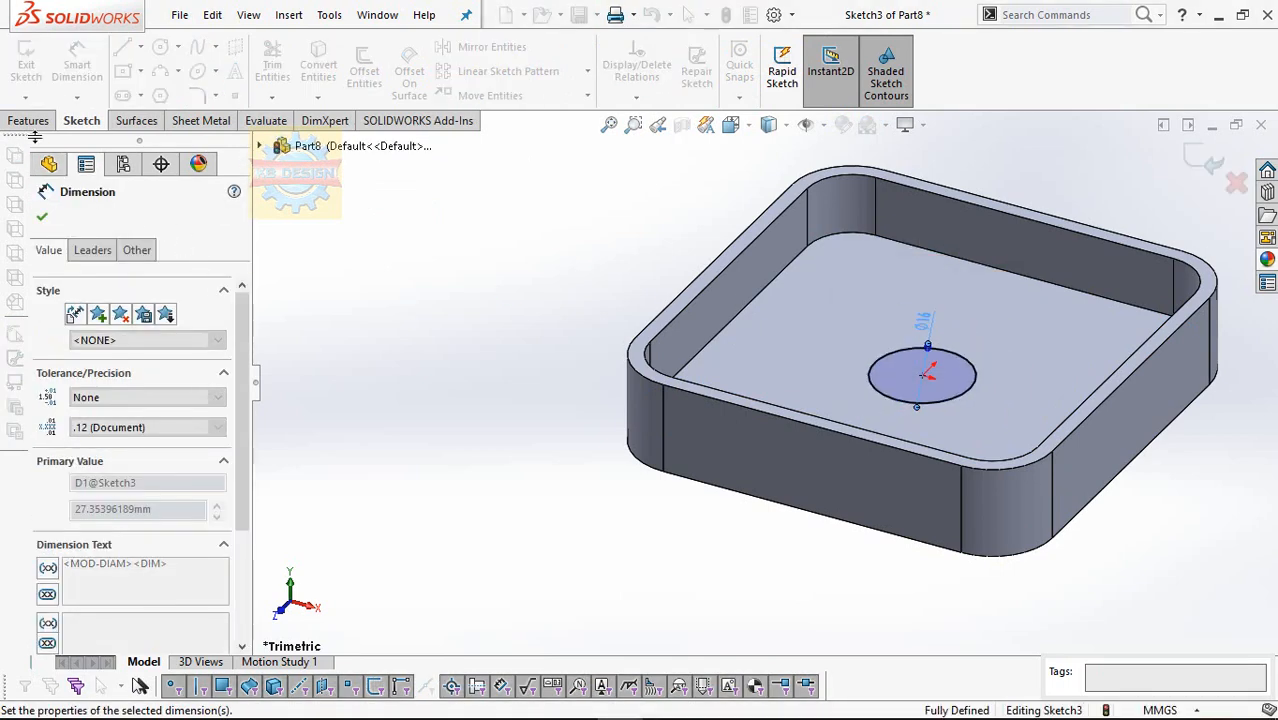
# Cut the 16 mm circle through the floor with an extruded cut using Through All - Both.
pyautogui.click(38, 122)
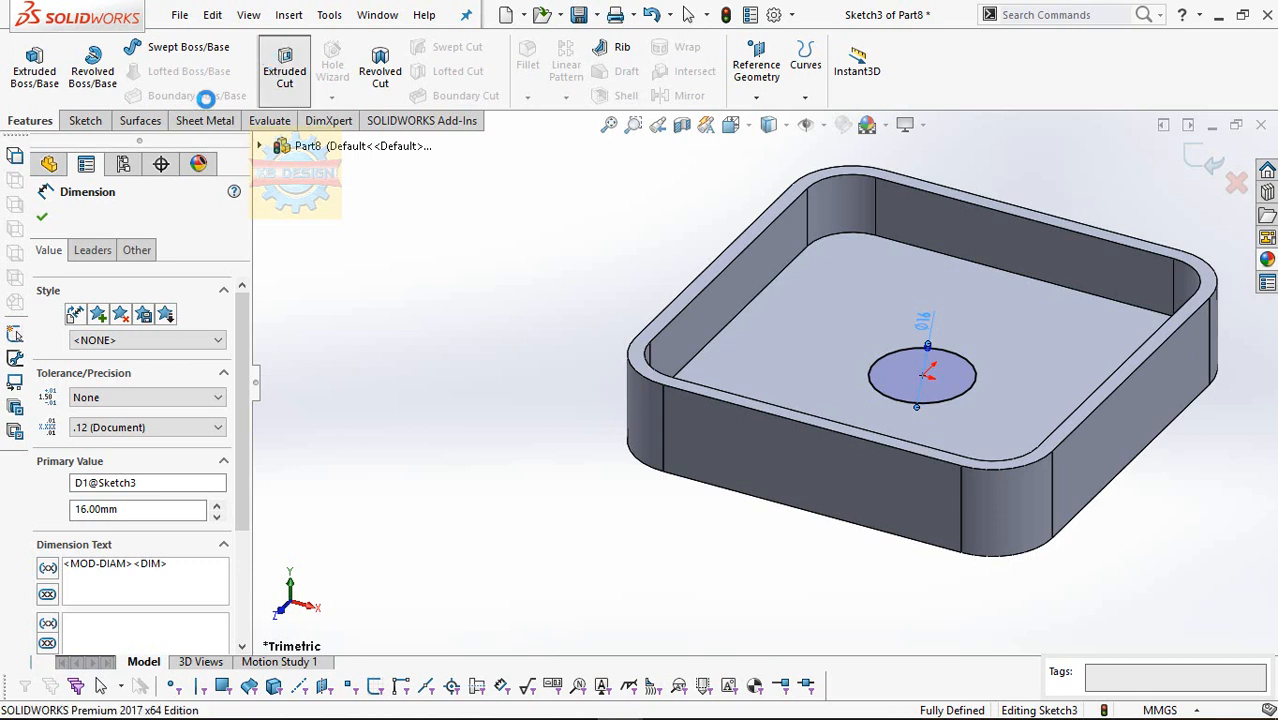
pyautogui.click(110, 330)
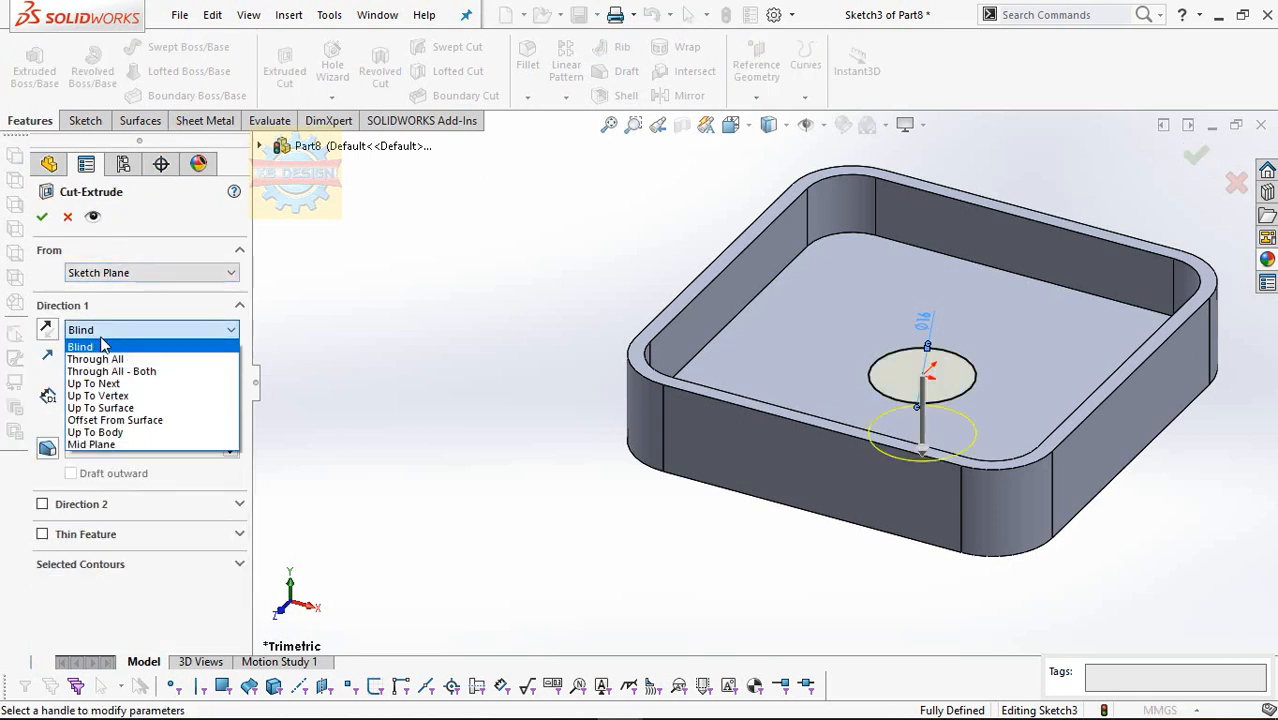
pyautogui.click(110, 373)
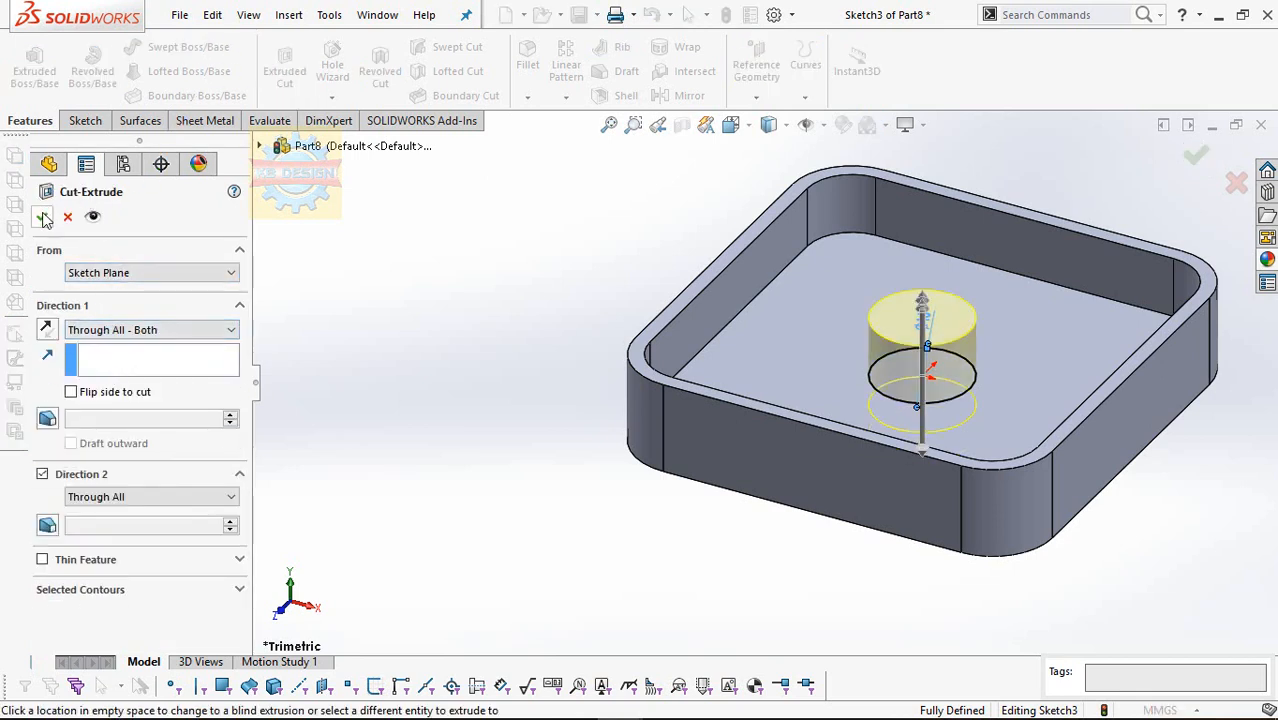
pyautogui.click(1196, 154)
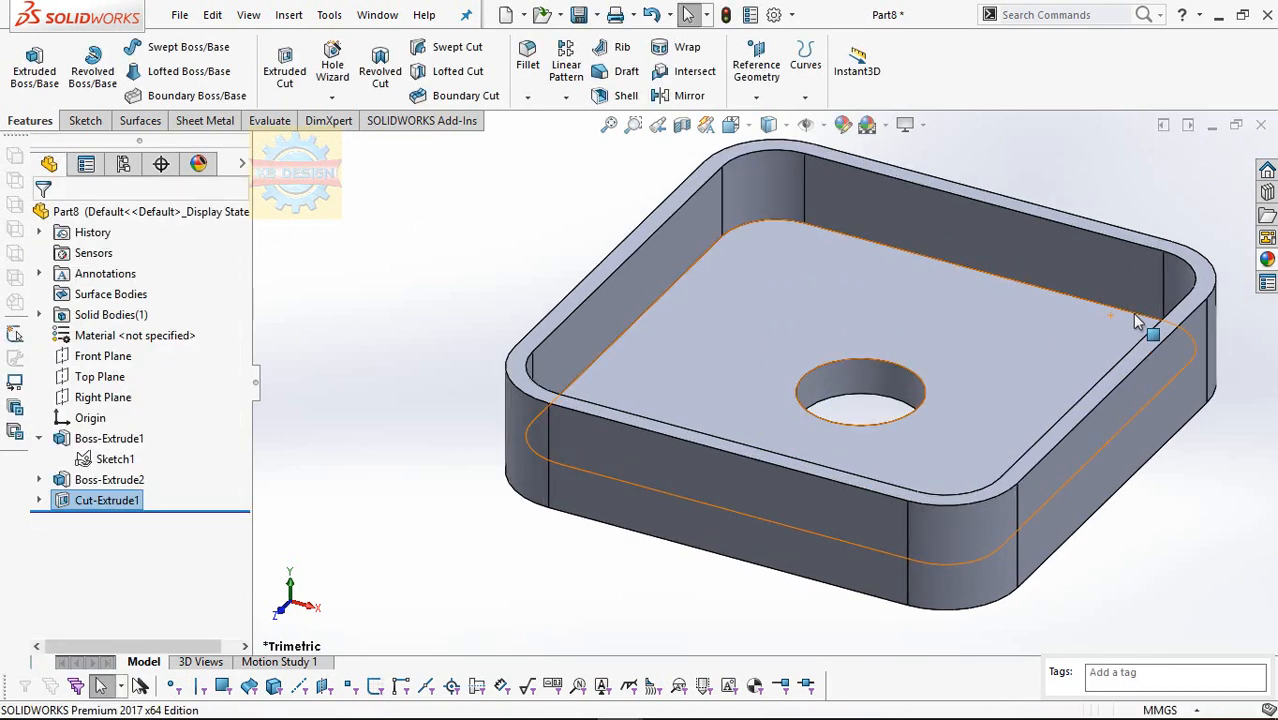